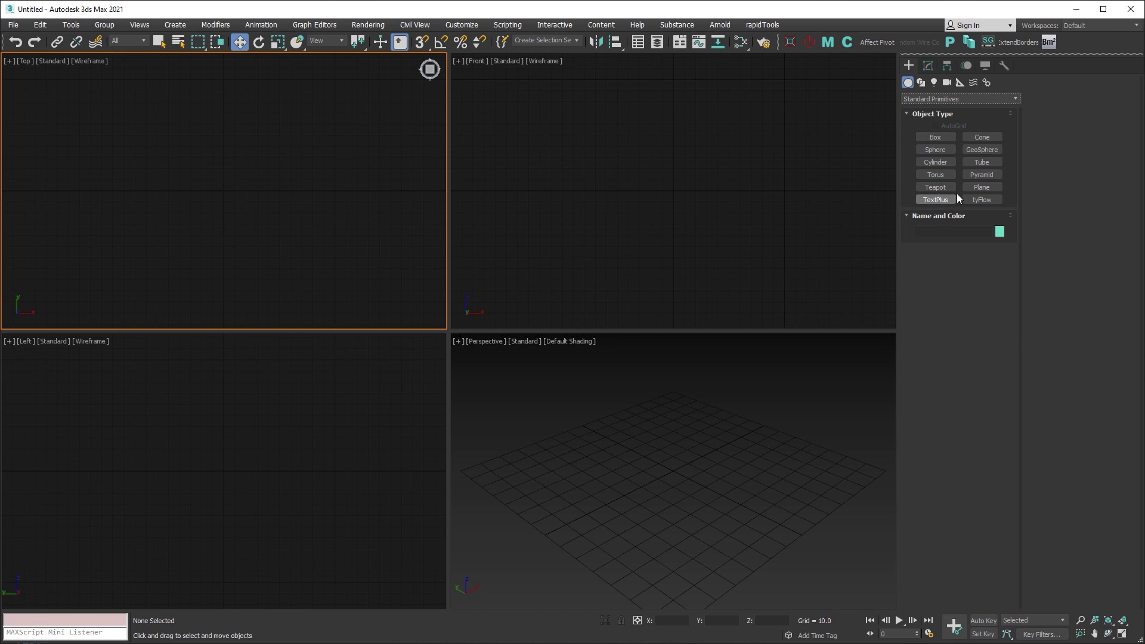
- Draw a Rectangle spline of about 195.4 by 199.7 units in the Top viewport
click(985, 188)
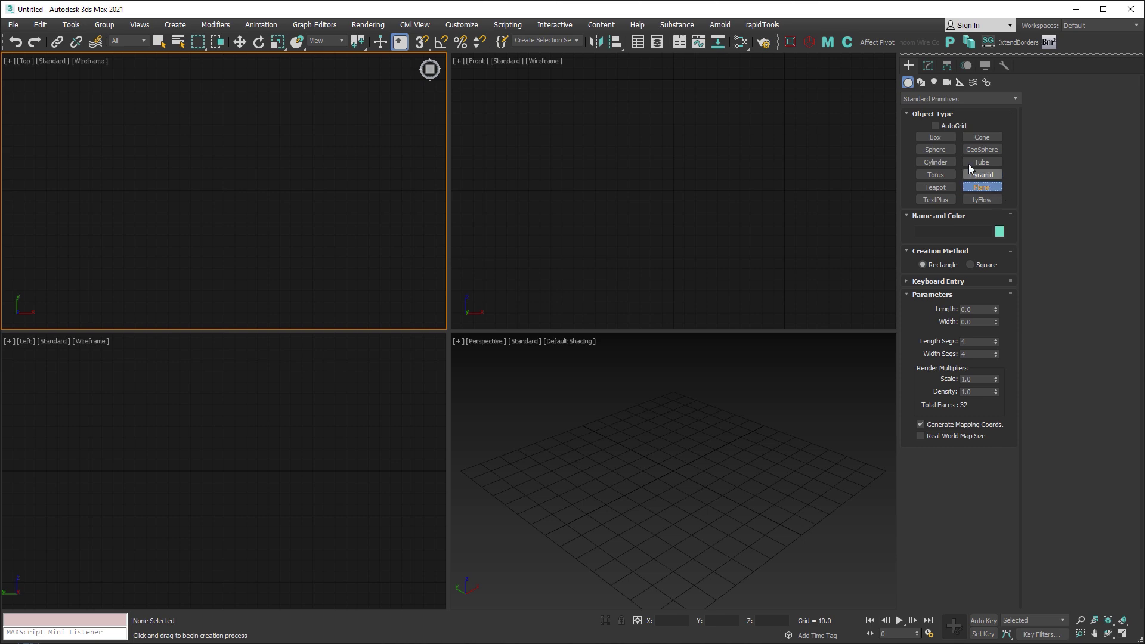
click(921, 82)
click(983, 147)
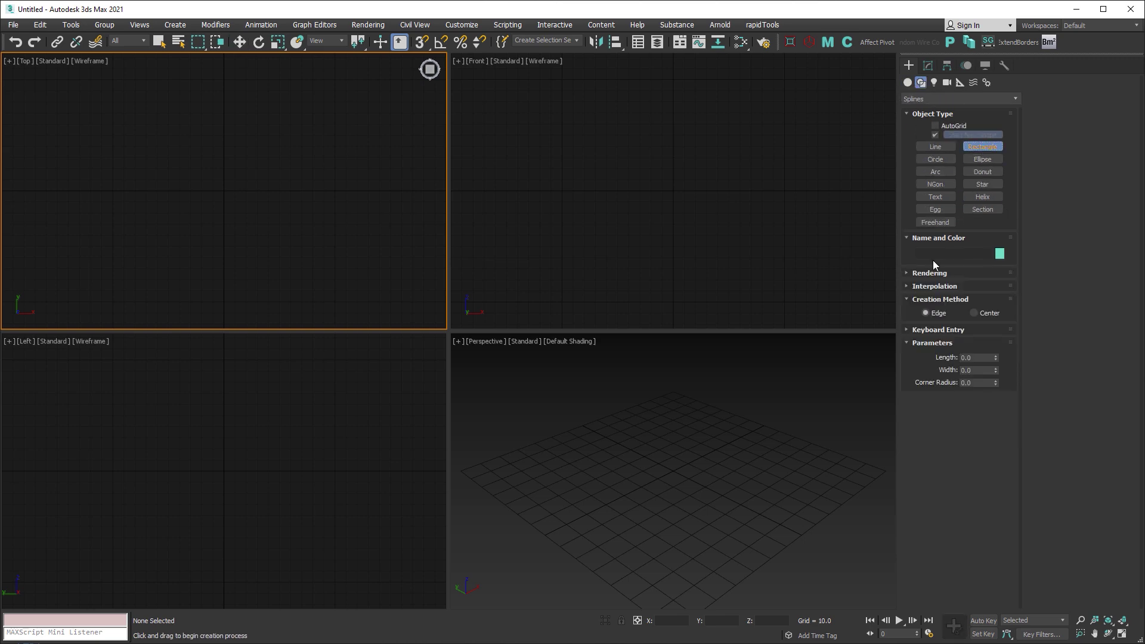
drag(115, 84, 337, 300)
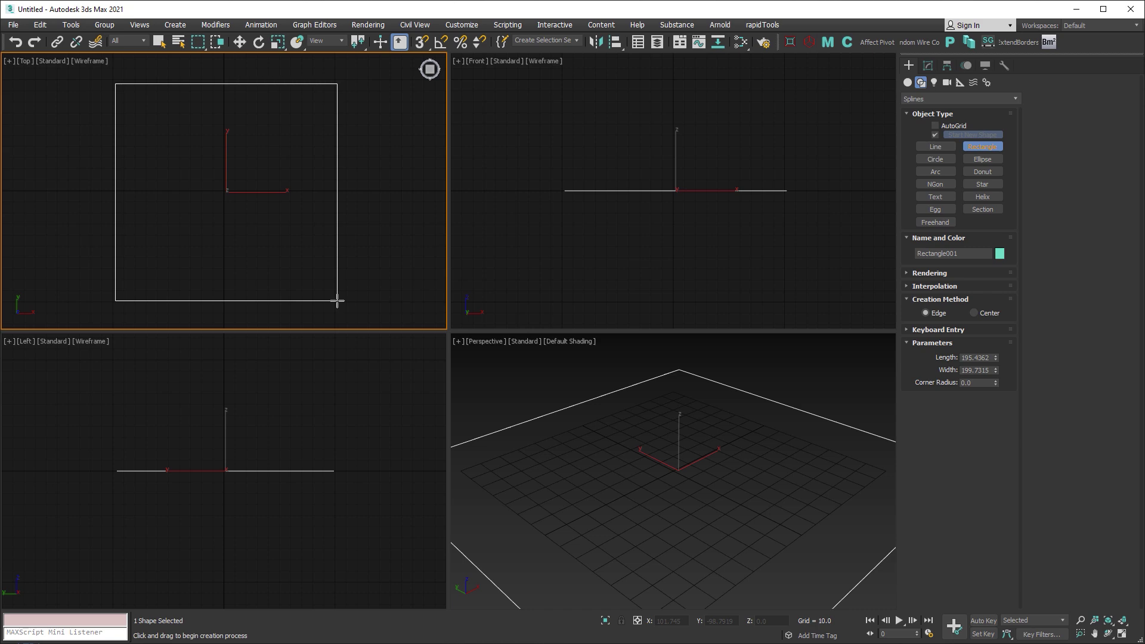
click(928, 66)
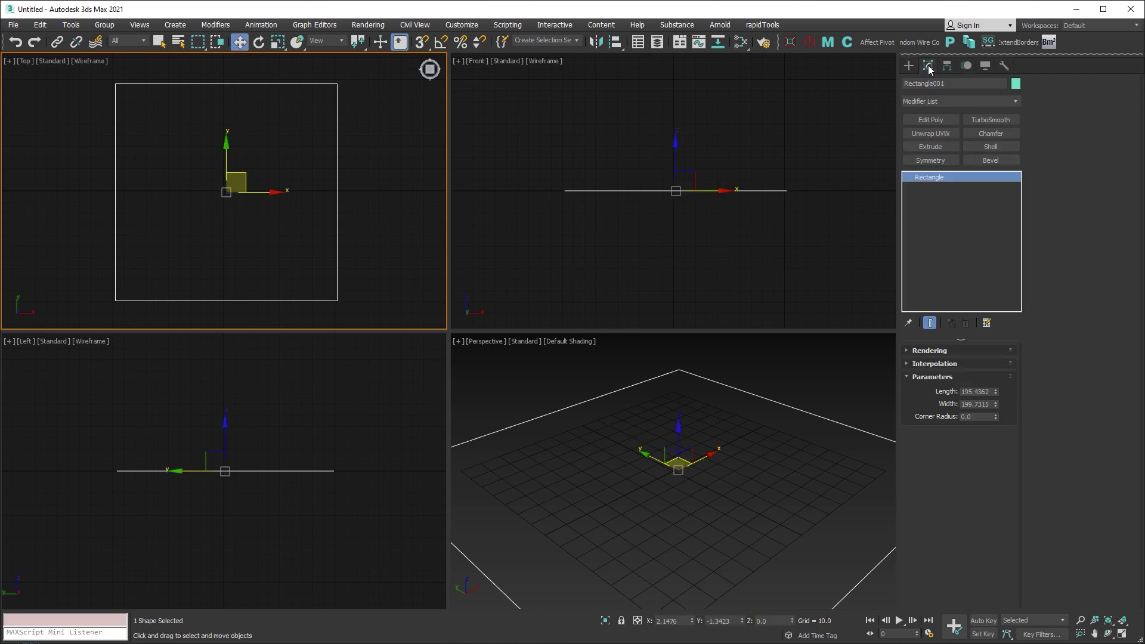
- Add a FloorGenerator modifier to Rectangle001 from the Modifier List
click(1014, 101)
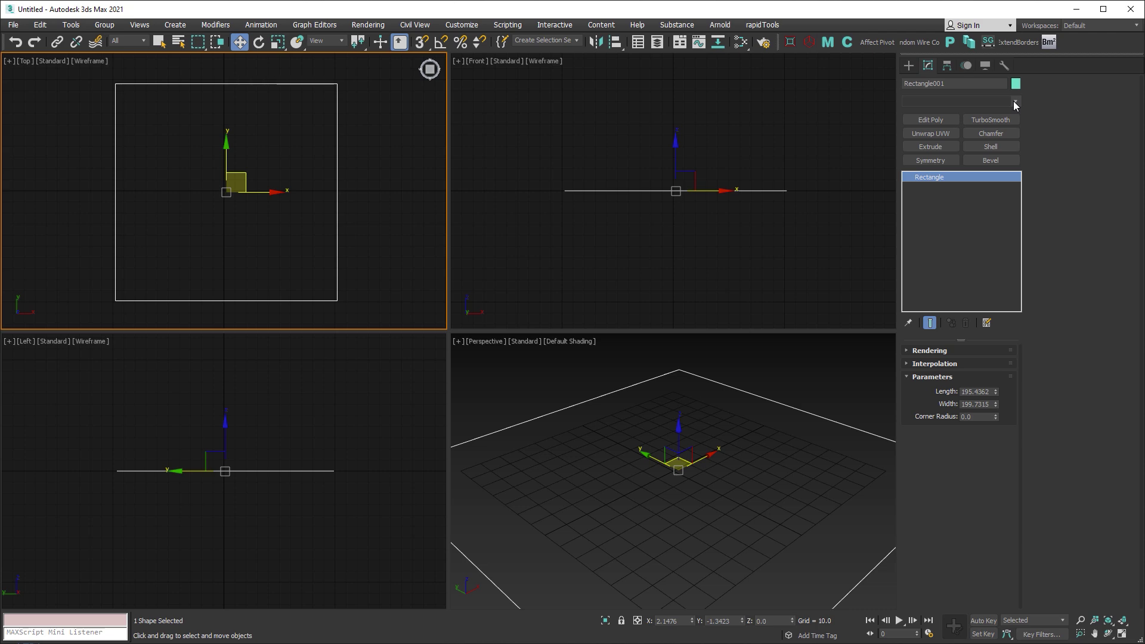
drag(1016, 113, 1014, 219)
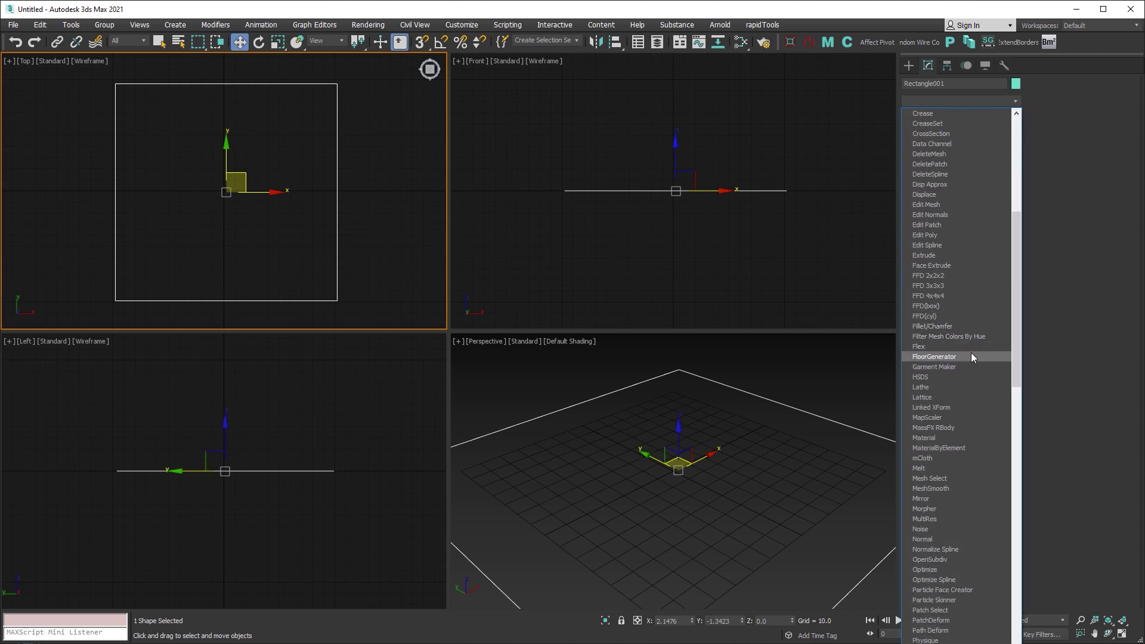
click(949, 357)
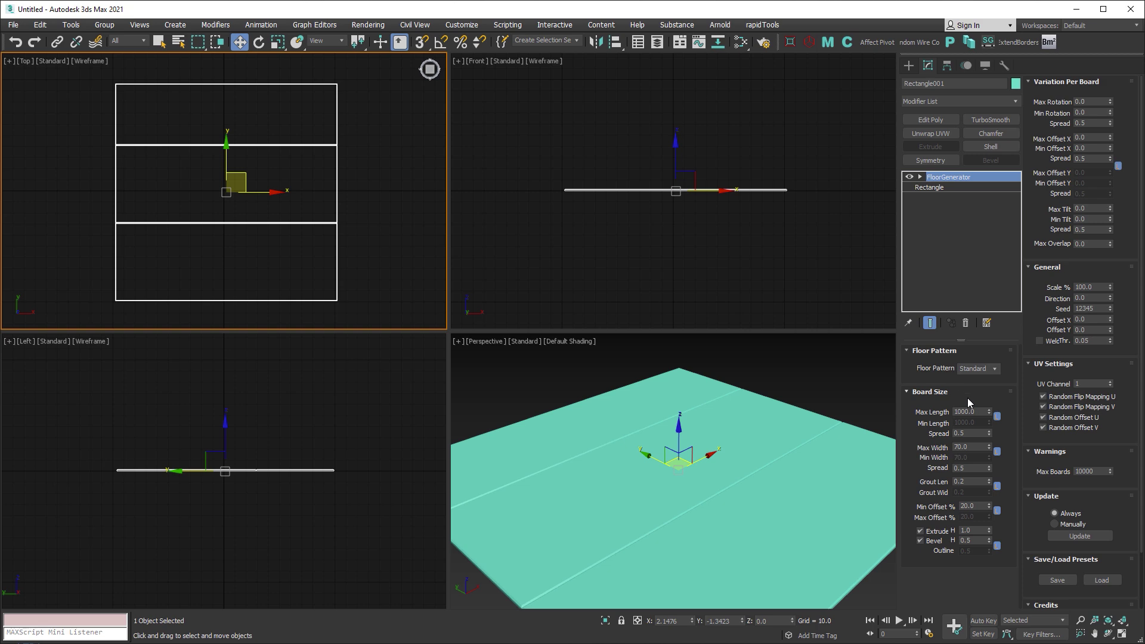
- Set the FloorGenerator boards to Max Length 120 and Max Width 15
double_click(974, 411)
text(120)
key(Return)
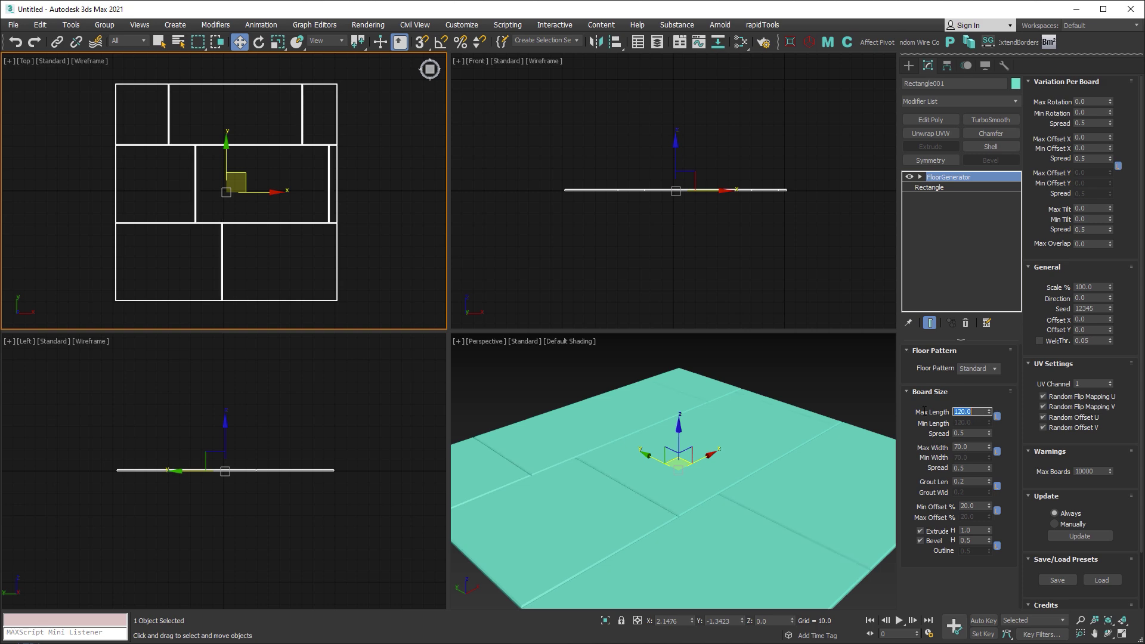
double_click(962, 446)
text(15)
key(Return)
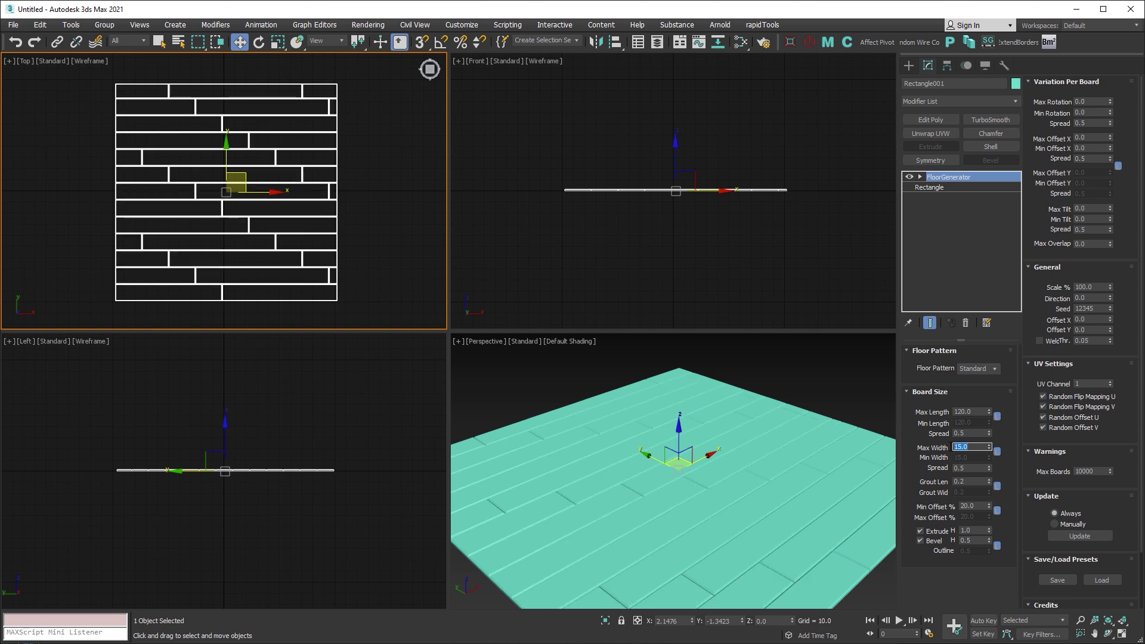
- Set the grout length to 0.002 for thin seams between boards
scroll(822, 490, up, 2)
scroll(814, 513, up, 3)
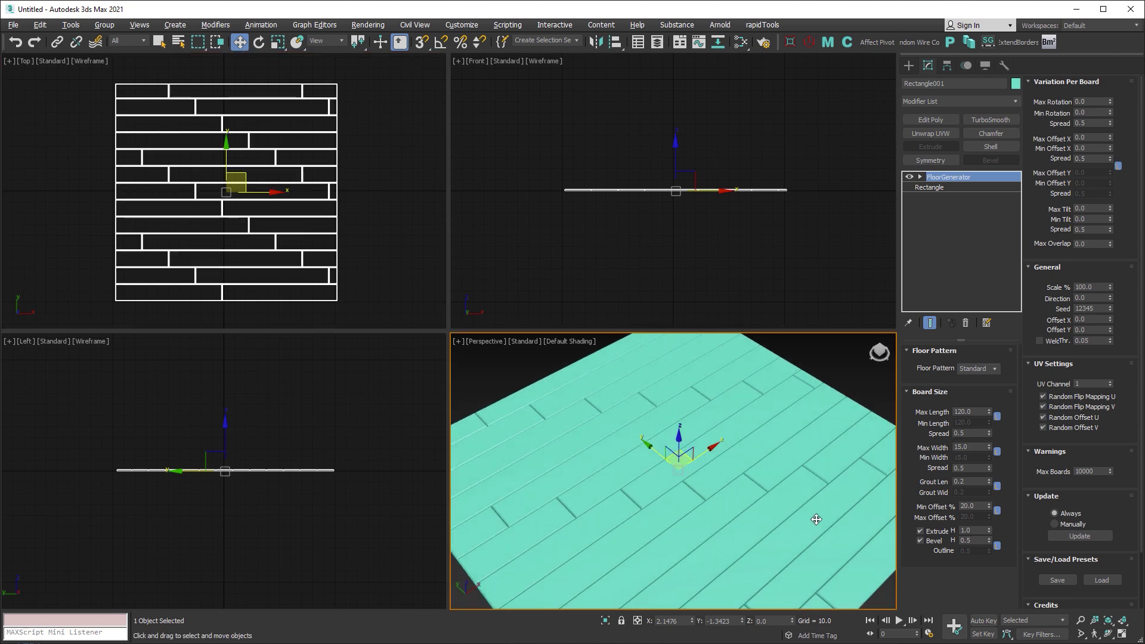
scroll(796, 512, up, 3)
scroll(786, 515, up, 4)
scroll(786, 514, up, 3)
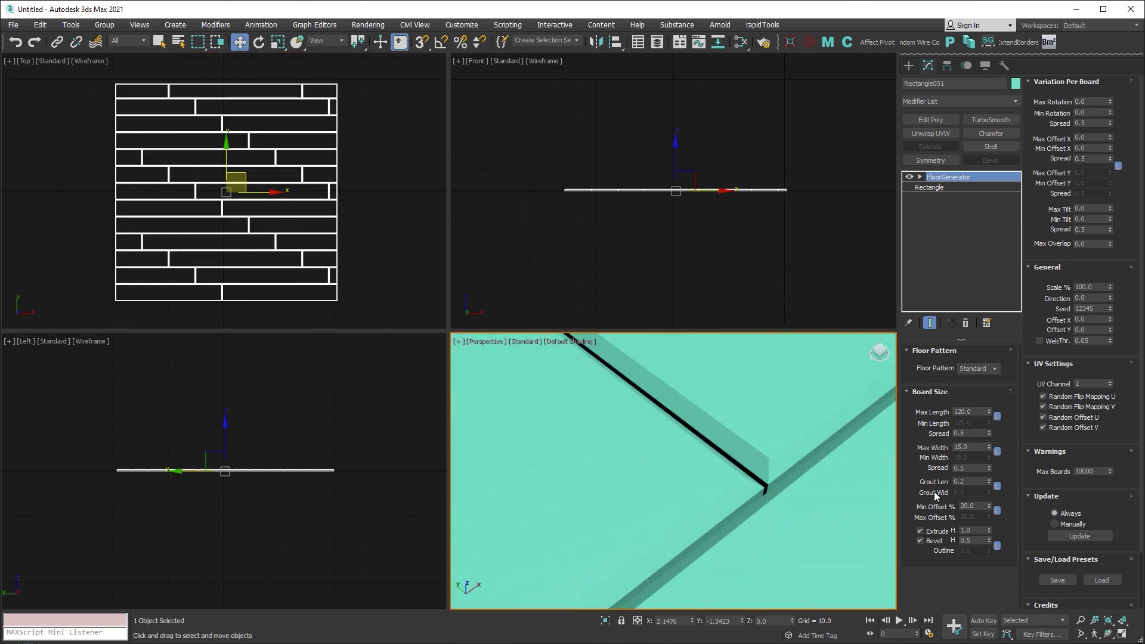
click(989, 481)
drag(989, 484, 973, 480)
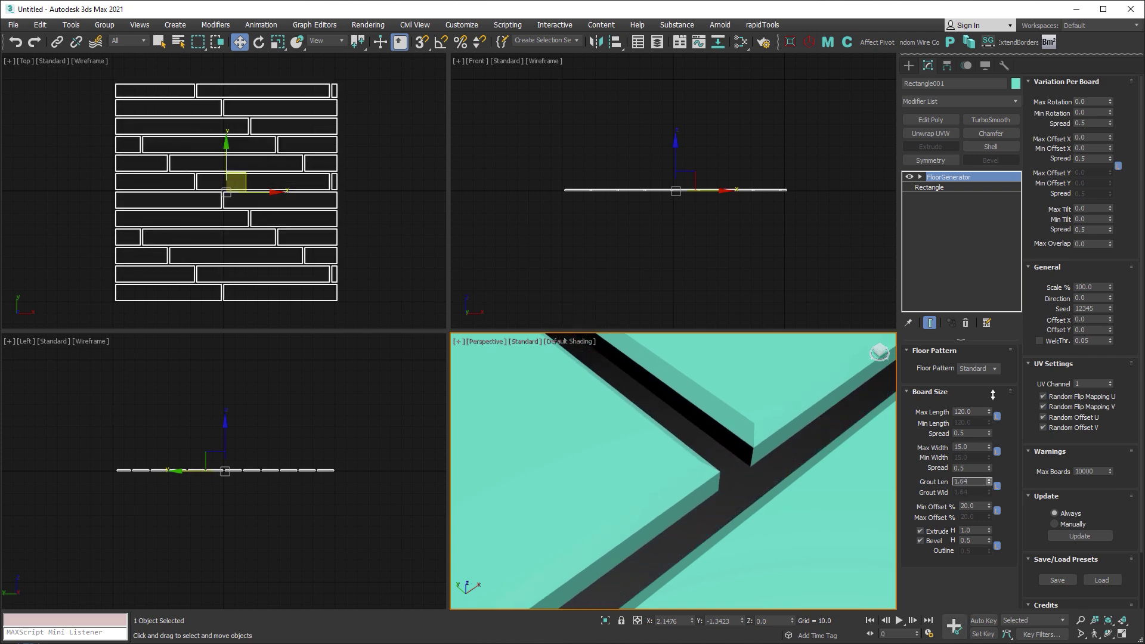
click(966, 482)
text(0.5)
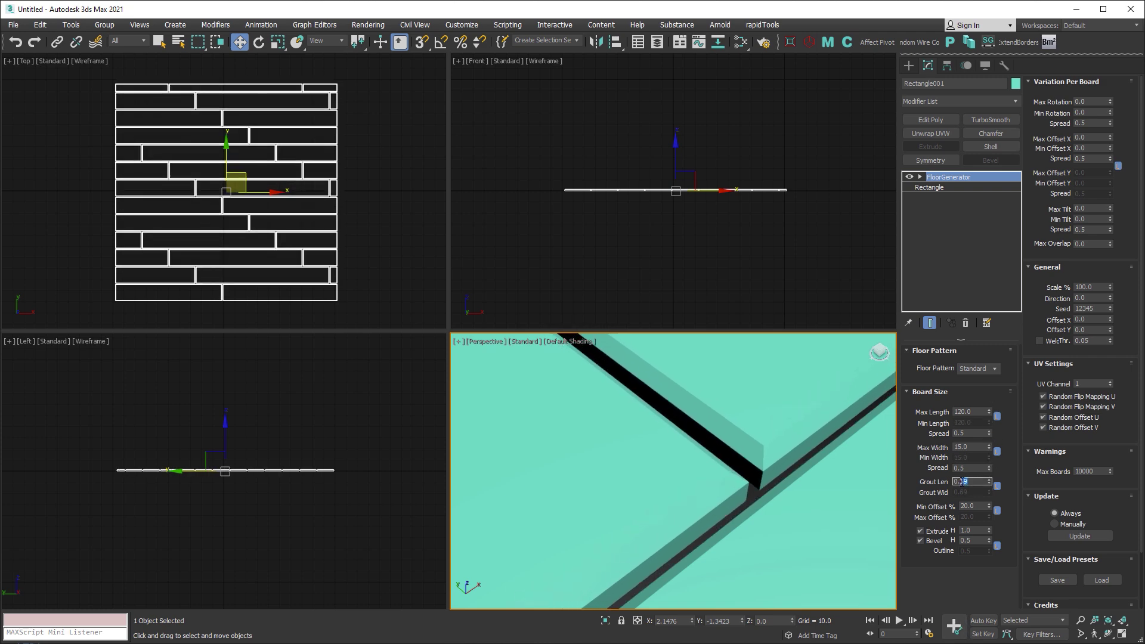
double_click(960, 481)
text(0.002)
key(Return)
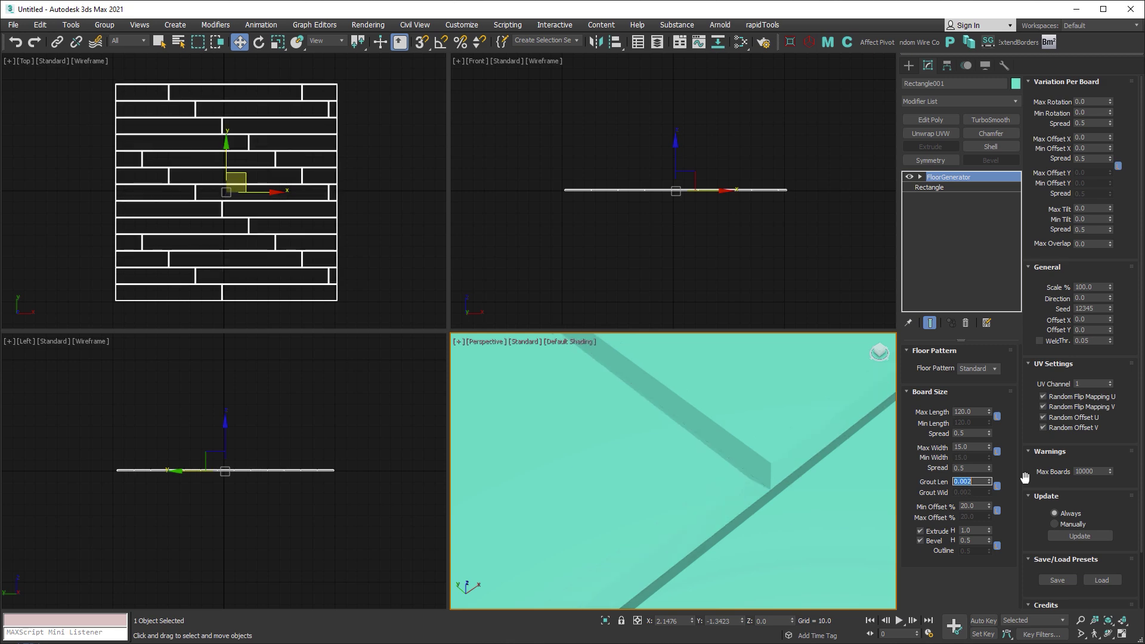
- Keep board extrusion enabled with an extrude height of 1.0
scroll(809, 442, down, 2)
scroll(802, 447, down, 2)
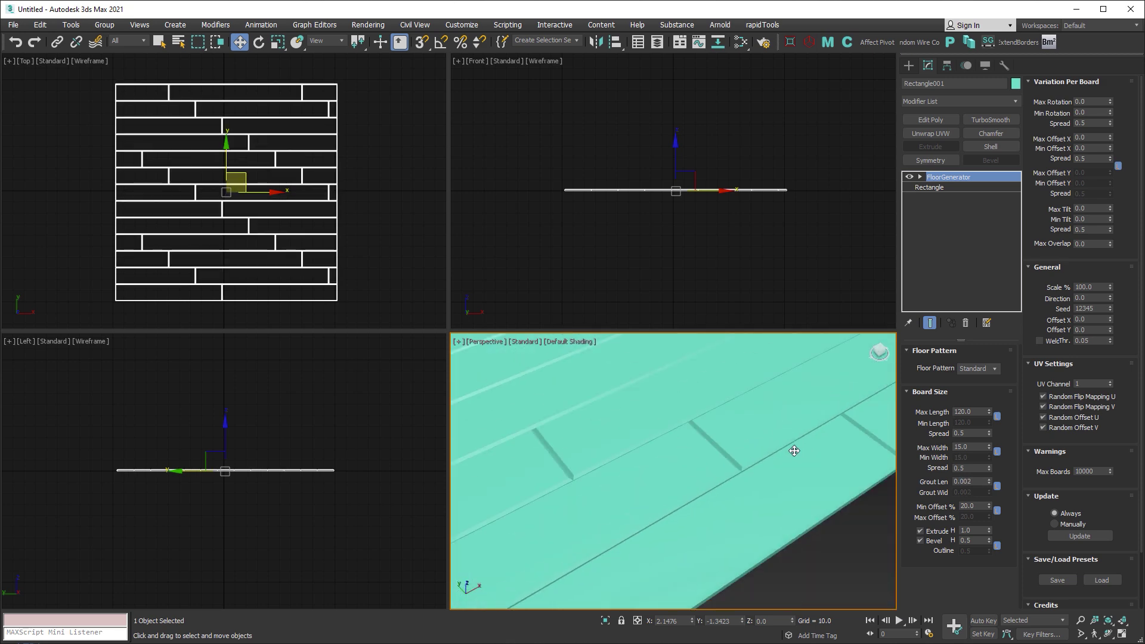
scroll(794, 451, down, 2)
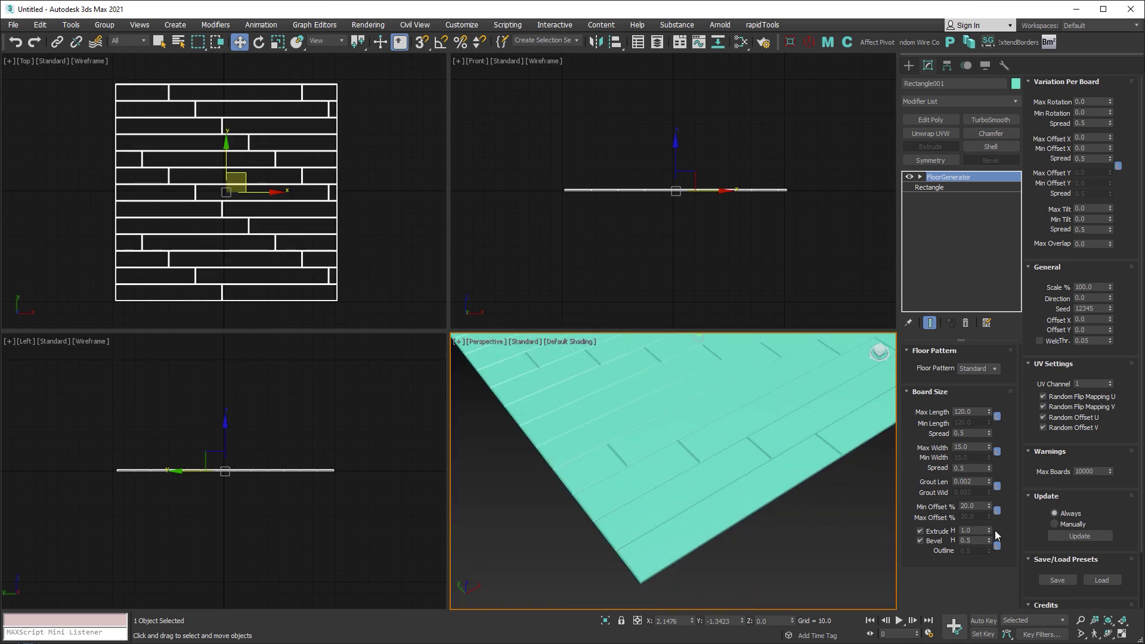
drag(990, 530, 990, 512)
scroll(867, 449, up, 3)
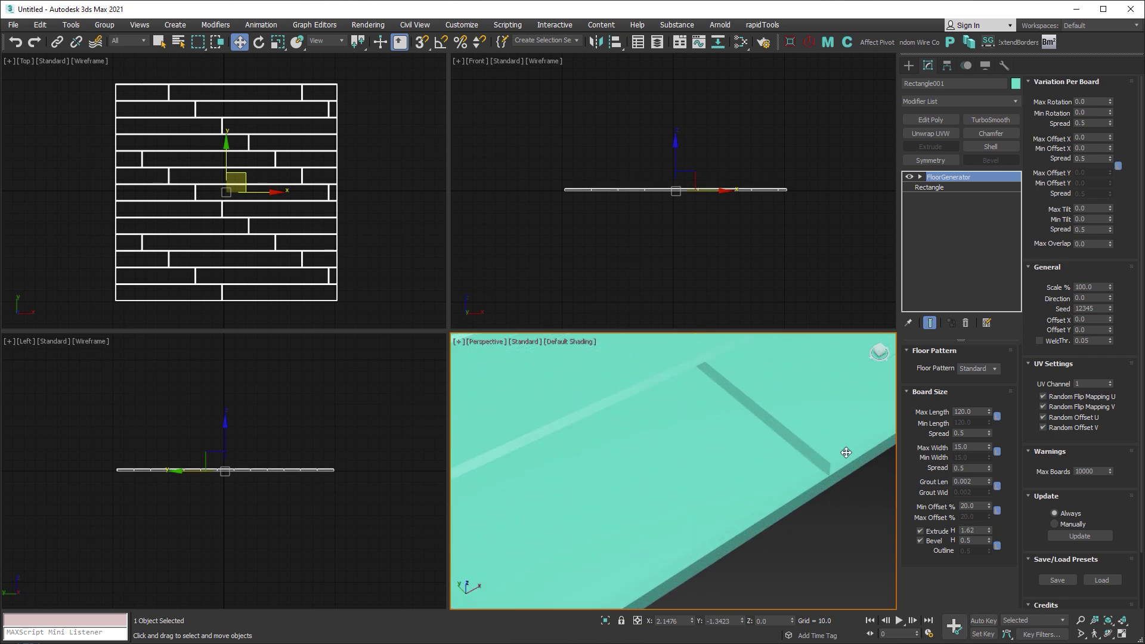
scroll(846, 453, up, 1)
click(920, 531)
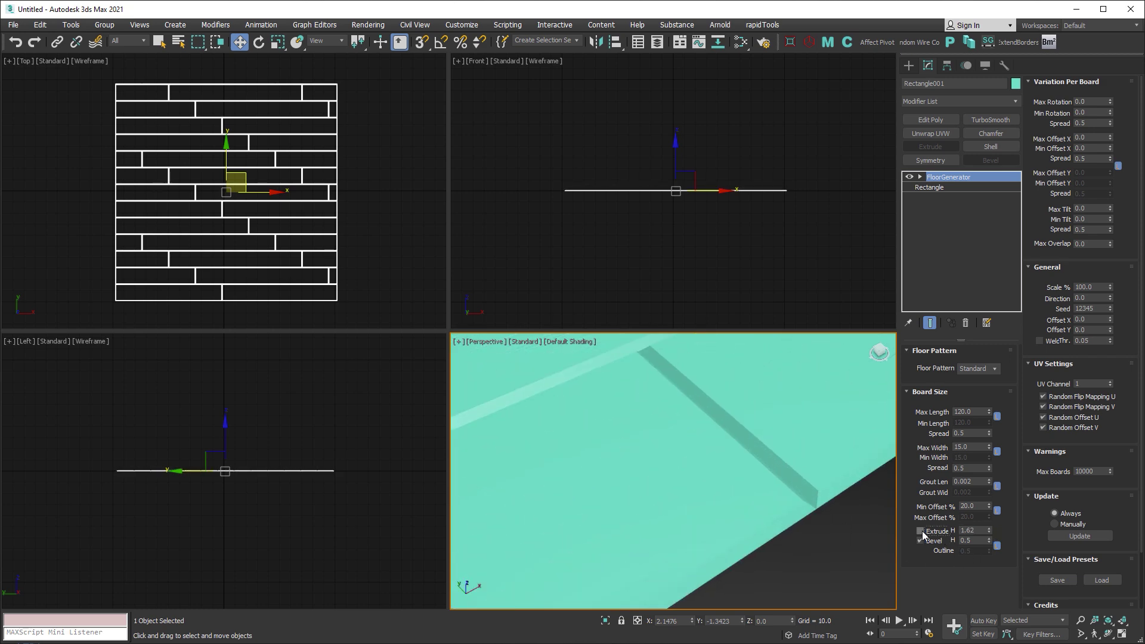
click(920, 531)
double_click(972, 530)
text(1)
key(Return)
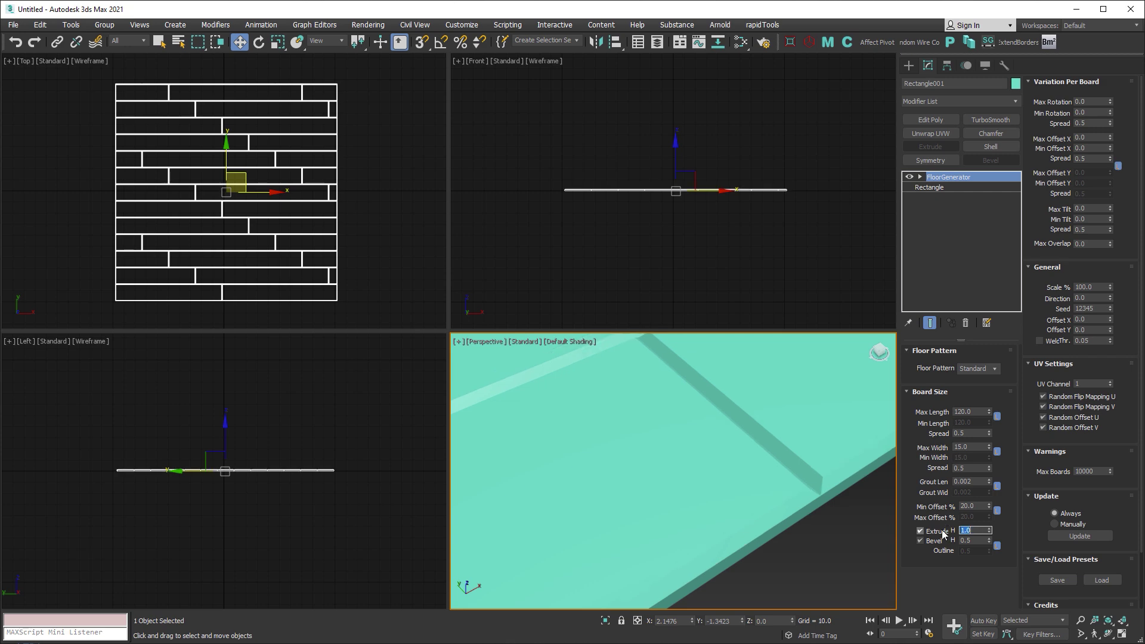
- Check the board bevel, then convert the plank floor to an Editable Poly
click(920, 540)
scroll(739, 422, down, 2)
scroll(716, 429, down, 3)
scroll(692, 439, down, 3)
scroll(669, 447, down, 3)
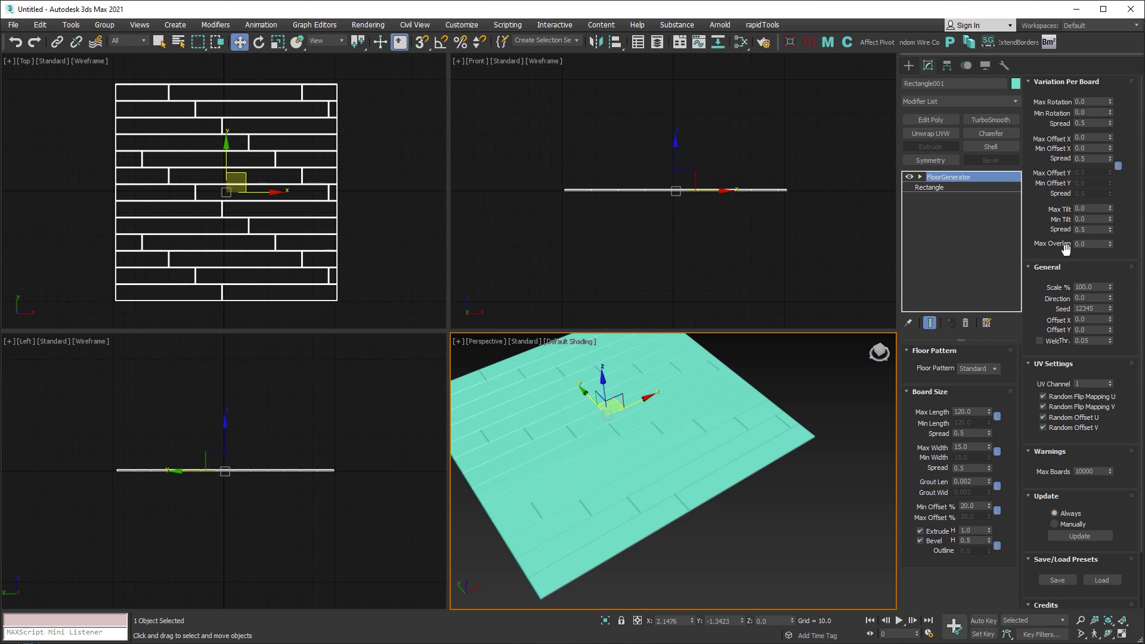
middle_drag(738, 429, 785, 439)
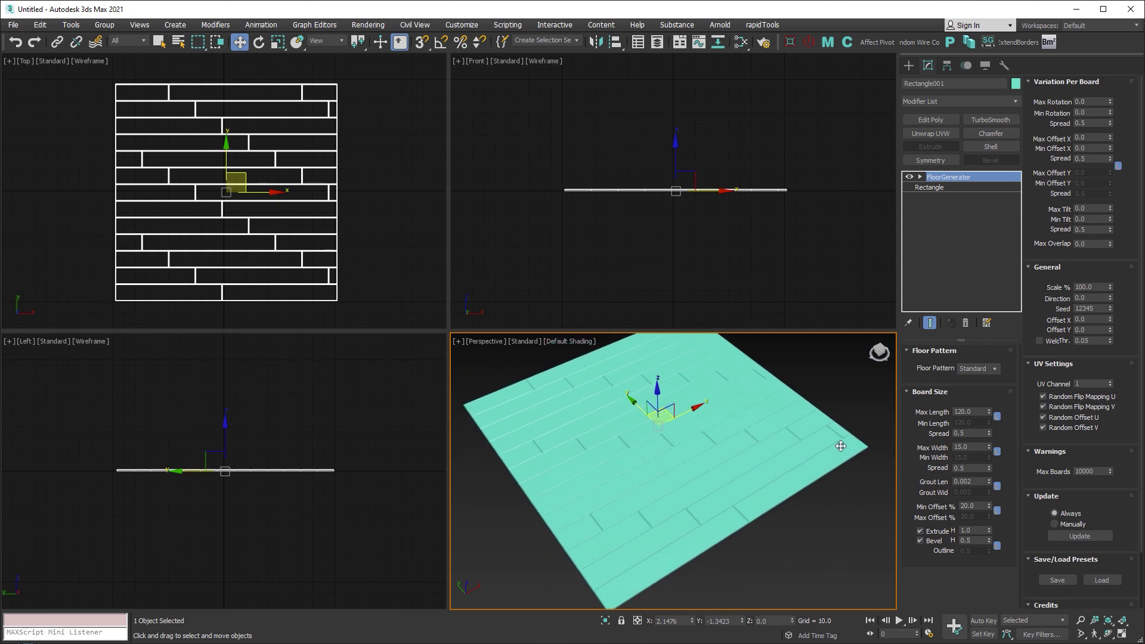
right_click(739, 420)
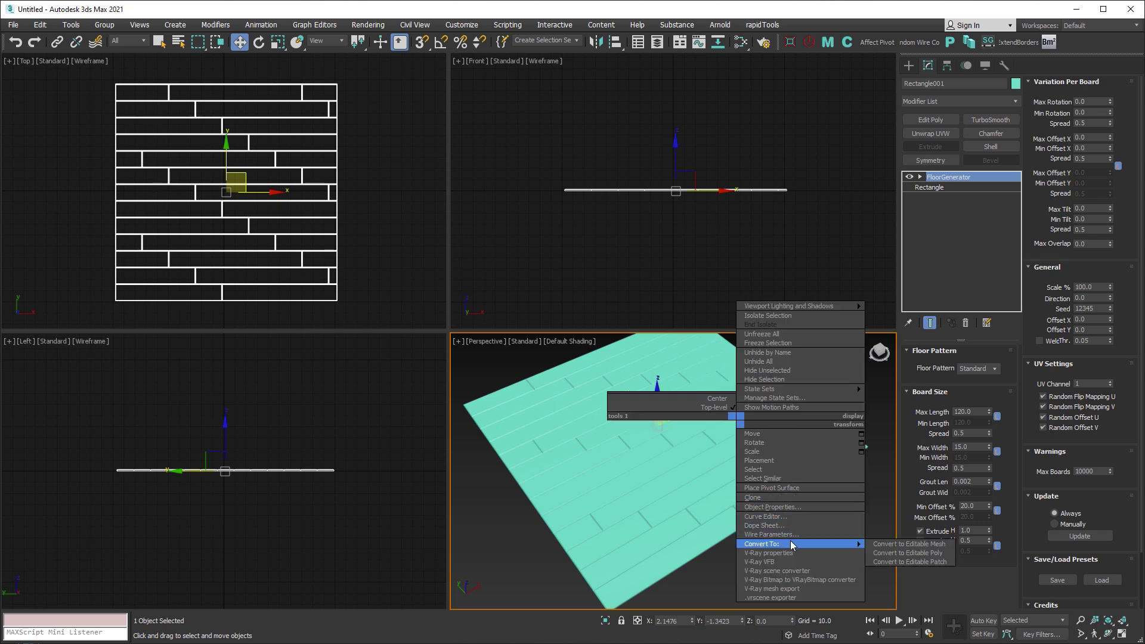
click(901, 553)
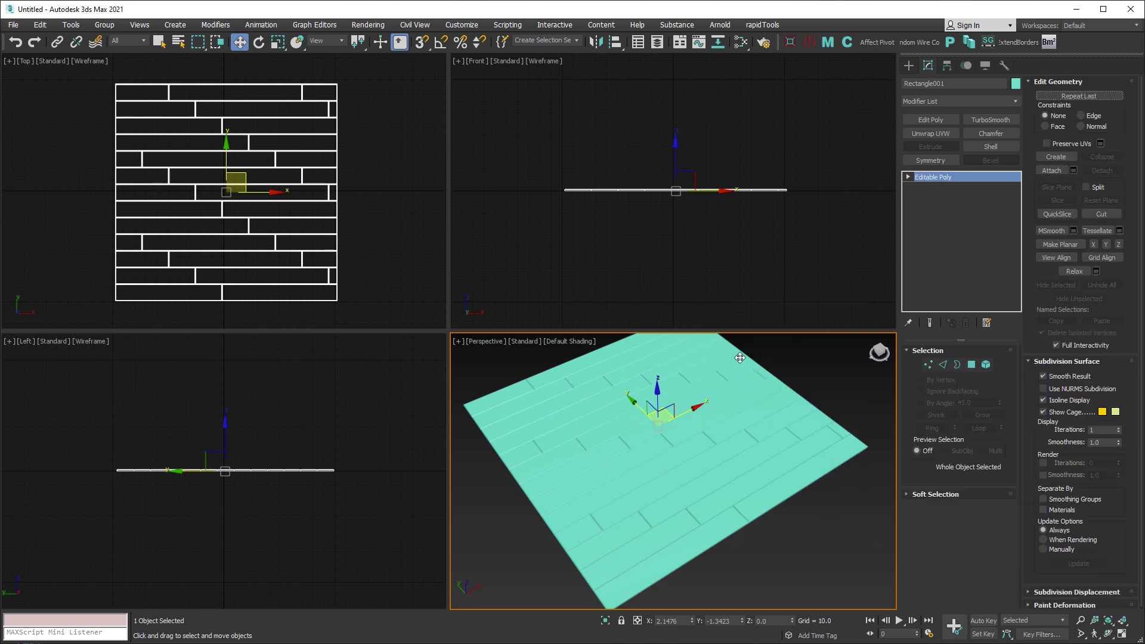
click(909, 66)
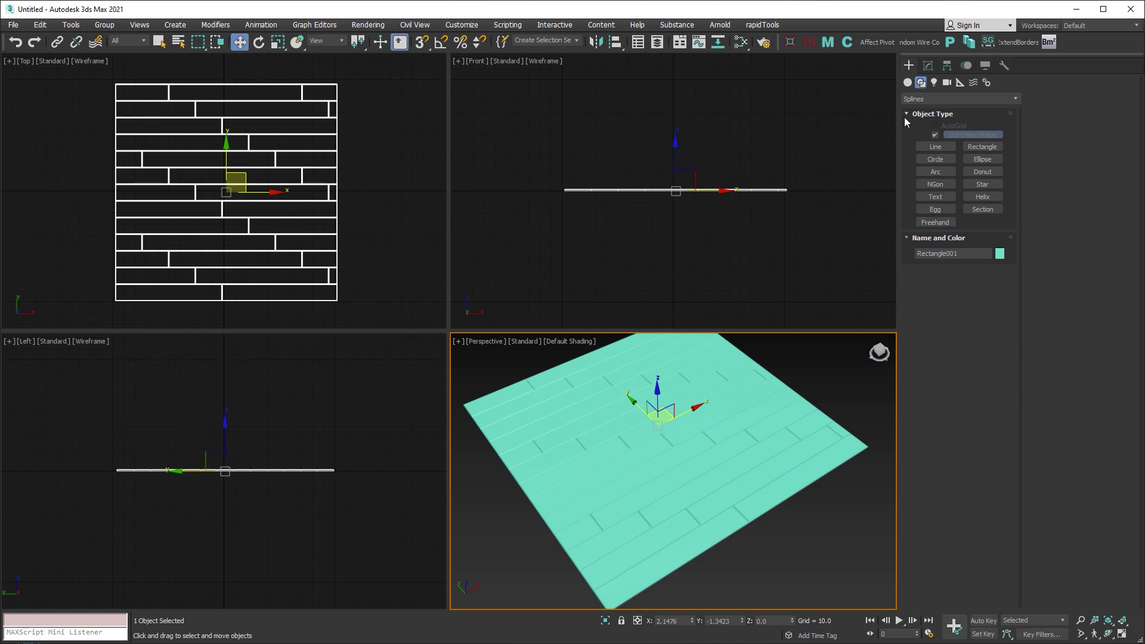
- Draw a thin plane in the Top view with 1×1 length and width segments
click(907, 83)
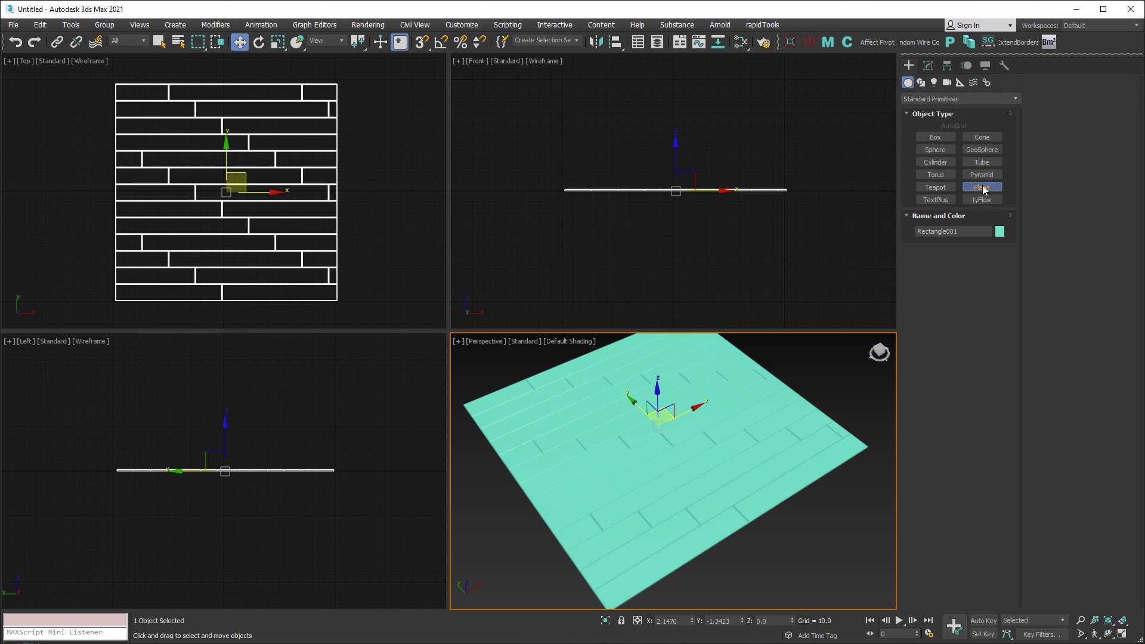
click(982, 190)
middle_drag(364, 90, 157, 83)
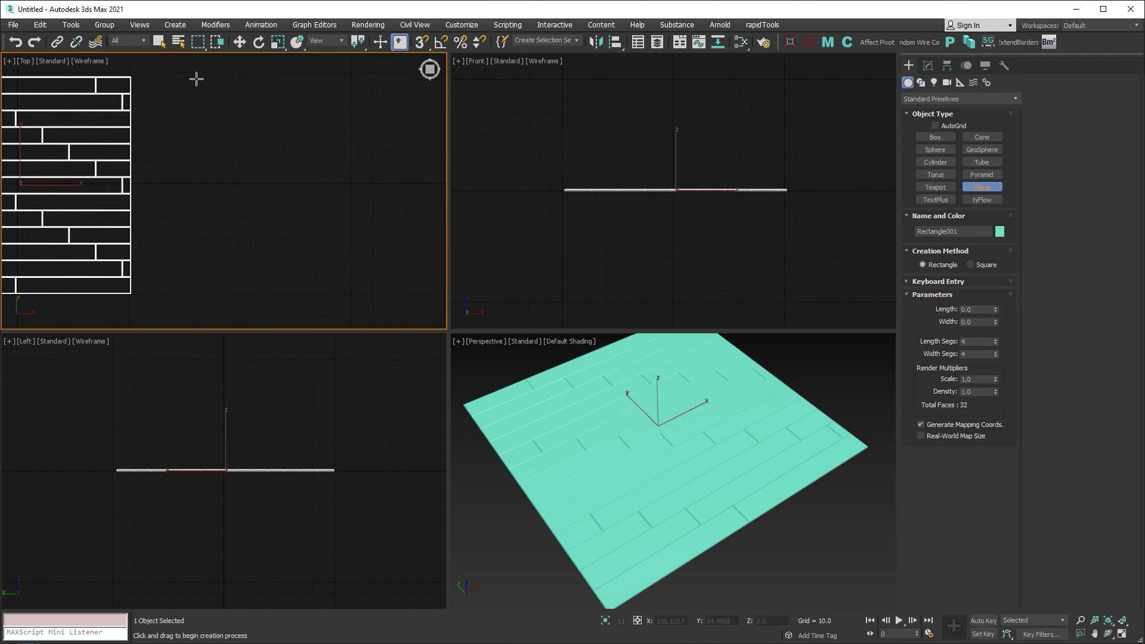
drag(201, 77, 313, 93)
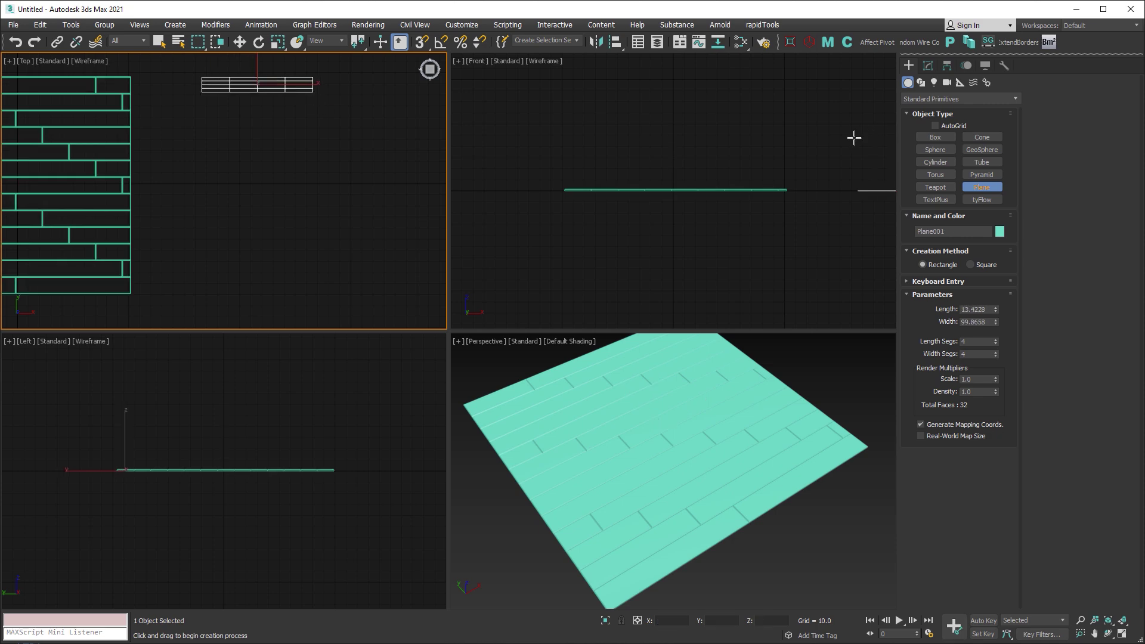
click(928, 66)
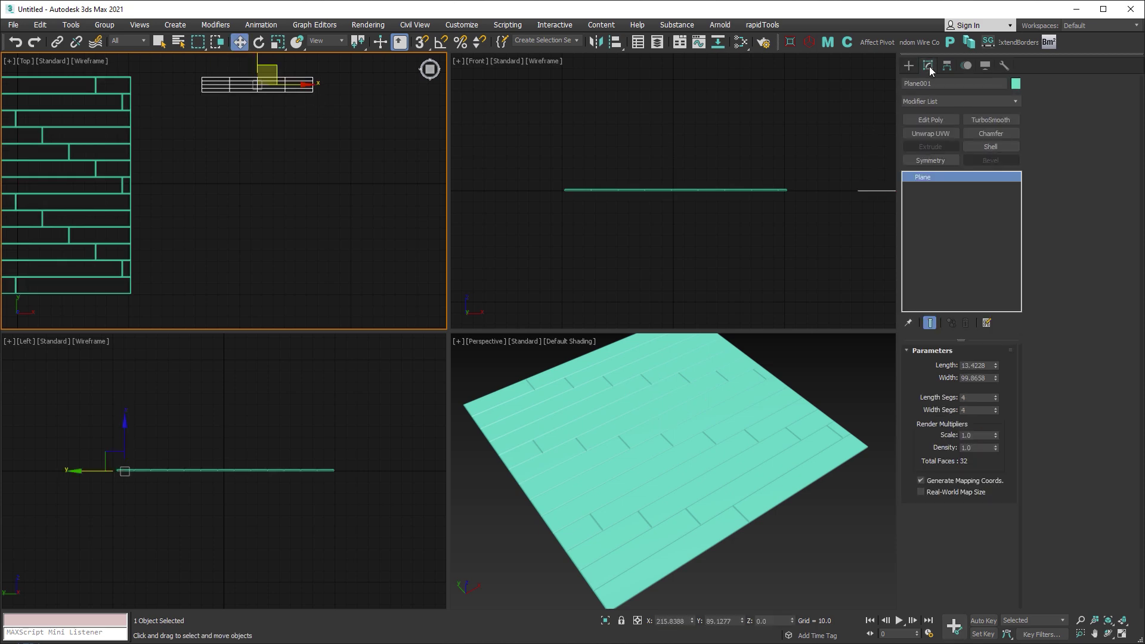
right_click(995, 398)
right_click(996, 411)
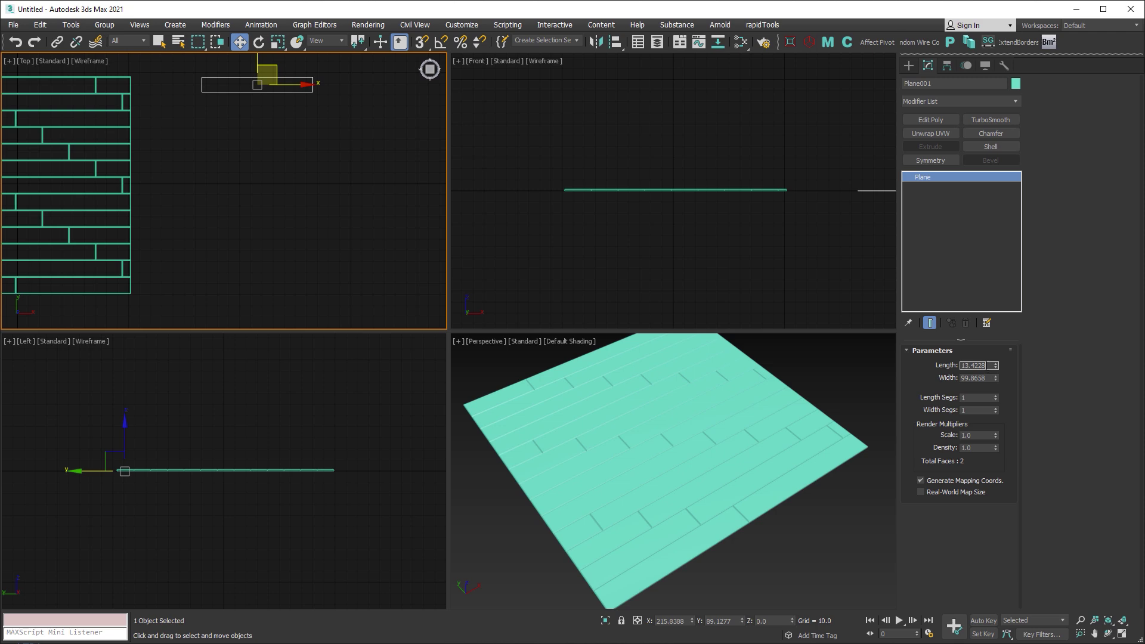
- Size the plane to length 15 and width 120, then convert it to Editable Poly
drag(989, 365, 943, 363)
text(15)
key(Return)
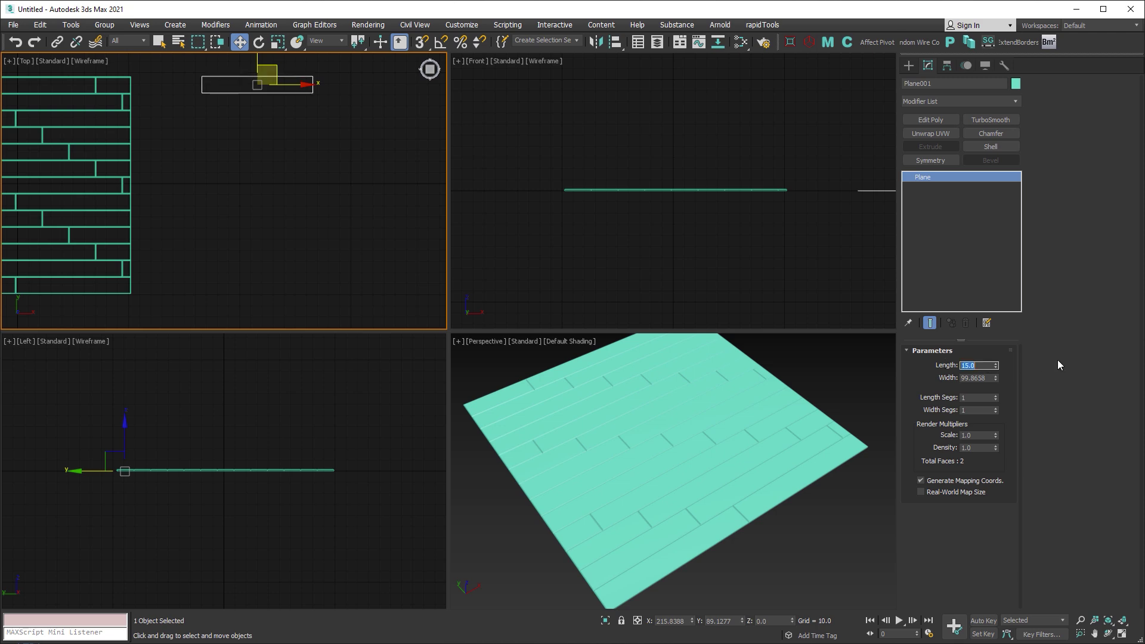
double_click(987, 377)
text(120)
key(Return)
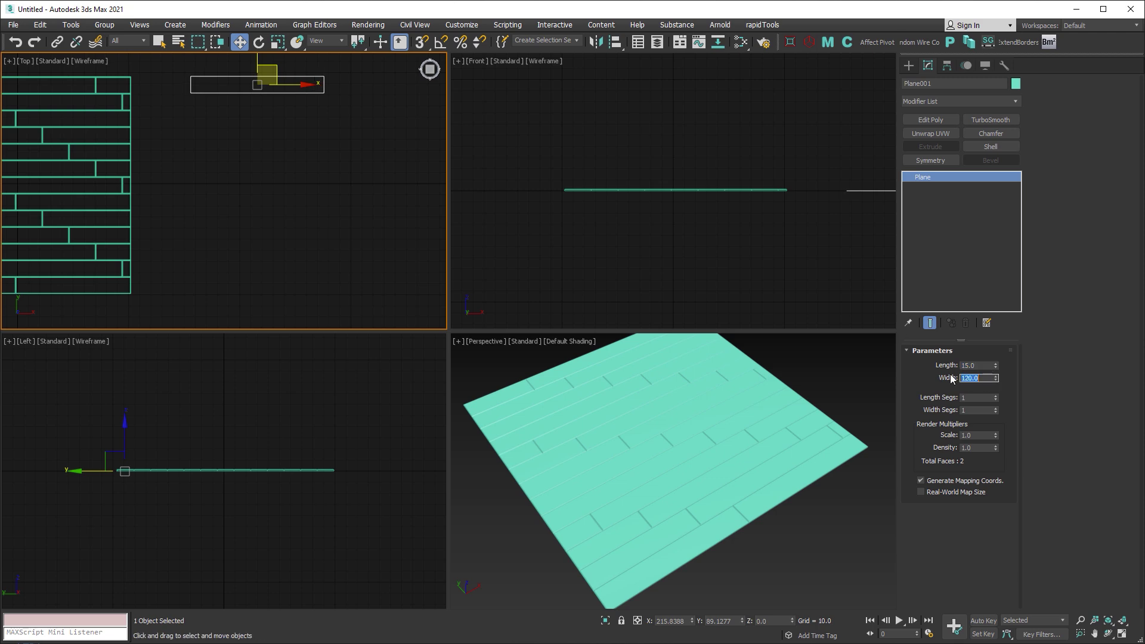
right_click(421, 119)
mouse_move(356, 243)
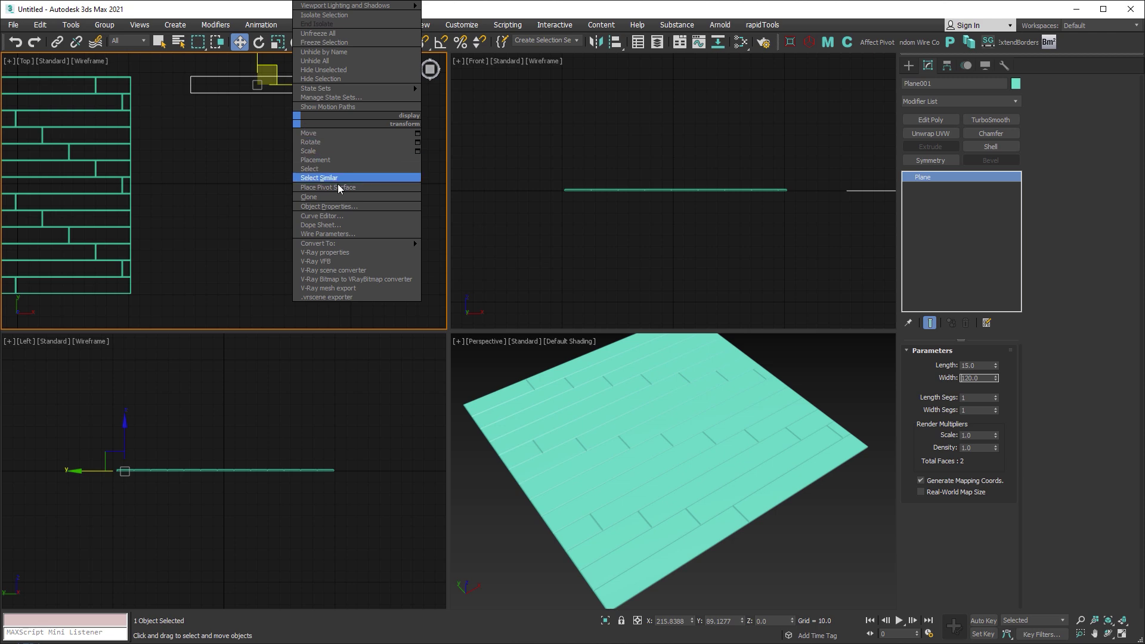
click(471, 255)
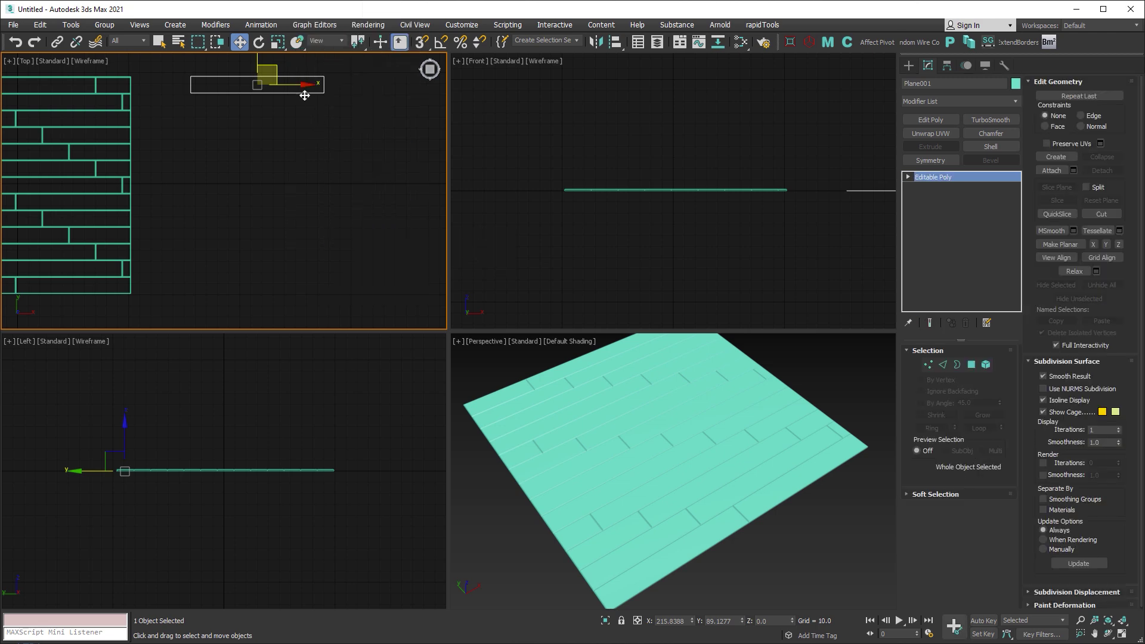
- With snaps on, Shift-clone the plank into four copies and offset them sideways
key(s)
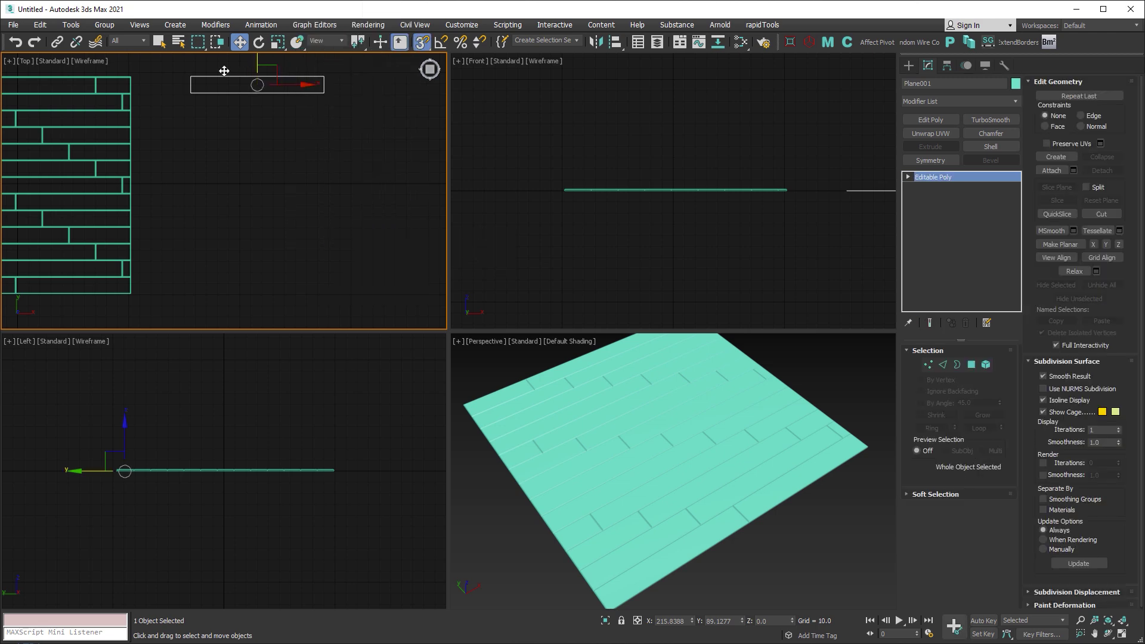
shift+drag(197, 78, 198, 93)
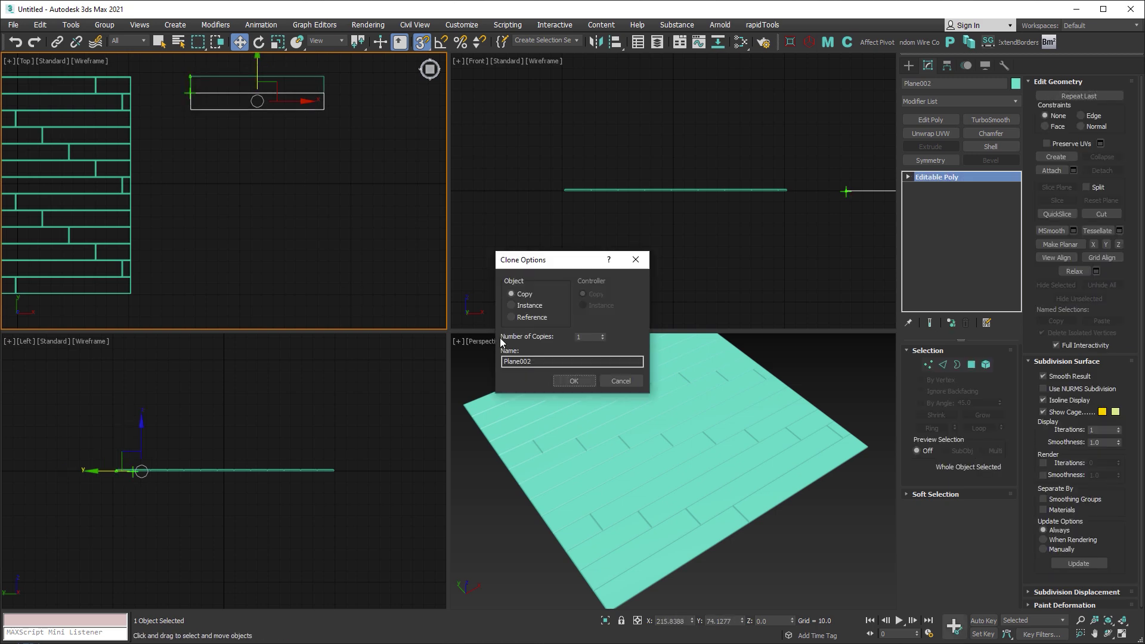
double_click(589, 336)
click(589, 382)
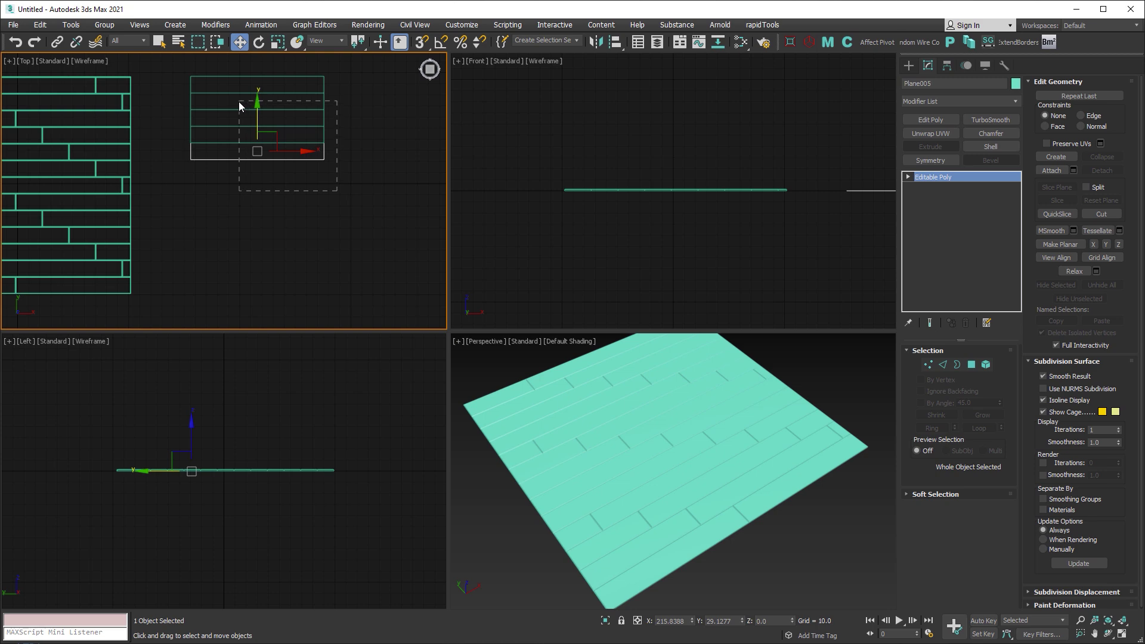
drag(238, 102, 240, 102)
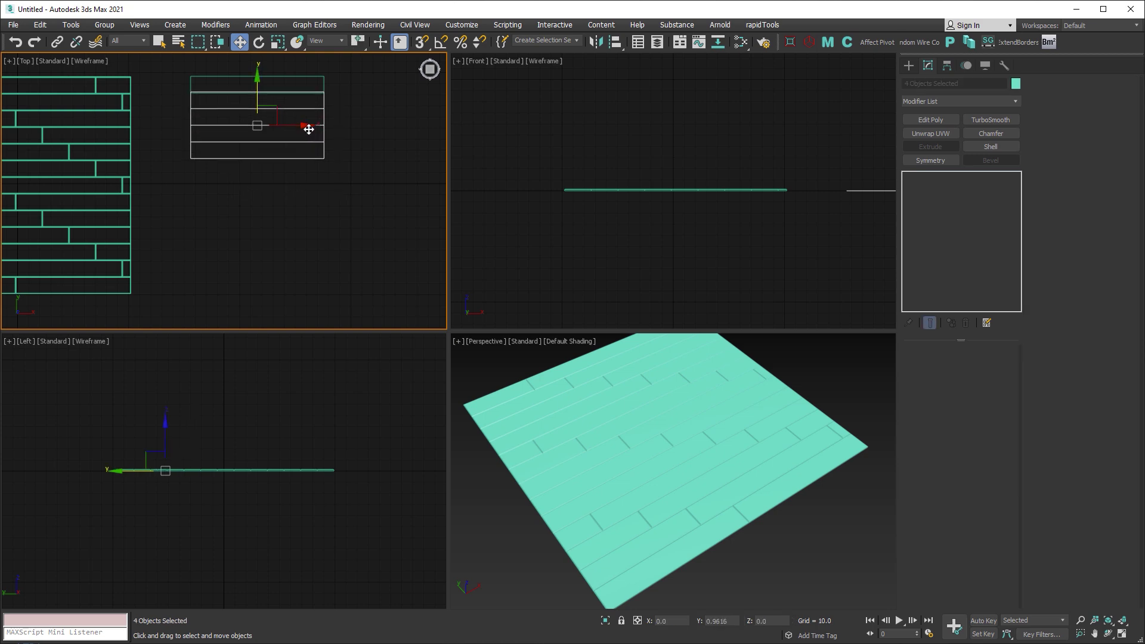
mouse_move(309, 129)
mouse_down()
mouse_move(385, 177)
mouse_move(391, 154)
mouse_move(413, 153)
mouse_up()
click(381, 154)
- Clone the five staggered planks to the right to extend the rows
key(s)
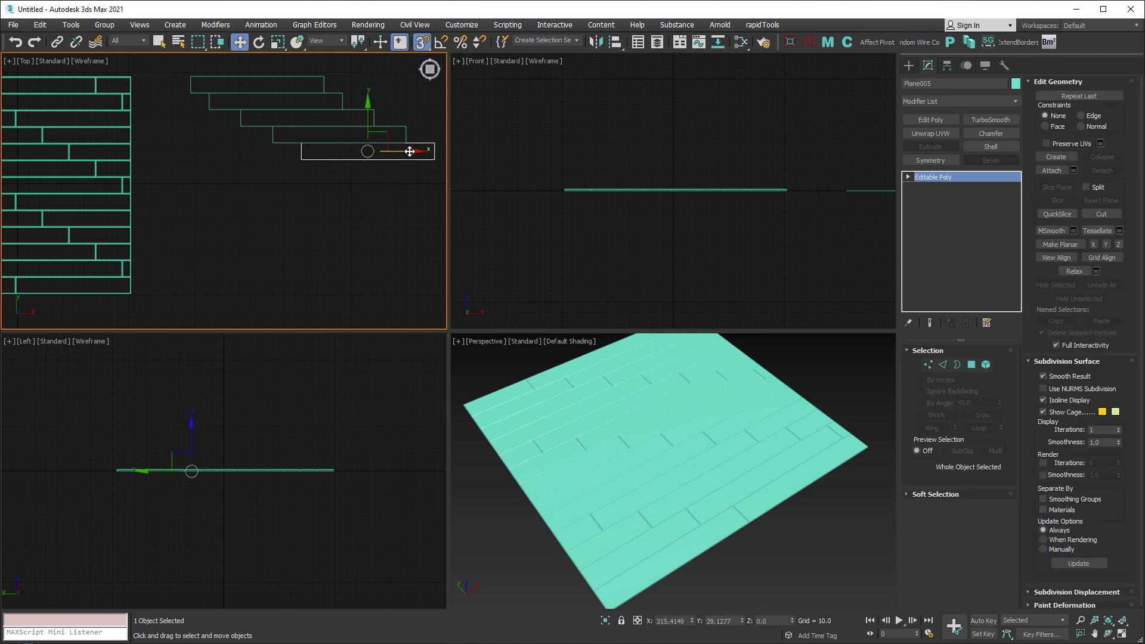
drag(272, 88, 272, 88)
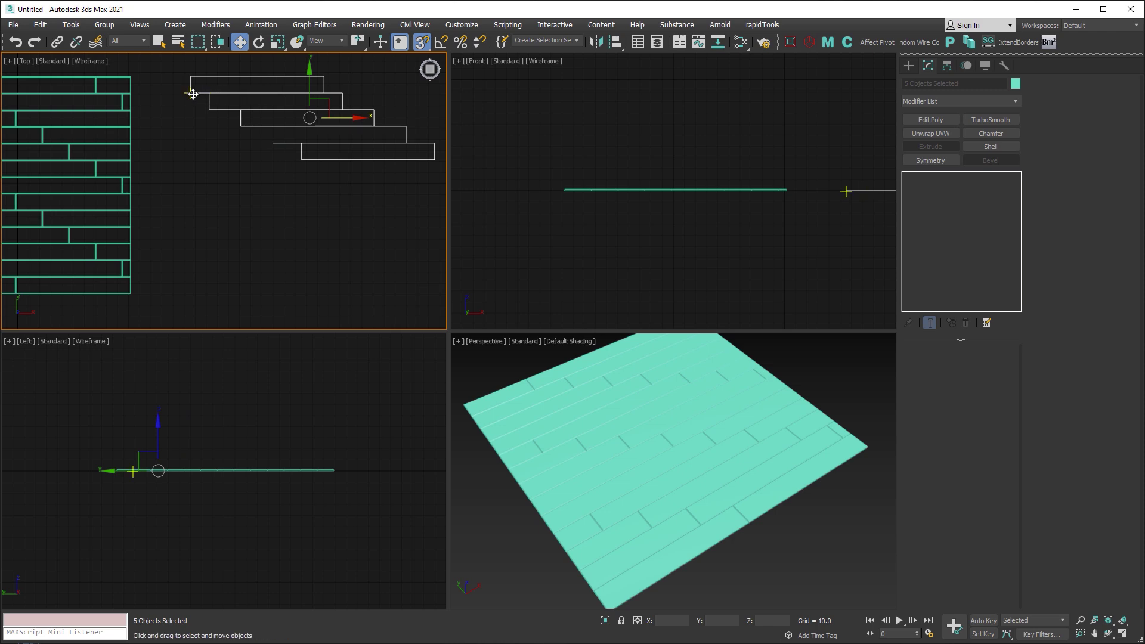
drag(192, 94, 319, 92)
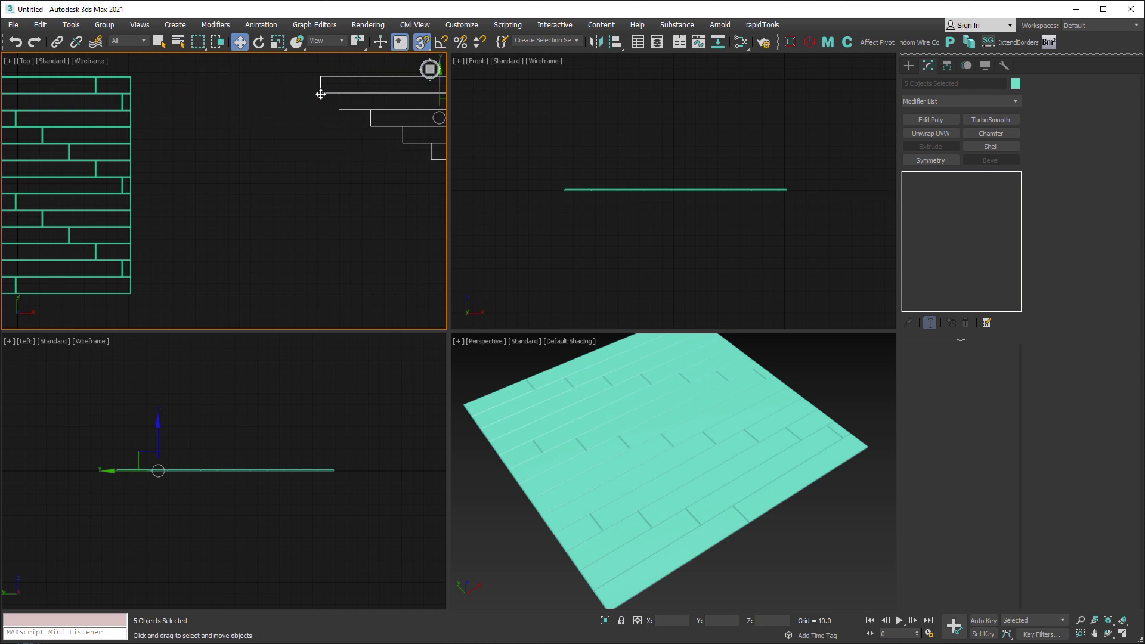
right_click(319, 91)
shift+drag(191, 92, 328, 87)
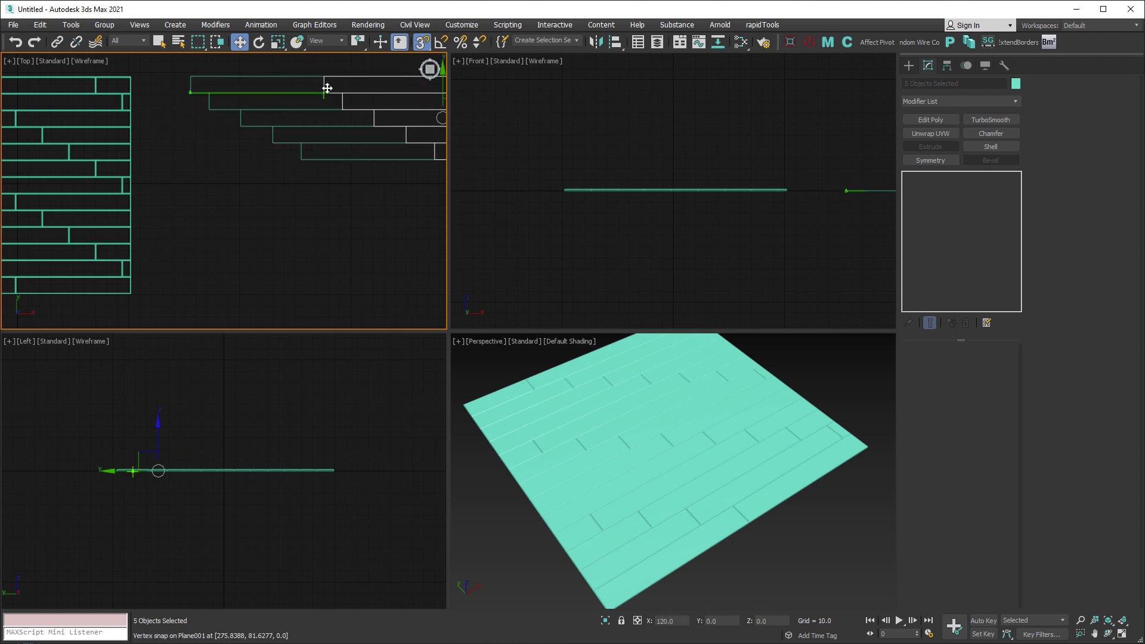
double_click(570, 337)
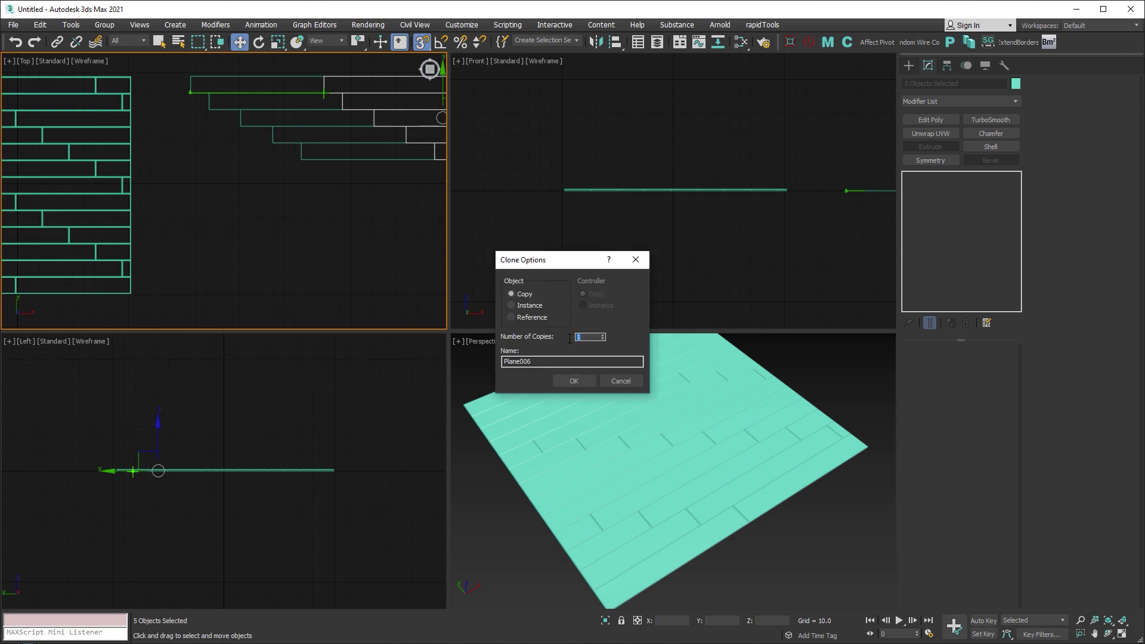
click(624, 376)
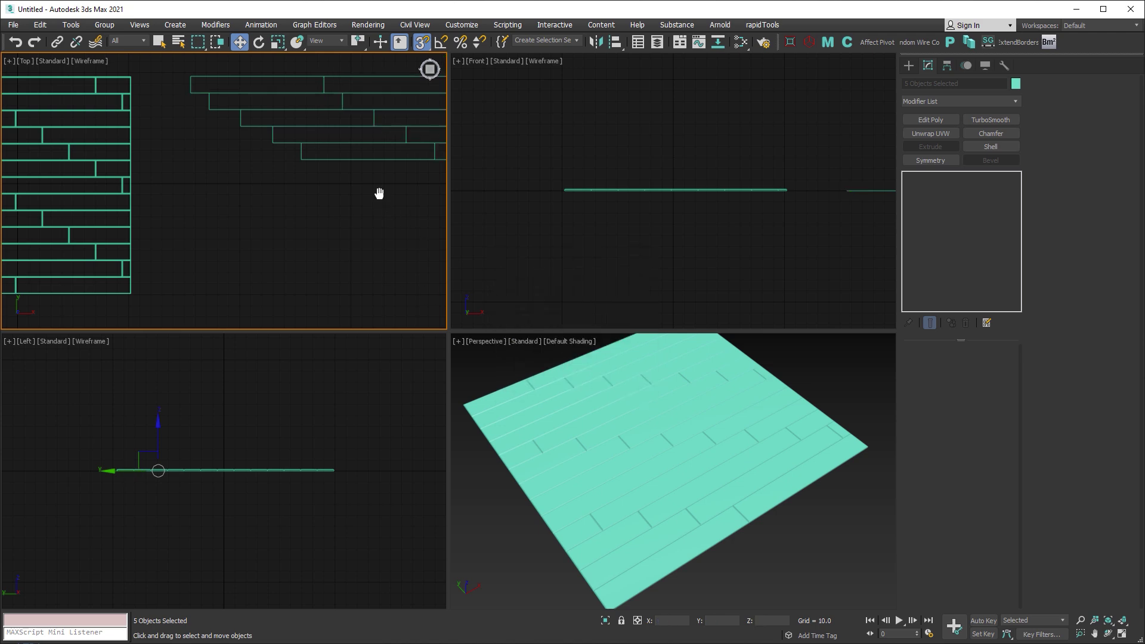
- Select the 20 planks of the rows and clone them downward into more rows
middle_drag(379, 194, 110, 198)
scroll(110, 198, down, 3)
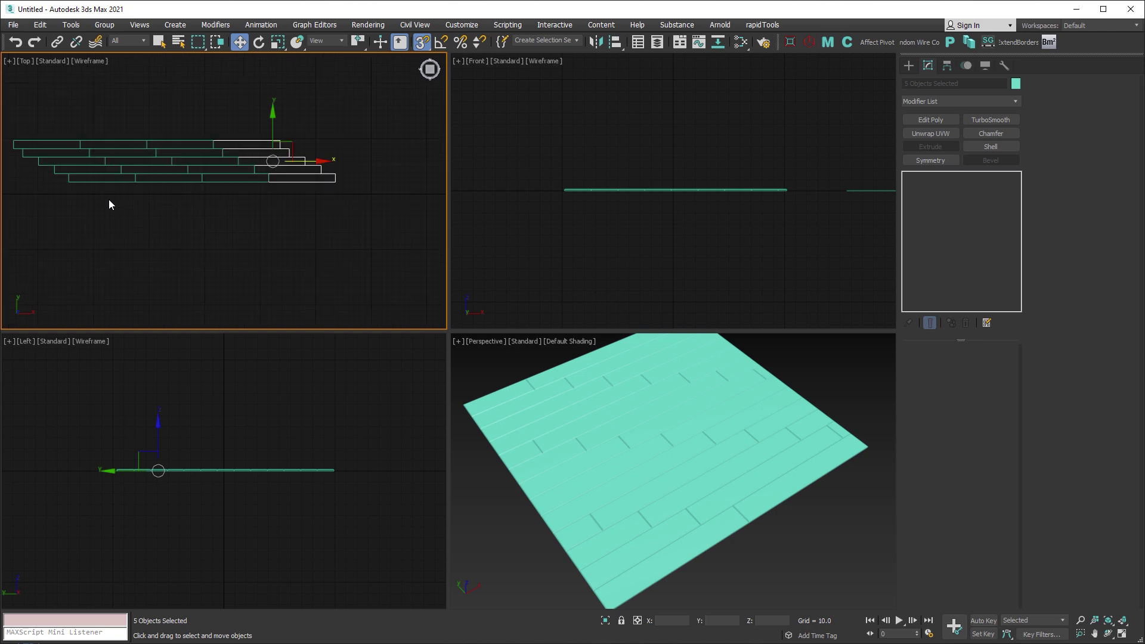
drag(59, 121, 309, 218)
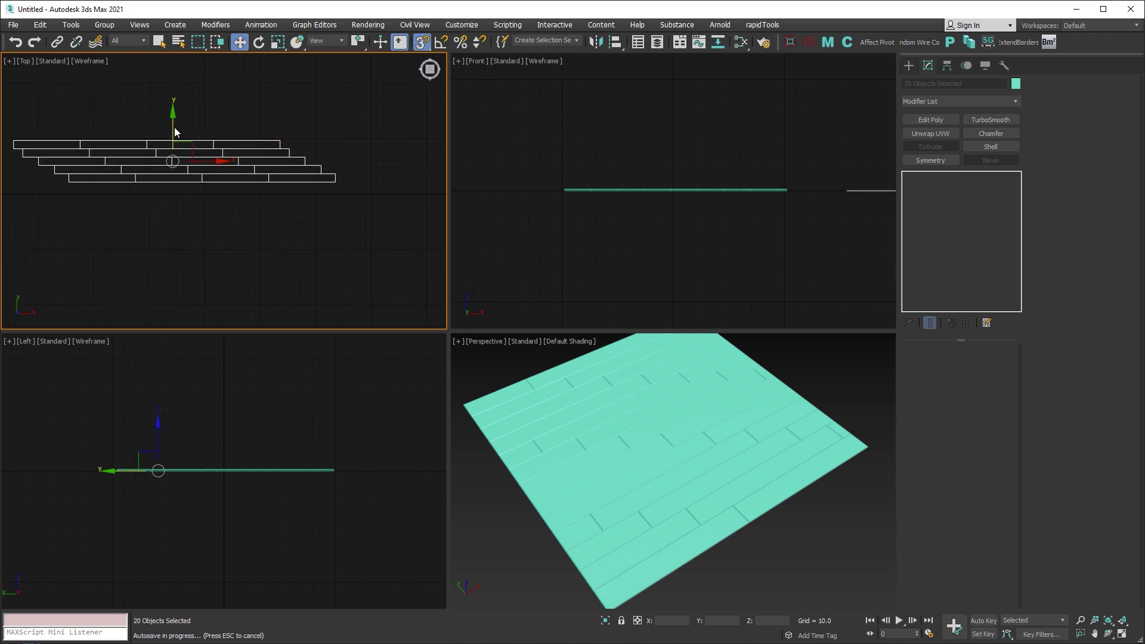
shift+drag(80, 141, 73, 183)
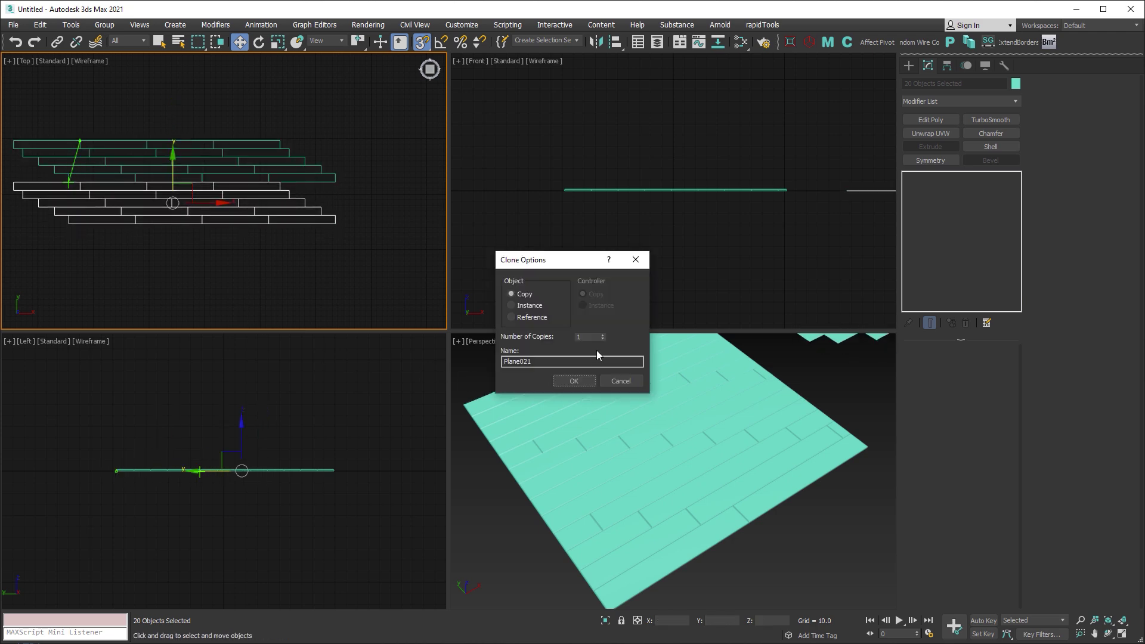
click(575, 381)
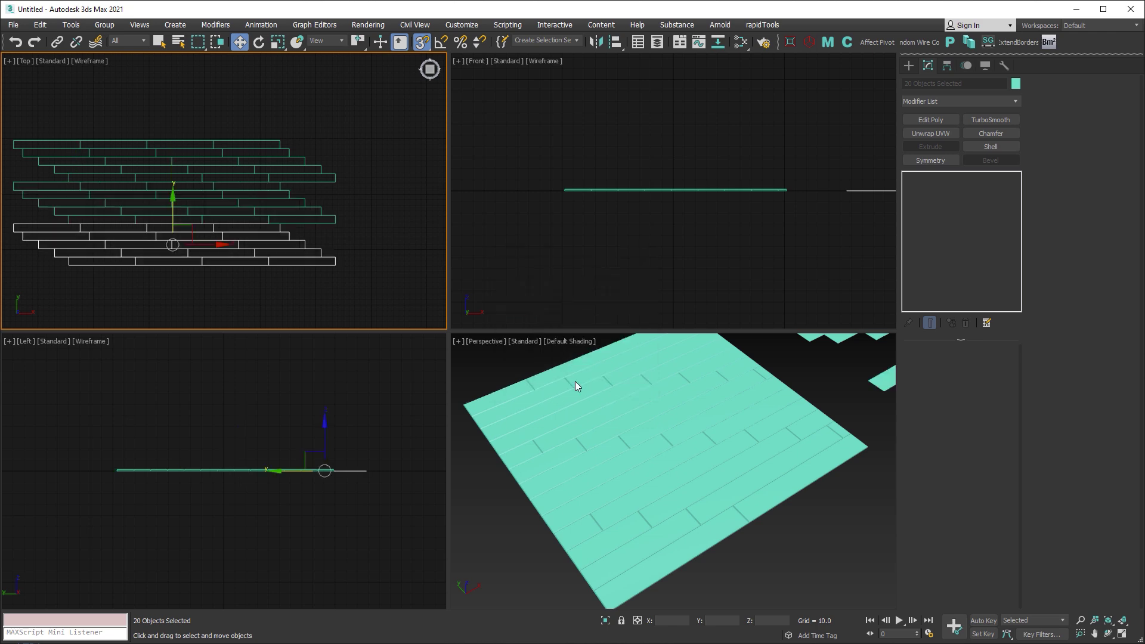
click(330, 264)
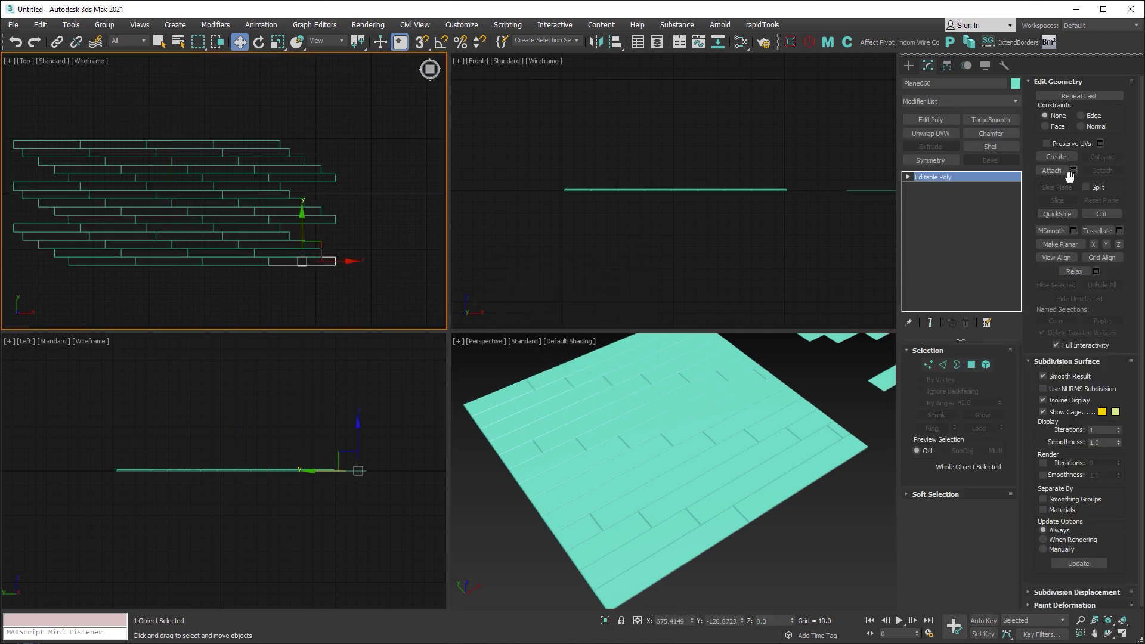
- Attach Plane001 through Plane059 into Plane060 using the Attach List
click(1073, 170)
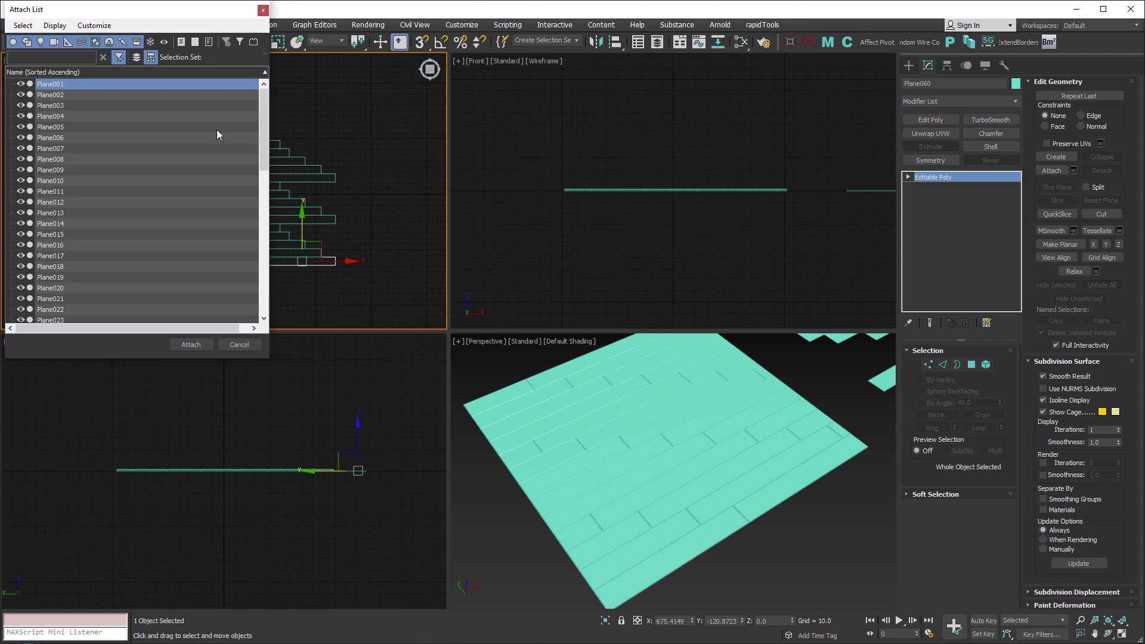
drag(263, 107, 278, 261)
shift+click(53, 298)
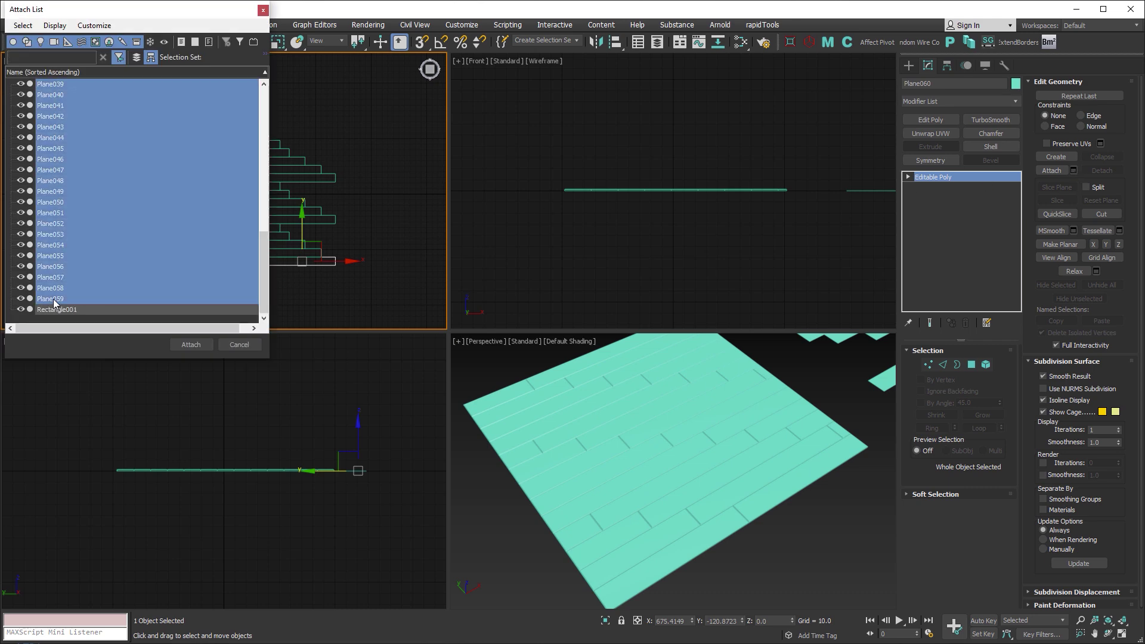
click(199, 346)
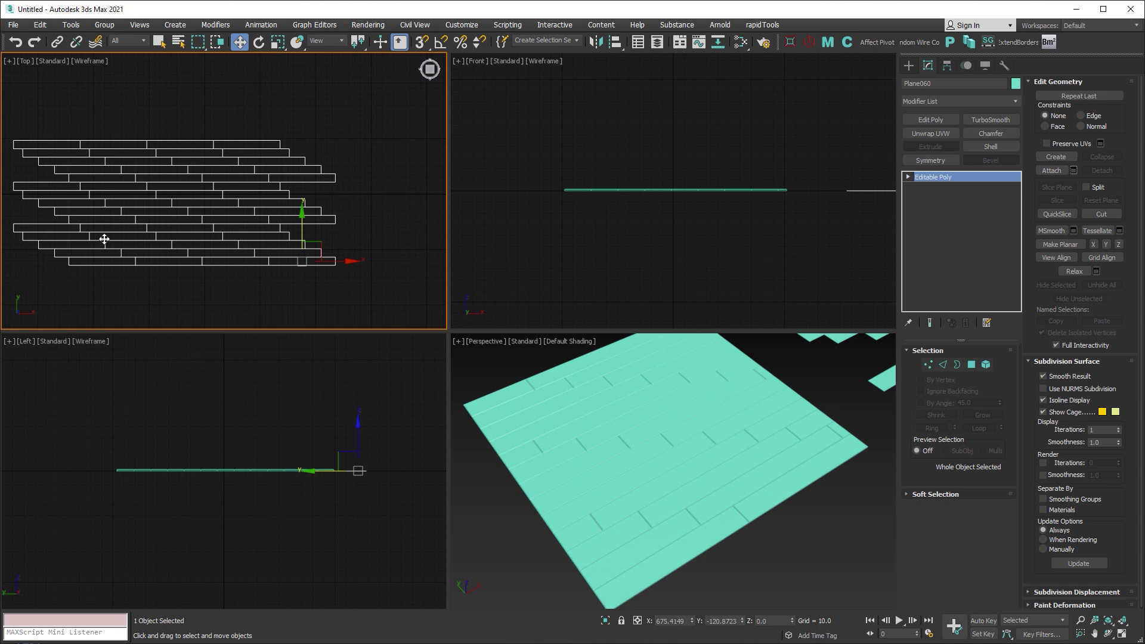
click(1014, 101)
- Add a Slice modifier to Plane060 and rotate its slice plane 90° upright with angle snap
text(sl)
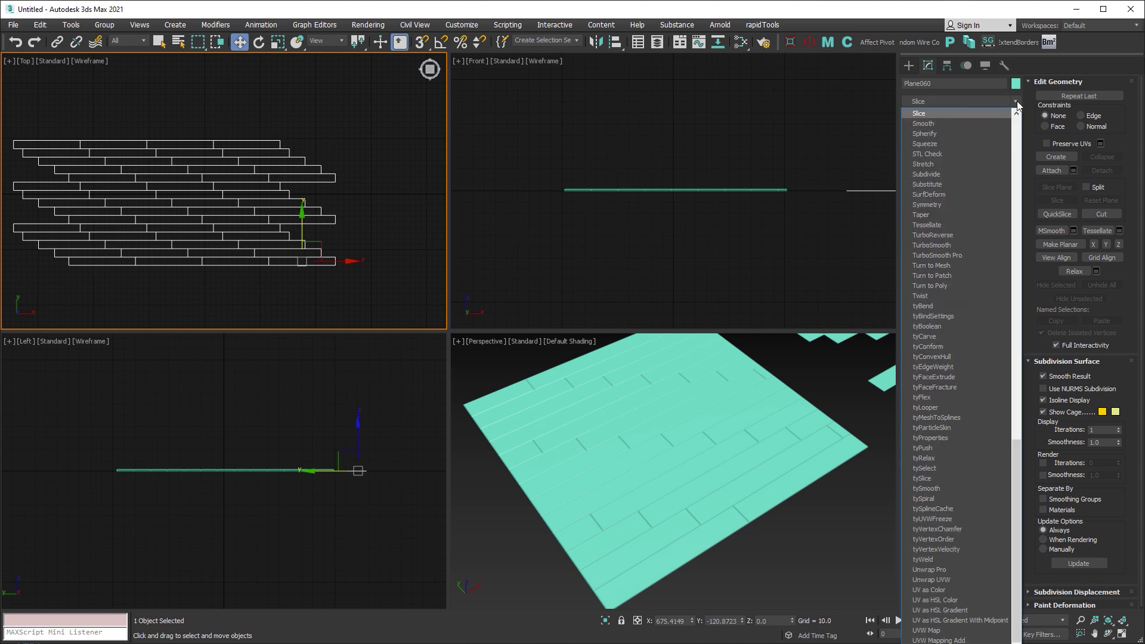
key(Return)
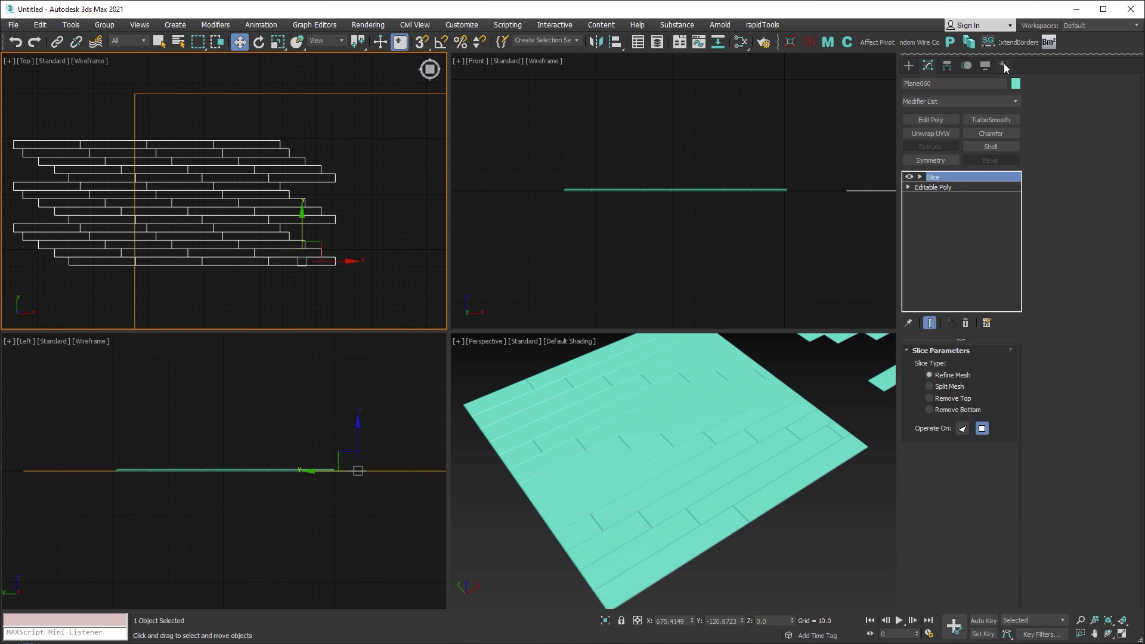
click(921, 177)
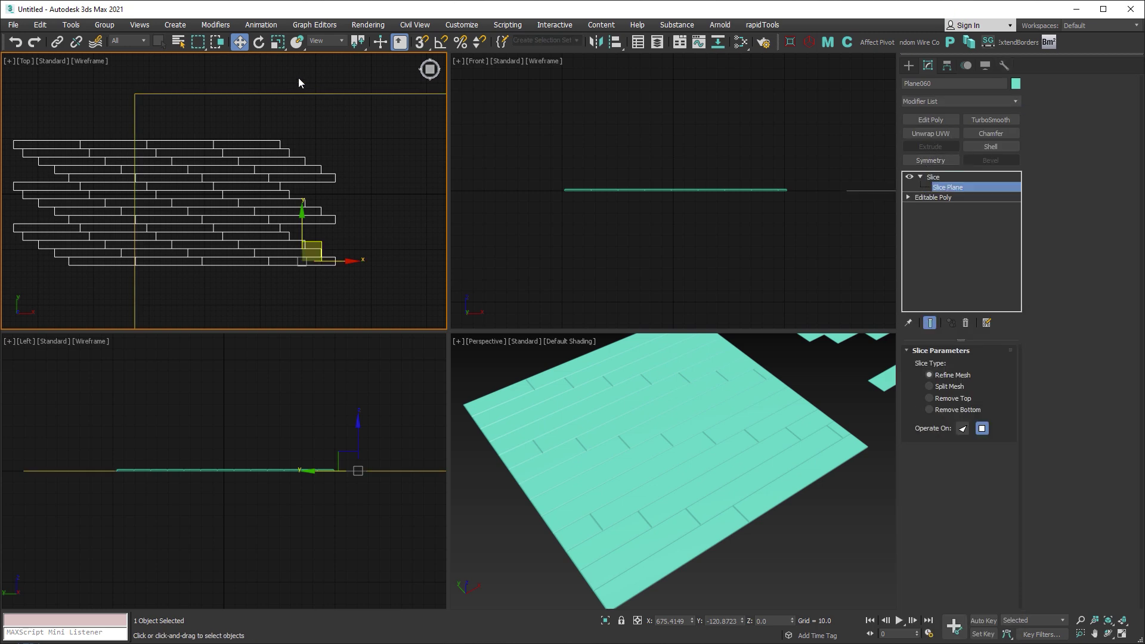
key(e)
key(a)
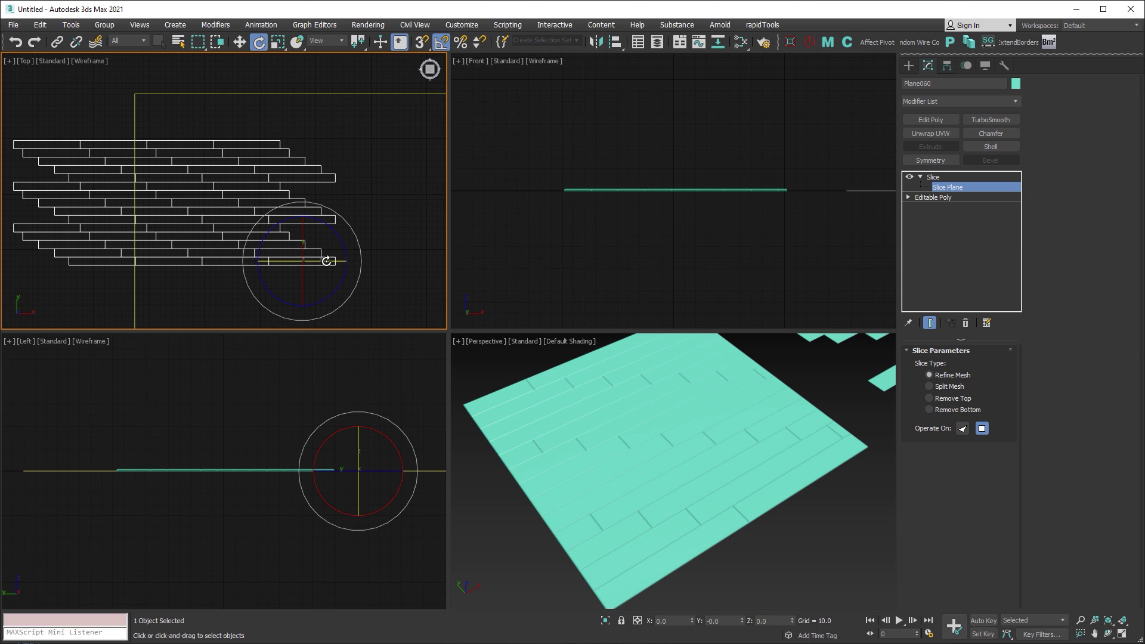
drag(327, 261, 278, 258)
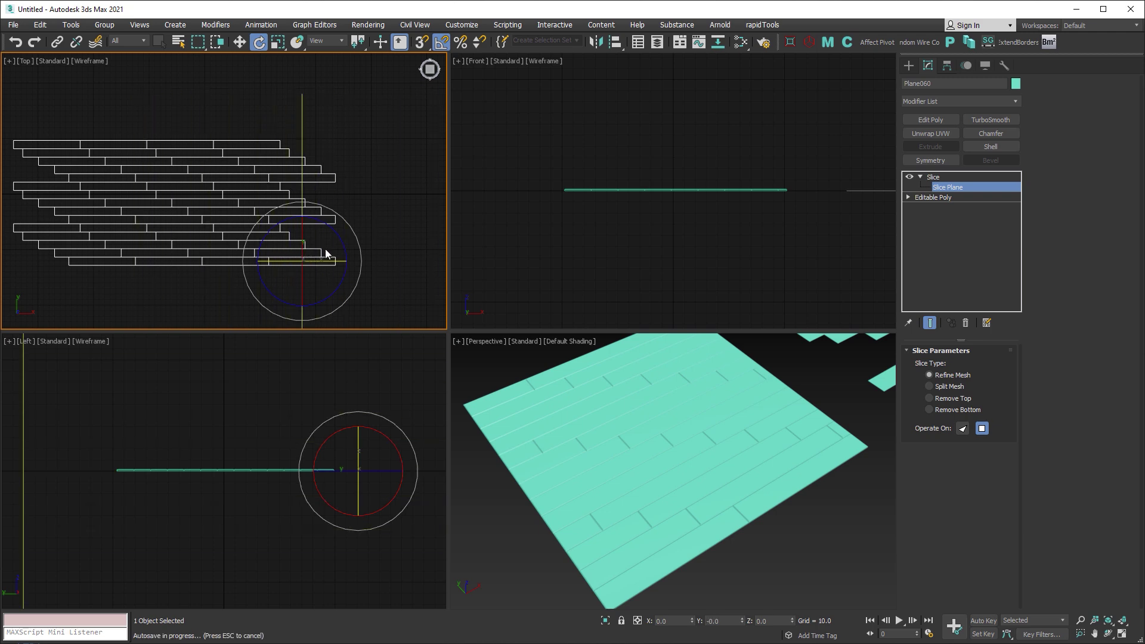
- Move the slice plane to the floor's left side and set Remove Bottom to trim the plank ends
key(w)
mouse_move(325, 250)
mouse_down()
mouse_move(278, 204)
mouse_move(95, 203)
mouse_up()
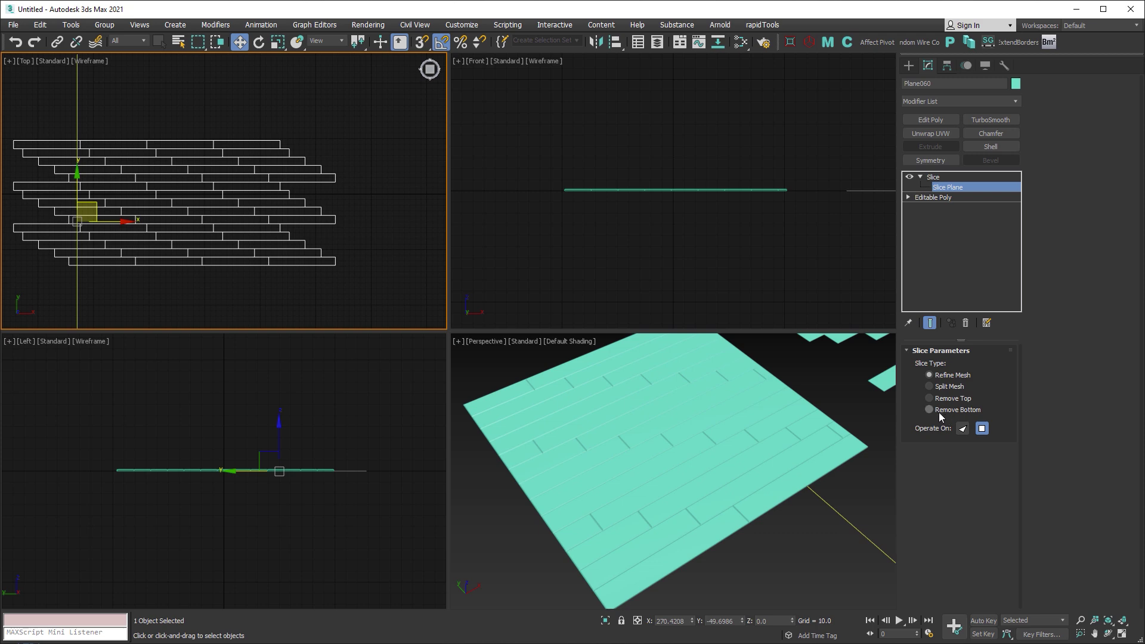
click(929, 410)
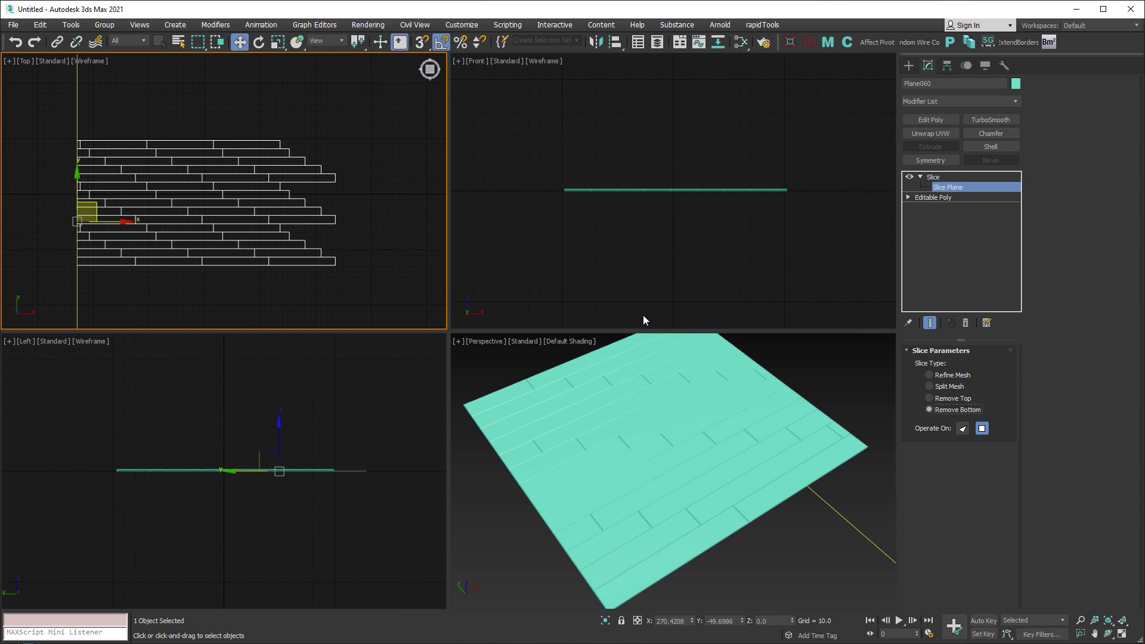
mouse_move(113, 222)
mouse_down()
mouse_move(48, 222)
mouse_move(260, 222)
mouse_move(69, 221)
mouse_move(116, 225)
mouse_up()
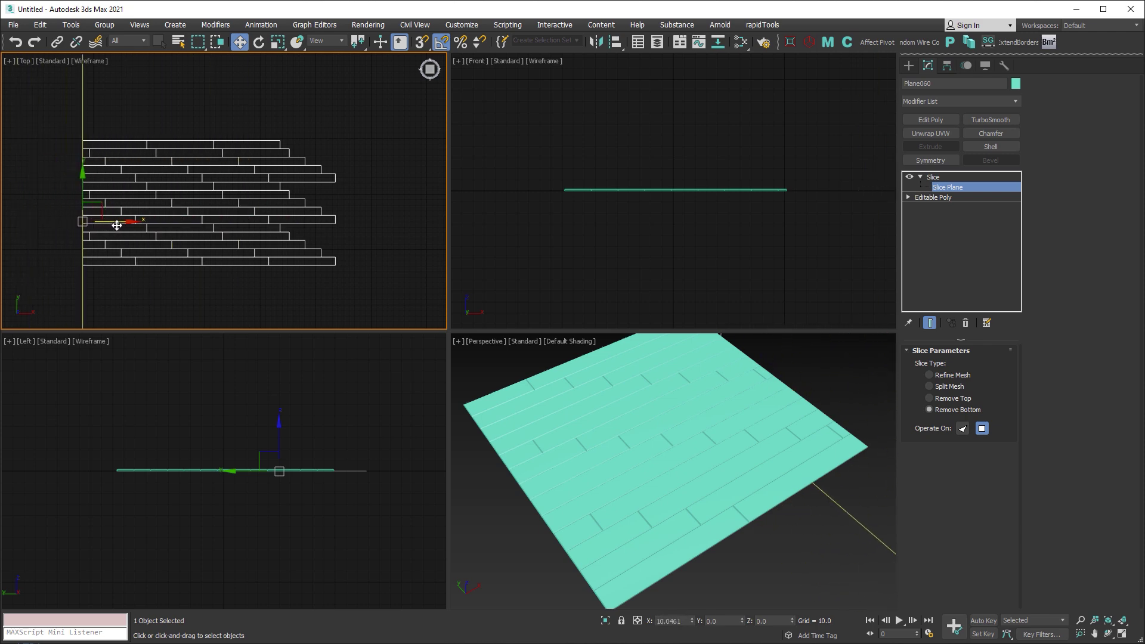
- Copy the Slice modifier and paste a second Slice on top of the stack
click(933, 177)
right_click(935, 176)
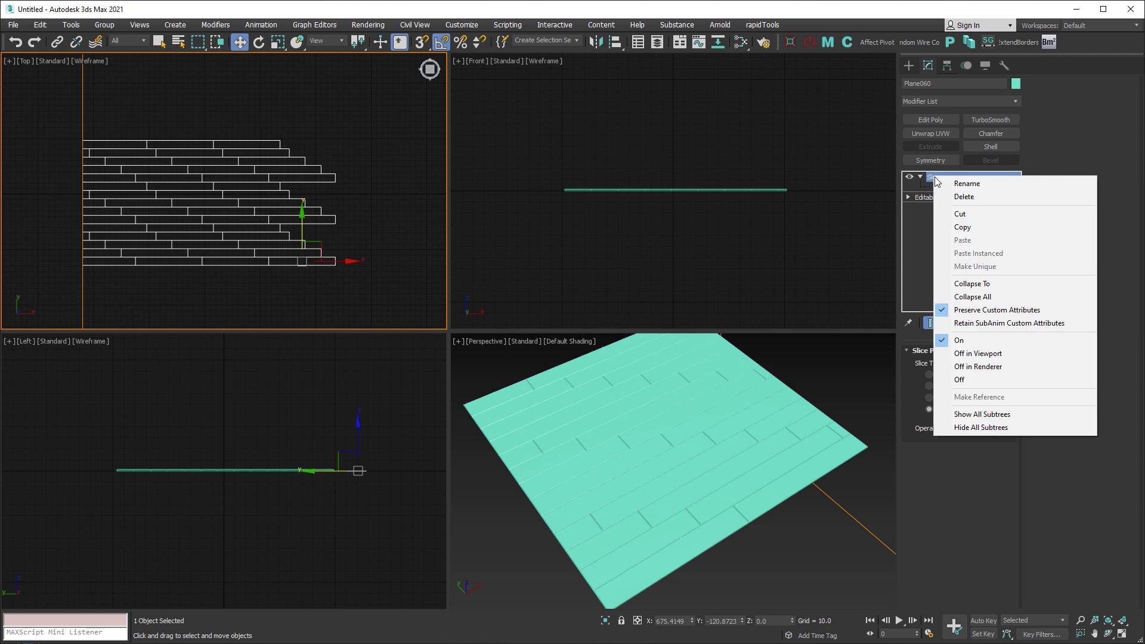
click(968, 226)
right_click(933, 176)
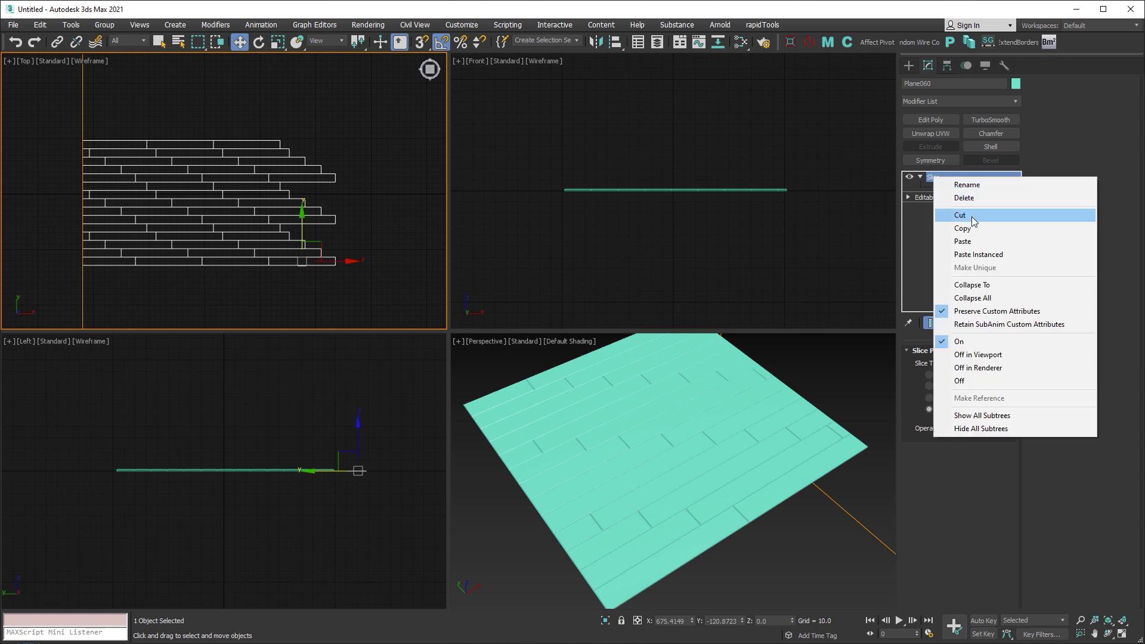
click(969, 240)
- Move the second slice plane right and set Remove Top to square off the right ends
click(920, 187)
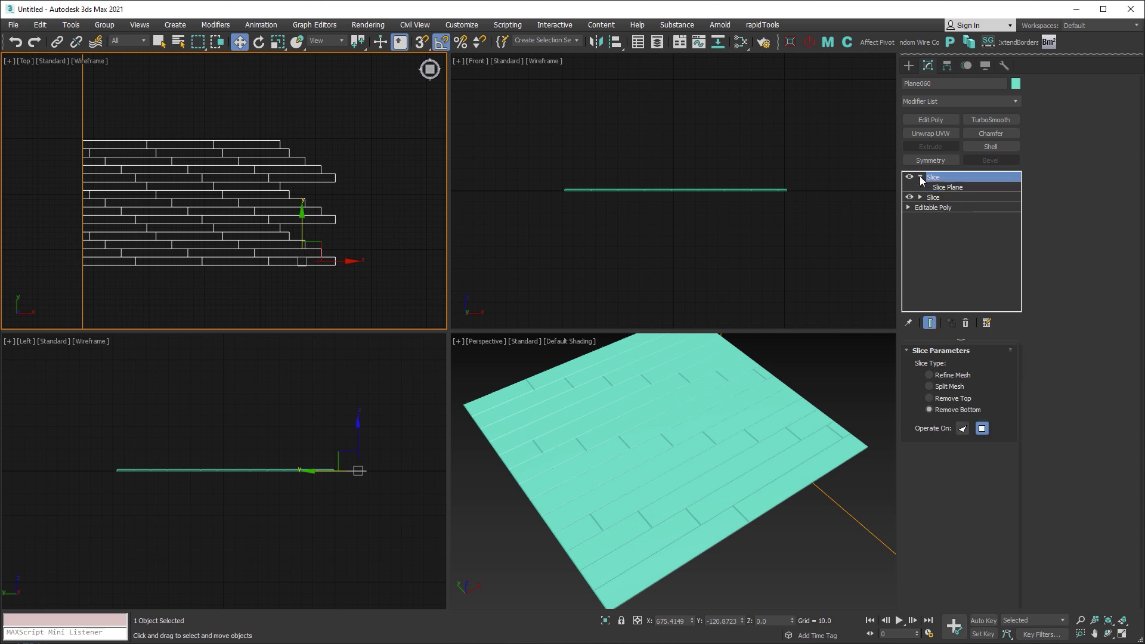
click(948, 187)
drag(122, 221, 303, 226)
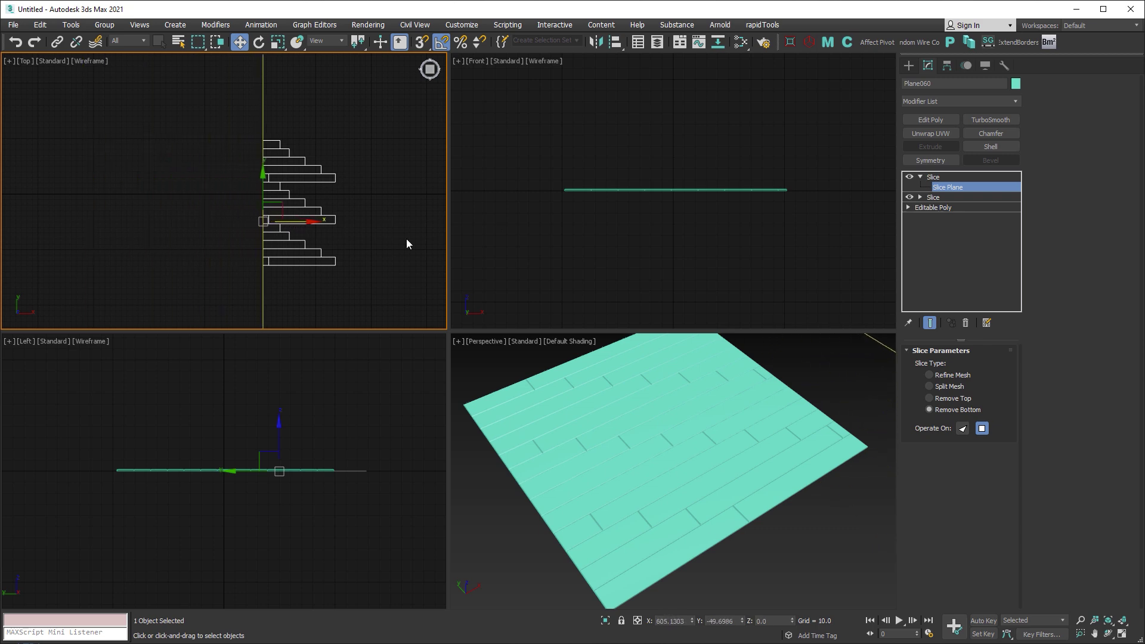
click(940, 401)
drag(299, 223, 269, 221)
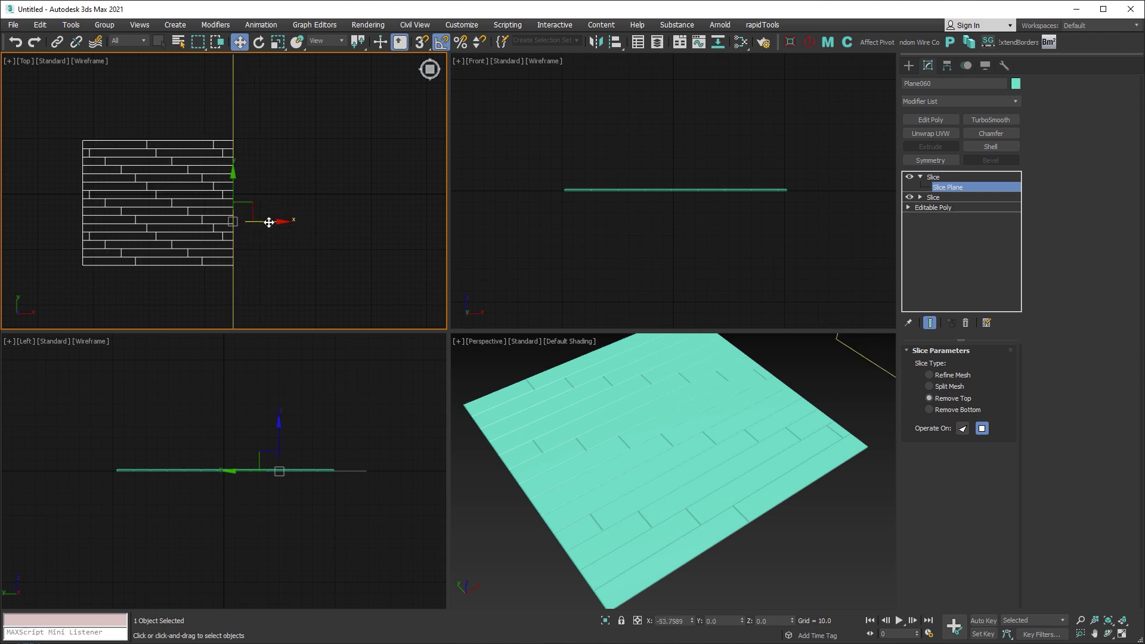
click(945, 187)
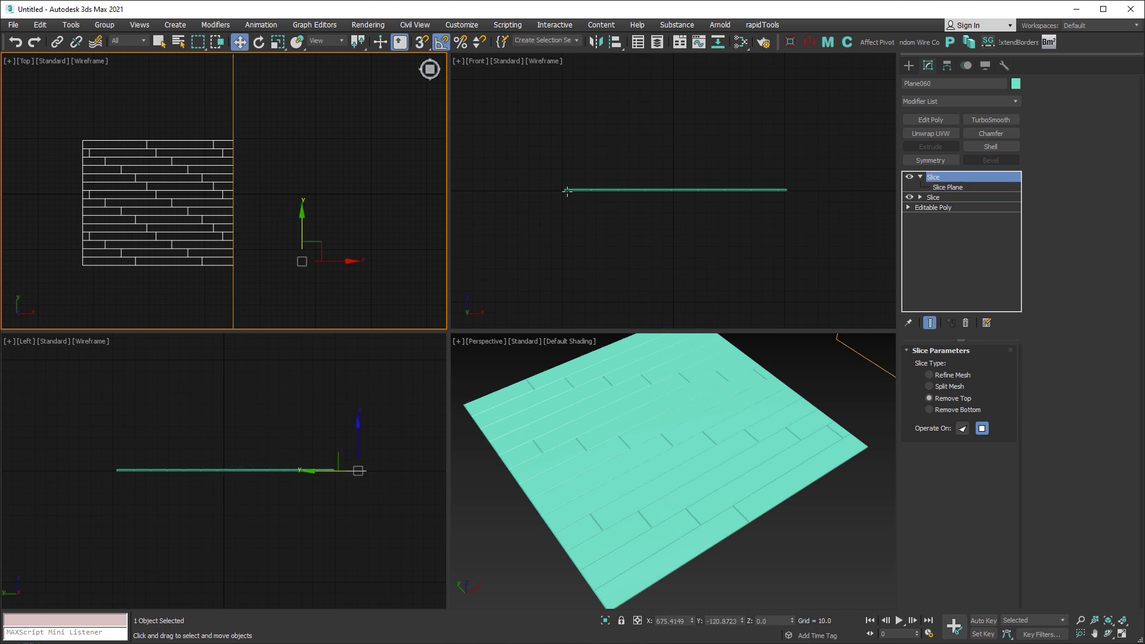
- Convert the sliced floor to Editable Poly and view it maximized with edged faces
right_click(273, 161)
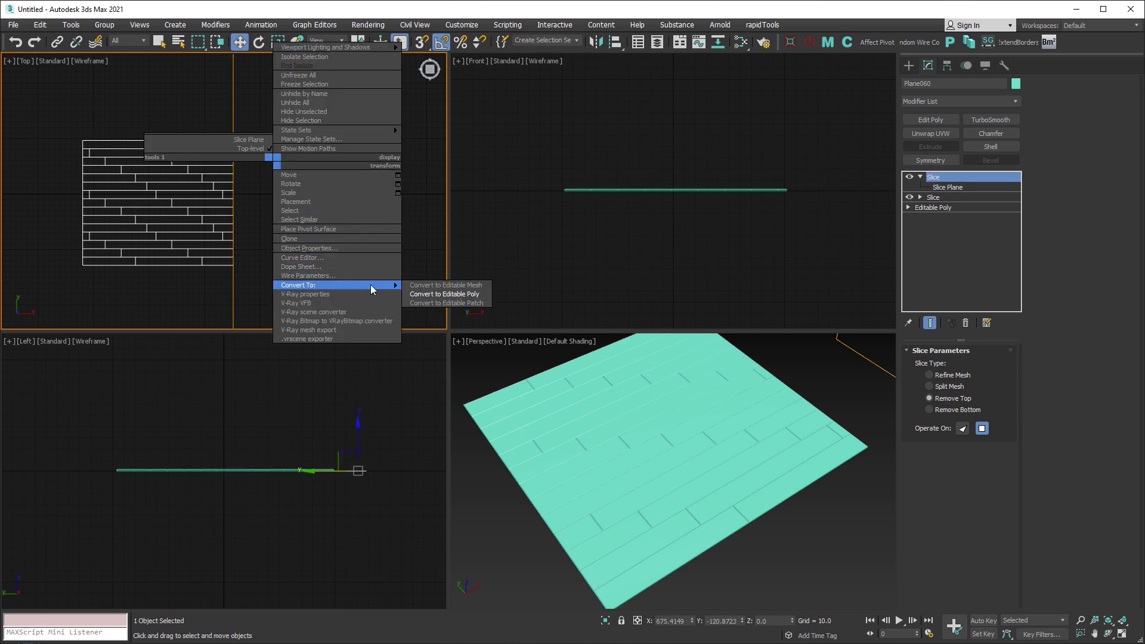
click(463, 295)
key(alt+w)
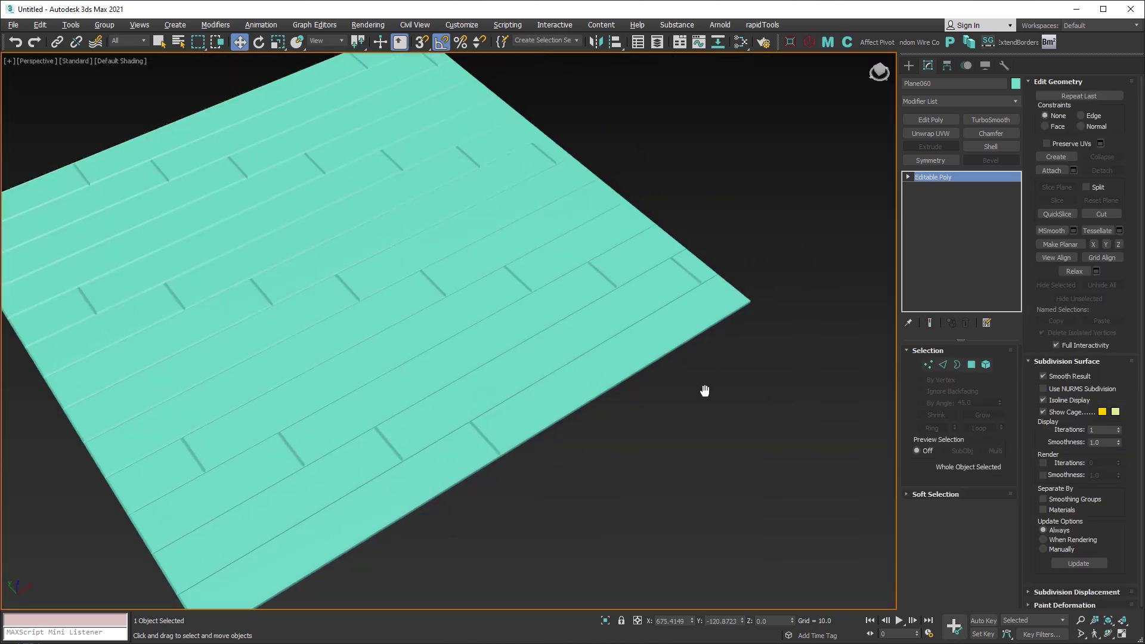
scroll(628, 399, down, 5)
scroll(690, 326, up, 3)
scroll(672, 350, up, 2)
mouse_move(671, 349)
alt+middle_down()
mouse_move(654, 414)
mouse_move(661, 365)
alt+middle_up()
key(F4)
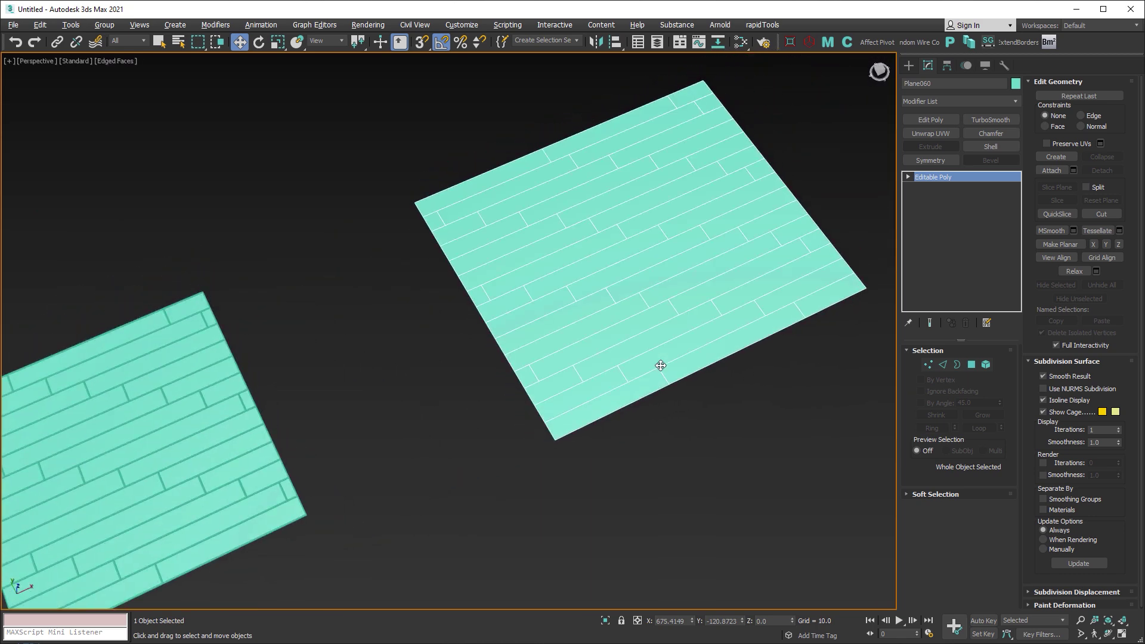
- Center the pivot to the object and move the floor next to the other plank floor
click(943, 72)
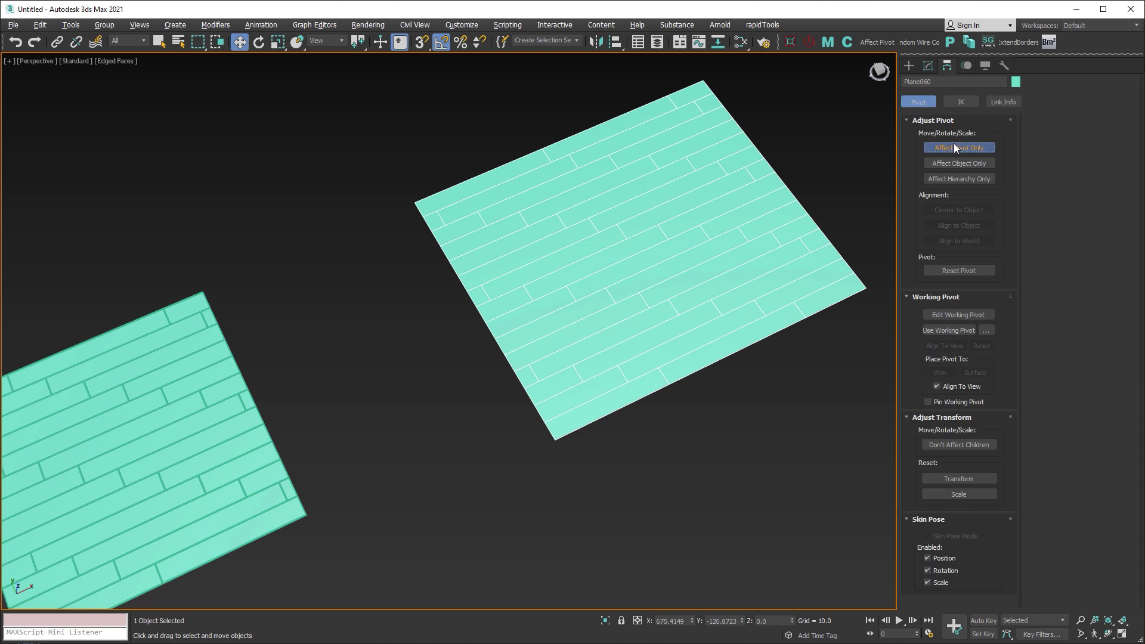
click(961, 210)
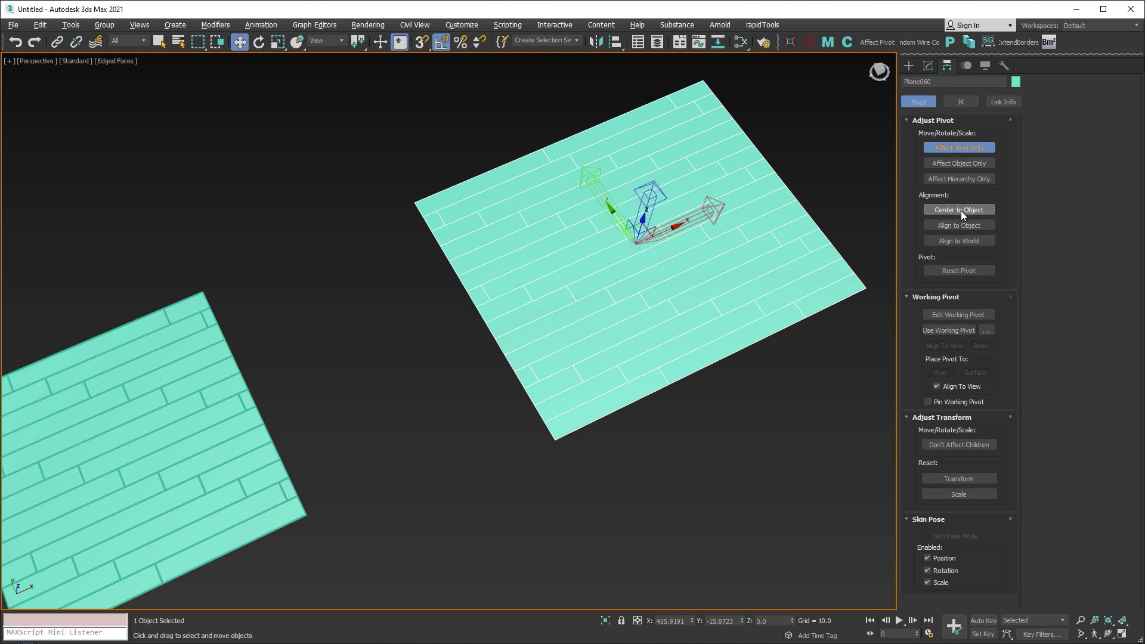
click(958, 146)
drag(633, 229, 404, 357)
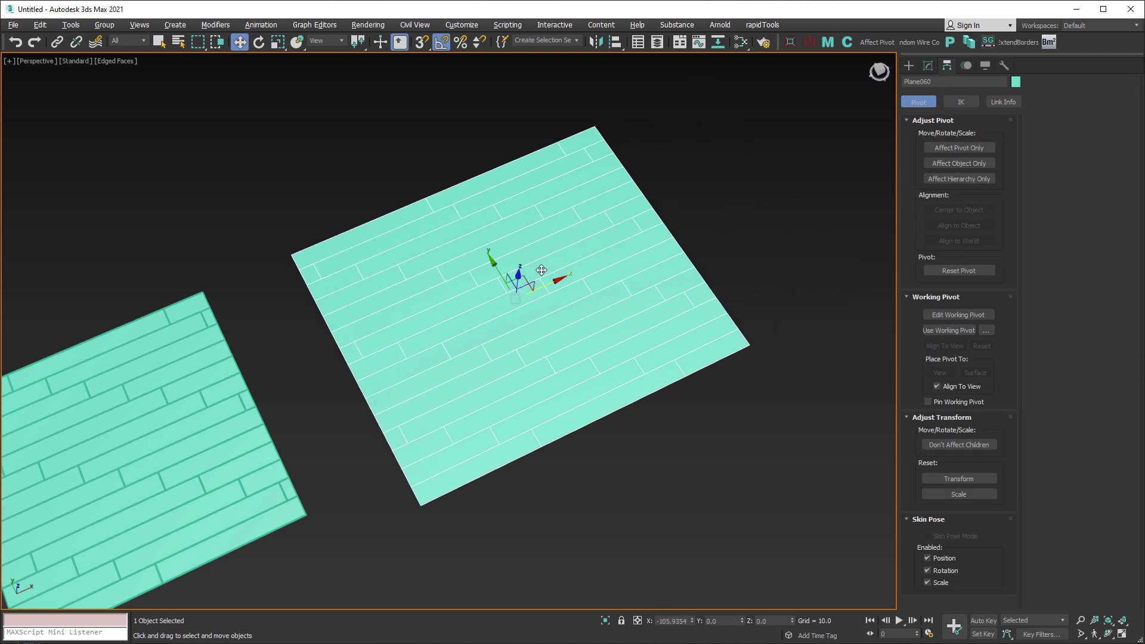
middle_drag(404, 356, 517, 298)
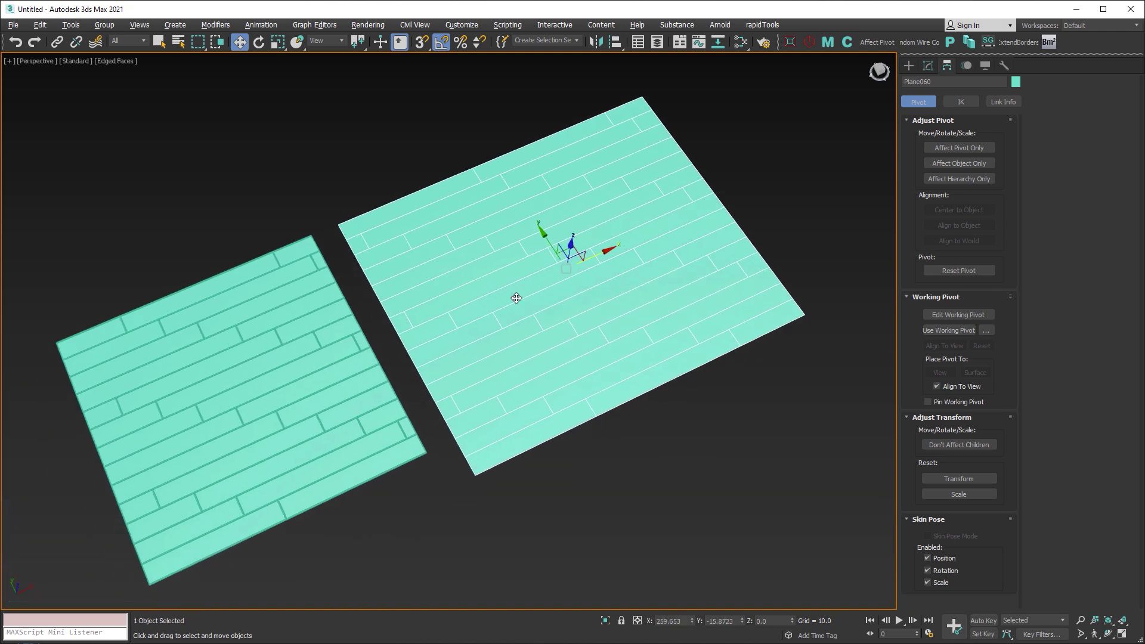
scroll(403, 423, up, 3)
scroll(396, 429, up, 3)
scroll(467, 466, up, 2)
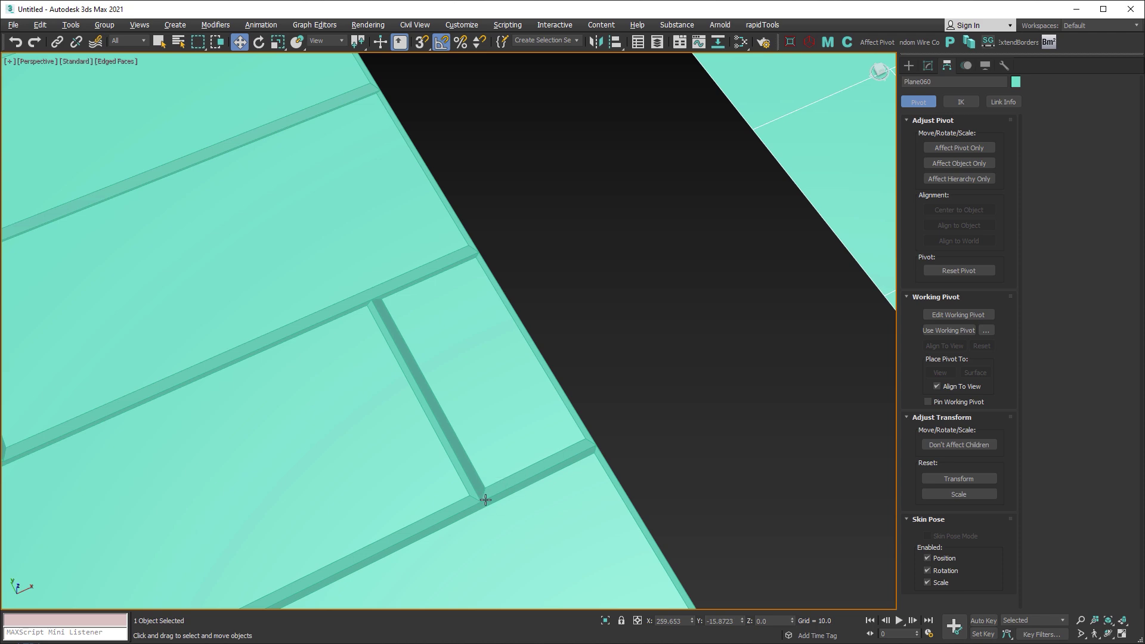
scroll(455, 381, down, 3)
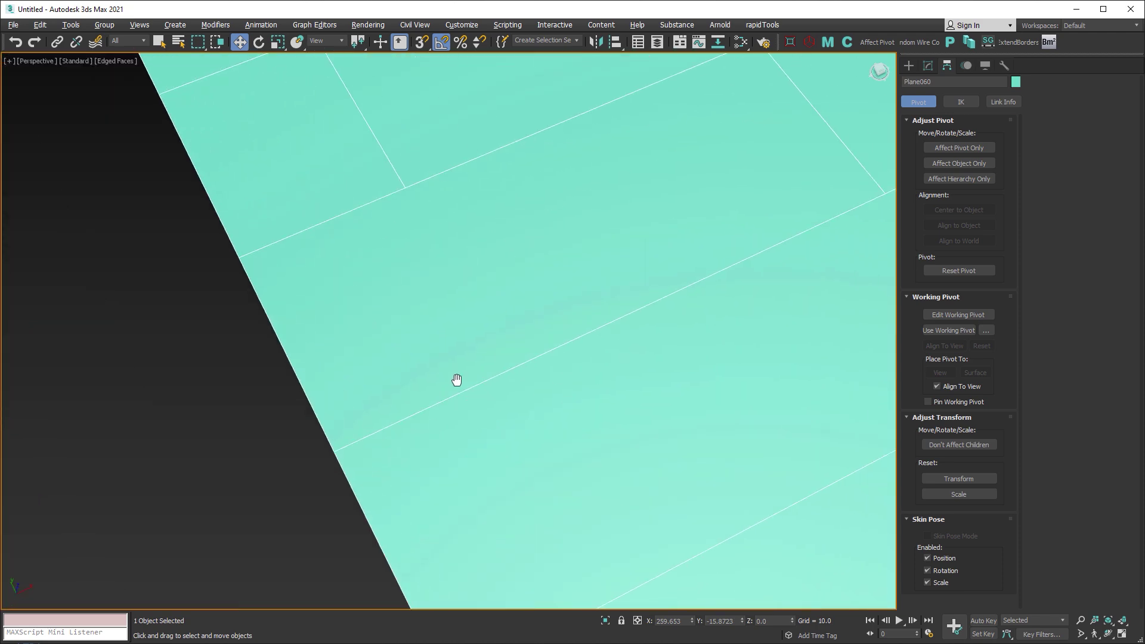
scroll(391, 381, down, 3)
scroll(391, 382, down, 2)
scroll(439, 396, down, 3)
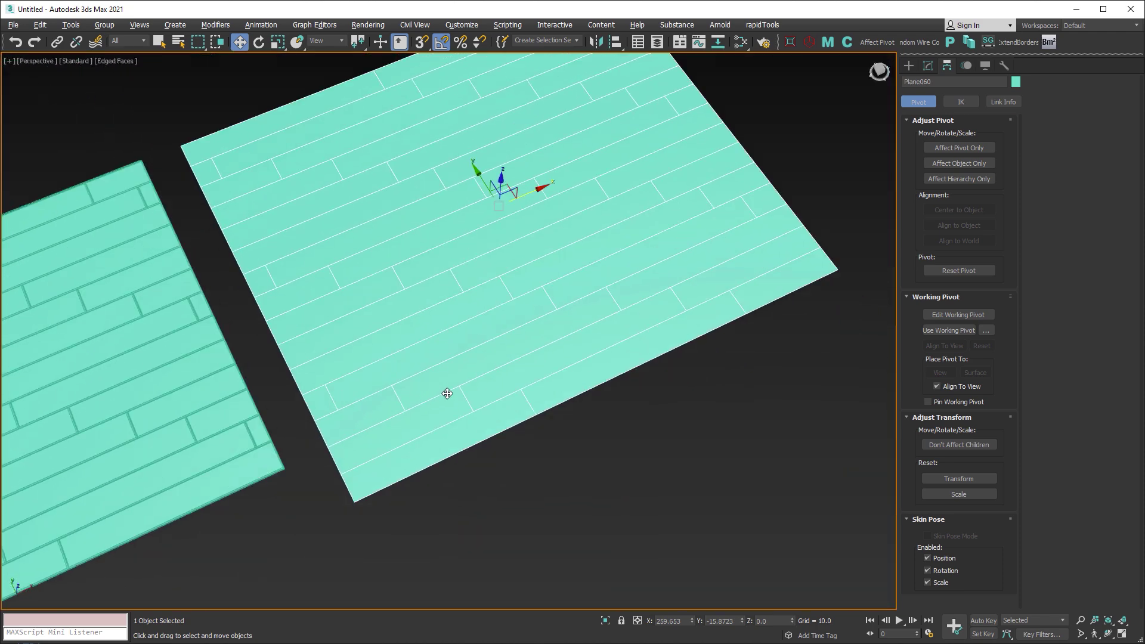
click(928, 66)
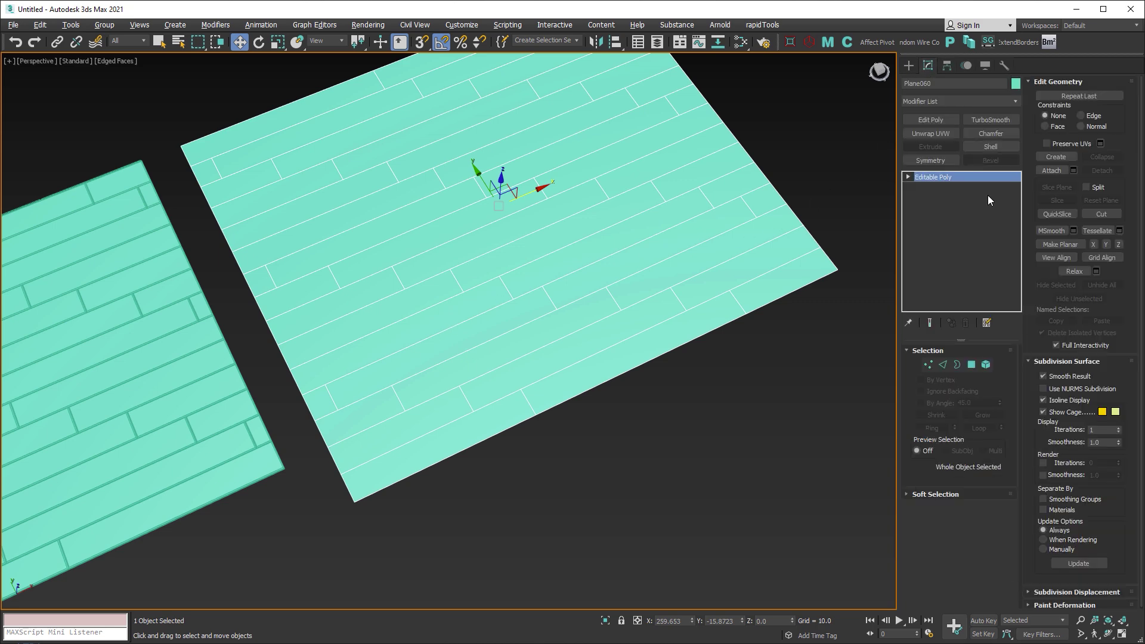
- Add a Face Extrude modifier to the plank floor and raise its amount to 0.57
click(1017, 98)
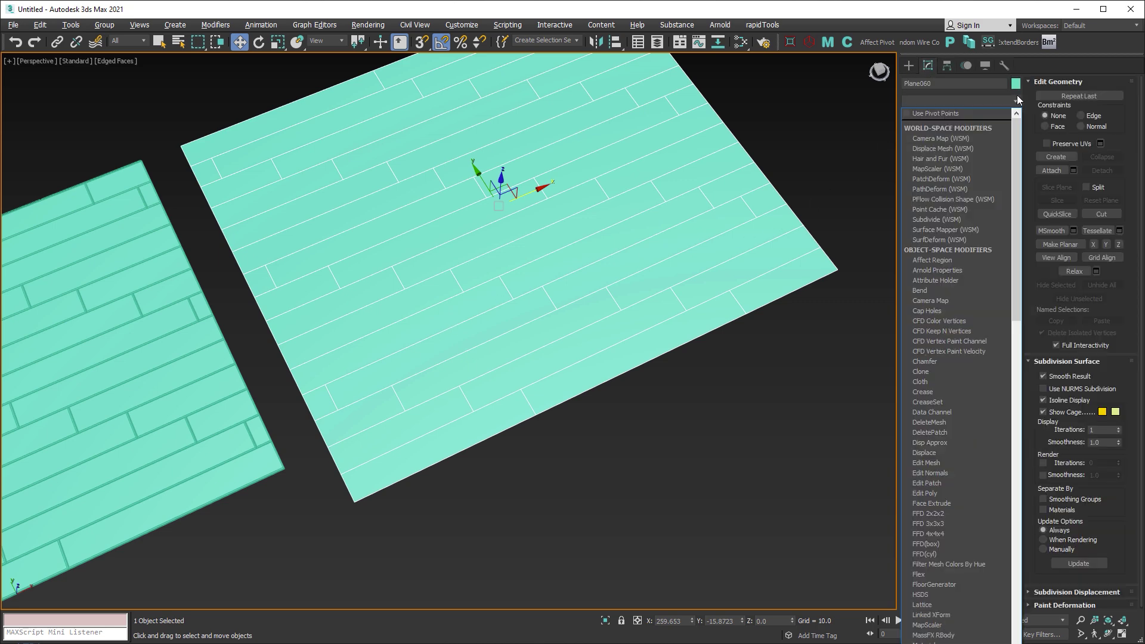
key(f)
key(Return)
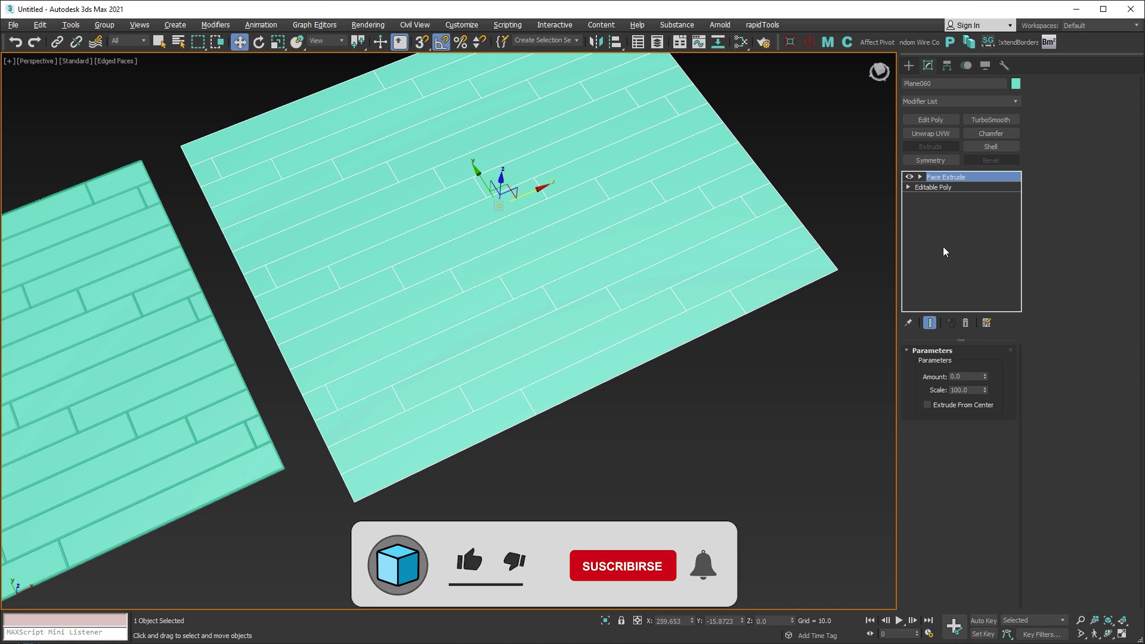
alt+middle_drag(668, 298, 677, 266)
scroll(475, 358, up, 5)
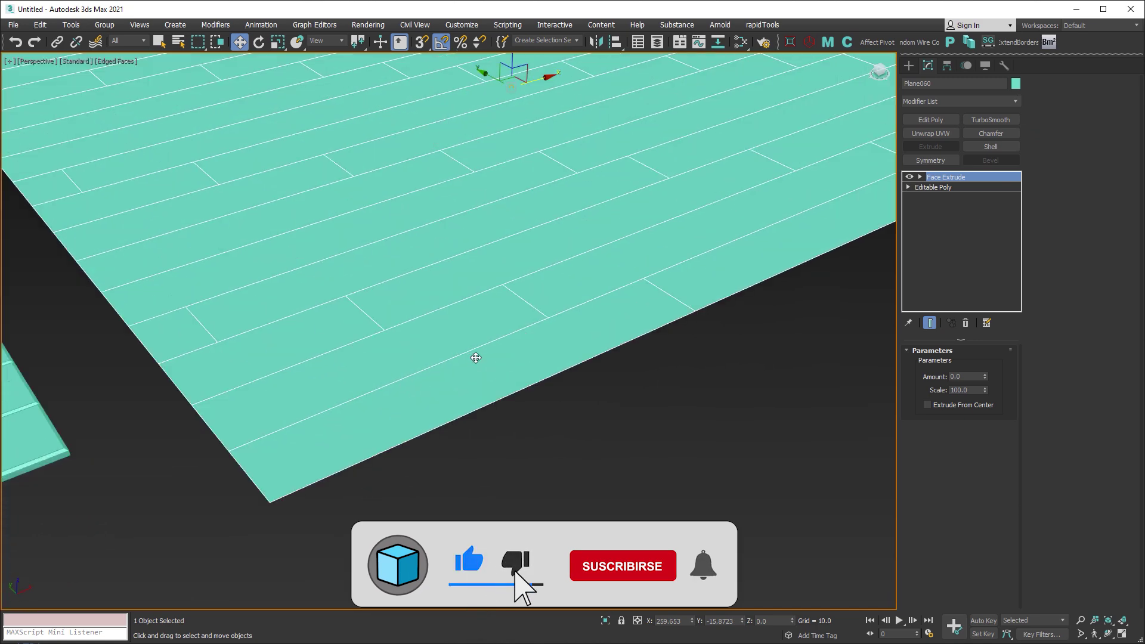
click(986, 375)
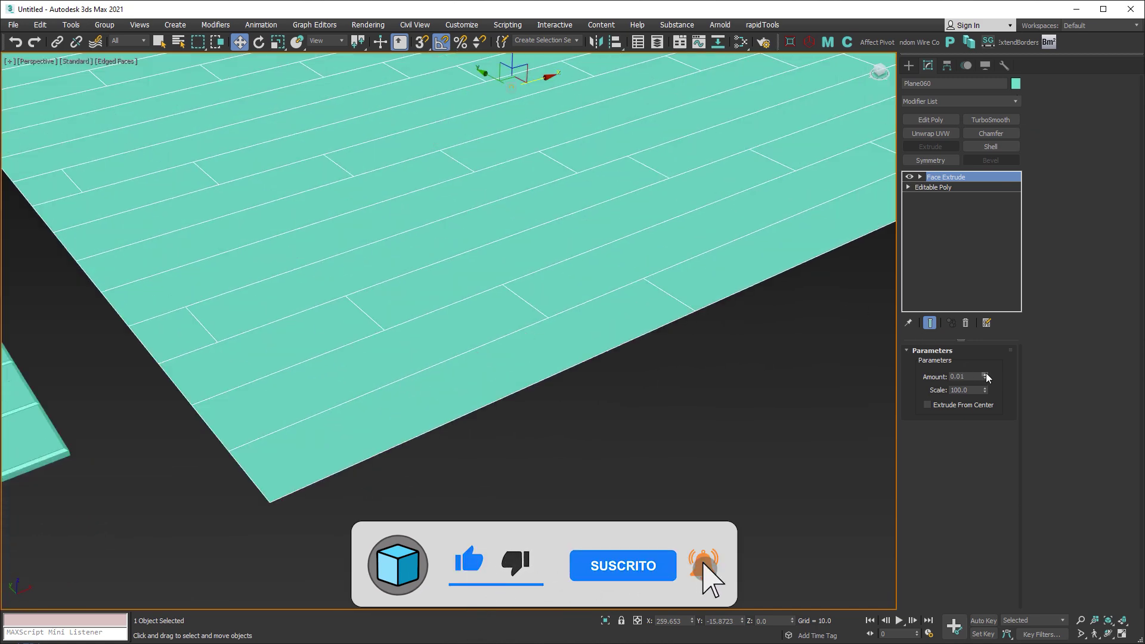
drag(987, 377, 989, 336)
- Apply the extrude to all of Plane060's polygons and collapse it into an Editable Poly
click(939, 189)
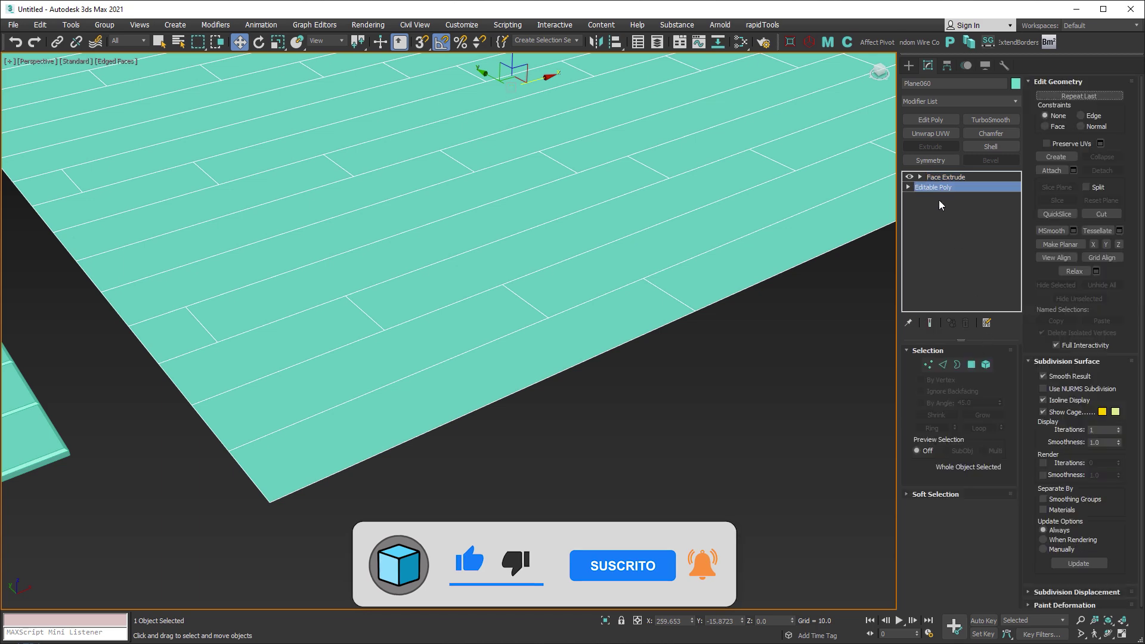
scroll(601, 286, down, 2)
scroll(698, 237, down, 4)
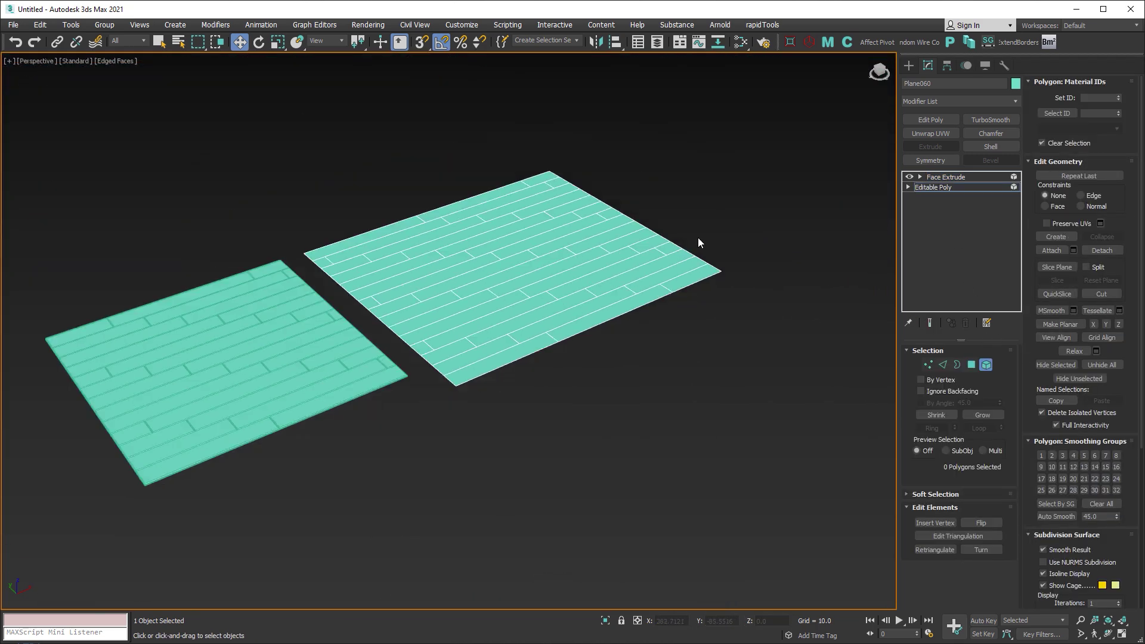
drag(383, 373, 388, 385)
click(986, 364)
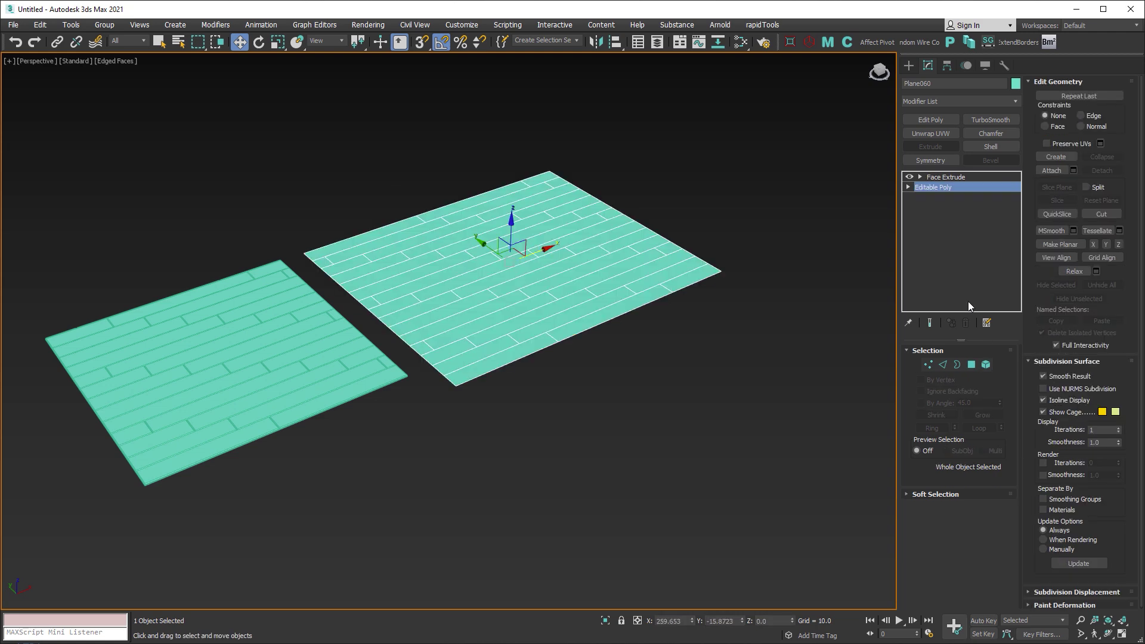
click(945, 177)
scroll(461, 384, up, 5)
scroll(461, 384, up, 2)
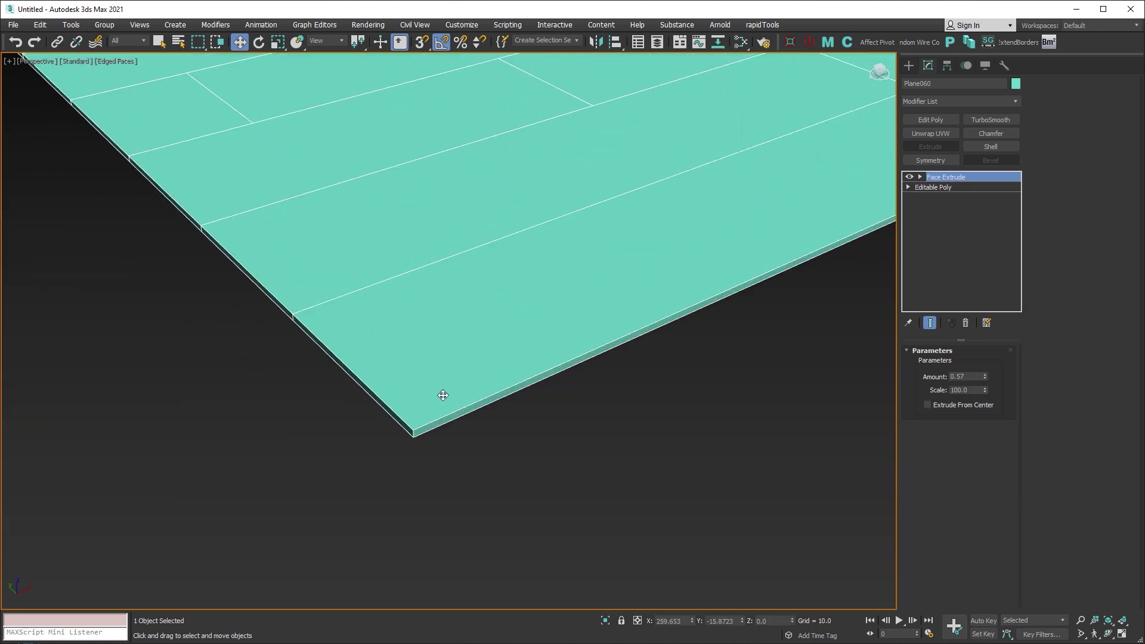
scroll(424, 417, up, 2)
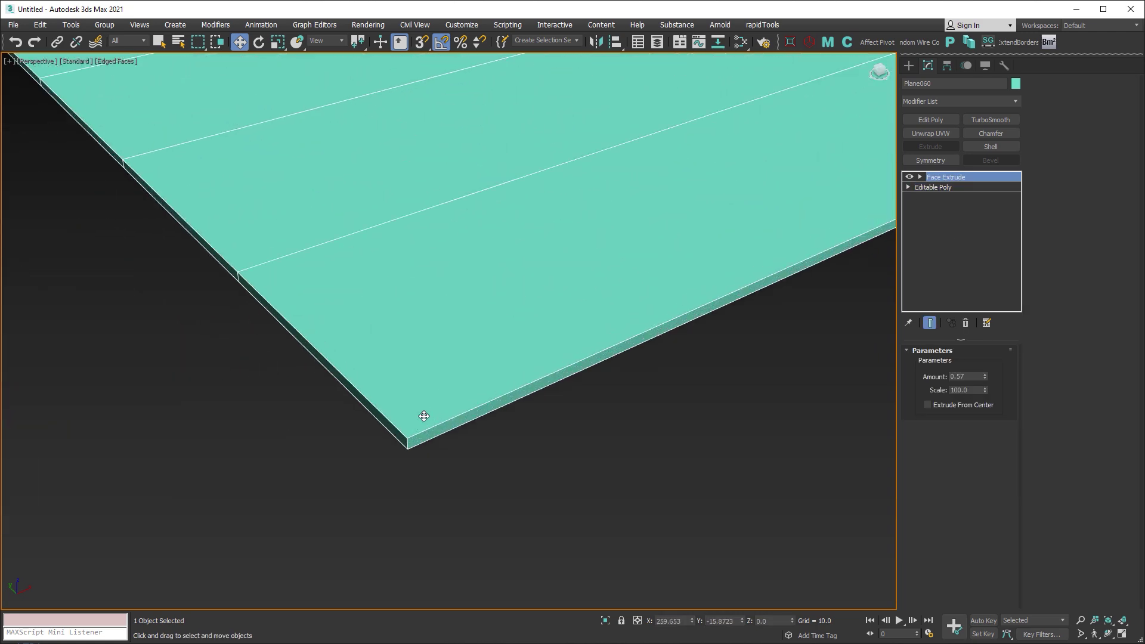
right_click(460, 302)
click(641, 434)
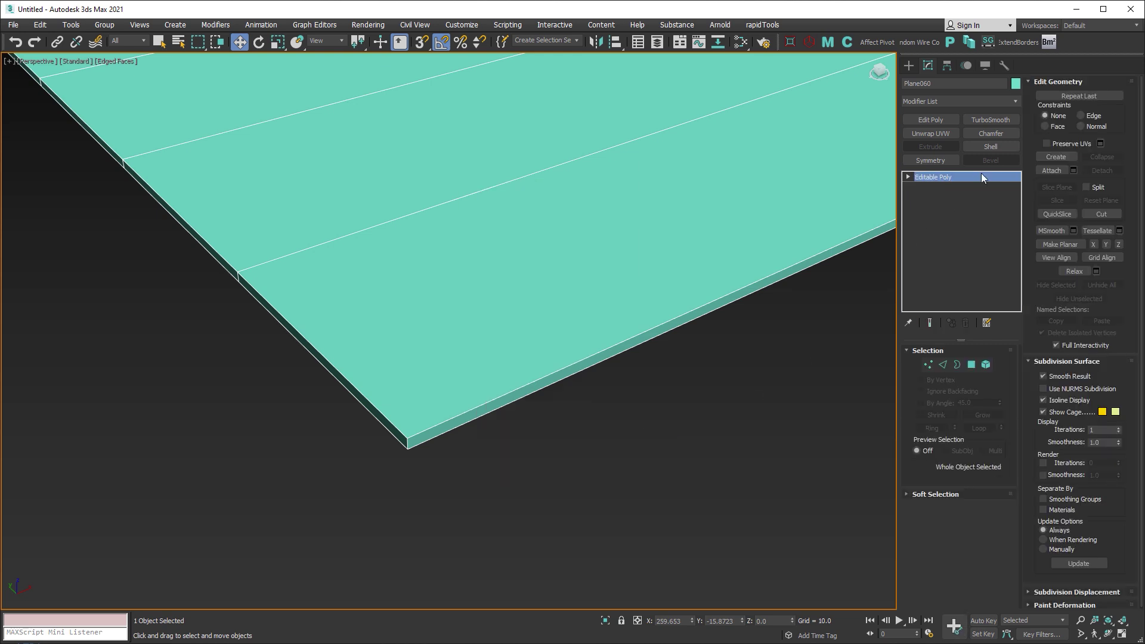
- Add a Push modifier to the plank floor and zoom in on the plank gaps
click(1016, 103)
text(pu)
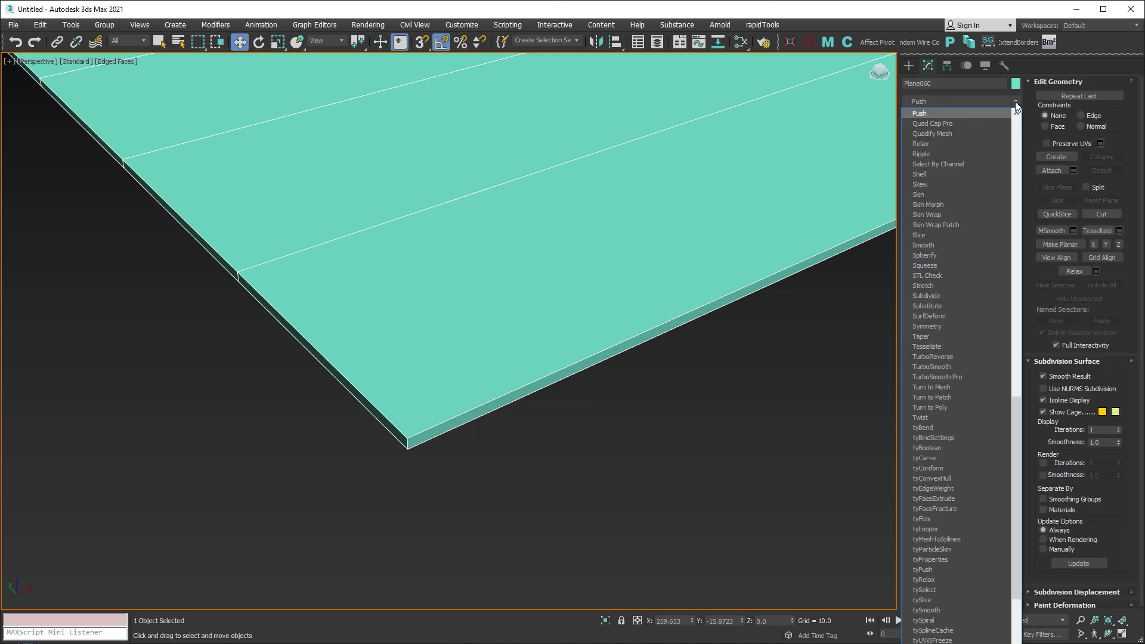
key(Return)
scroll(524, 268, up, 3)
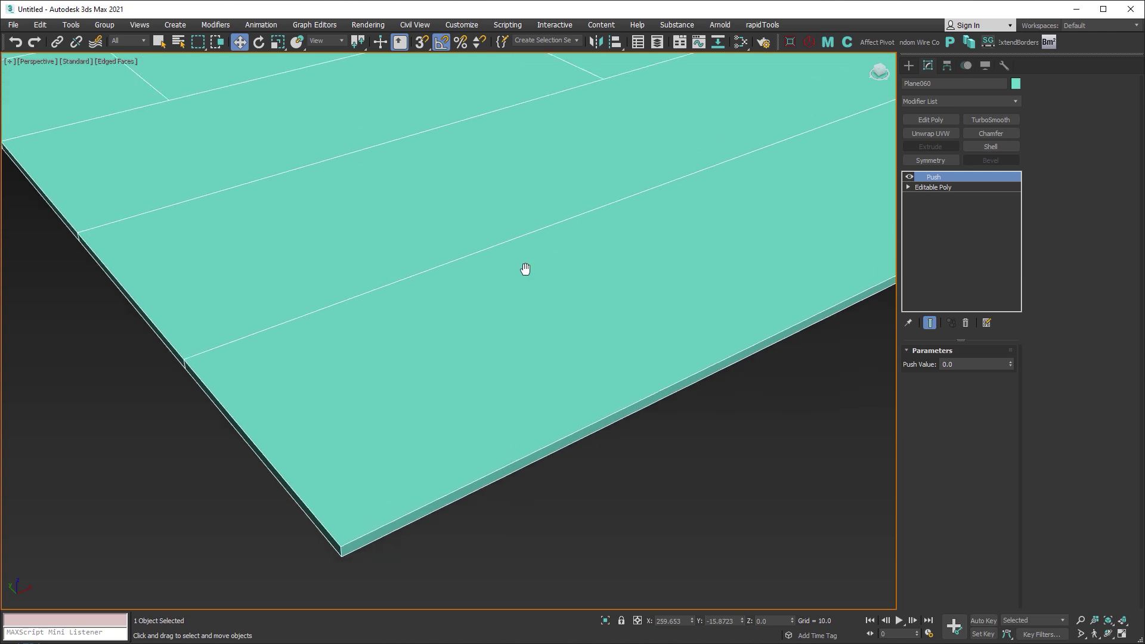
middle_drag(524, 268, 365, 396)
drag(1012, 364, 1011, 362)
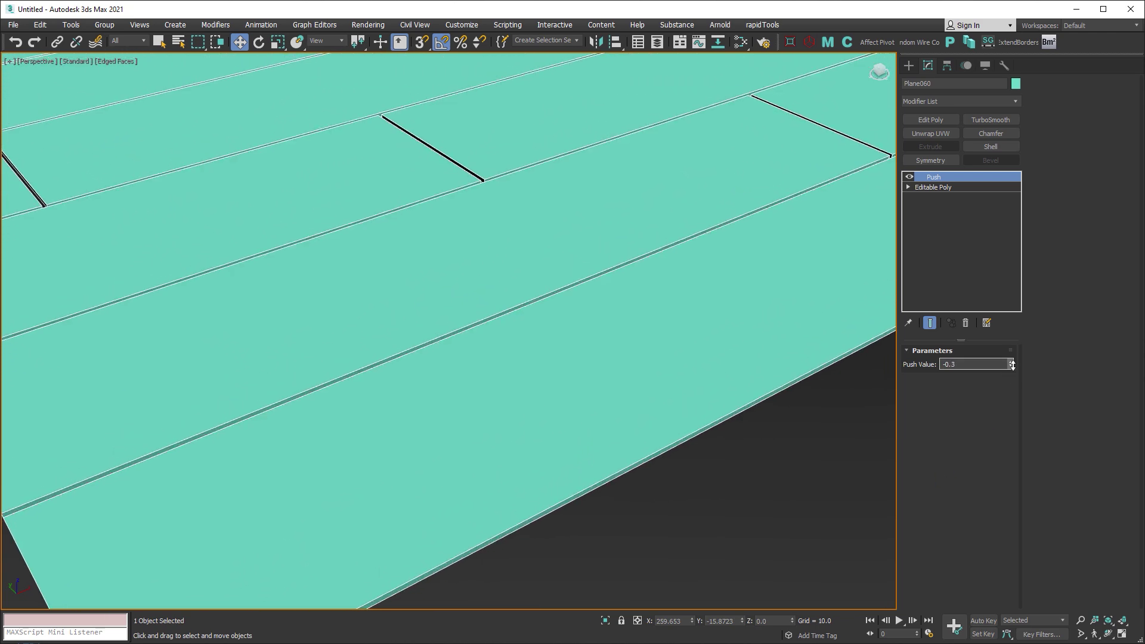
alt+middle_drag(841, 286, 554, 325)
scroll(652, 317, up, 3)
scroll(652, 319, down, 2)
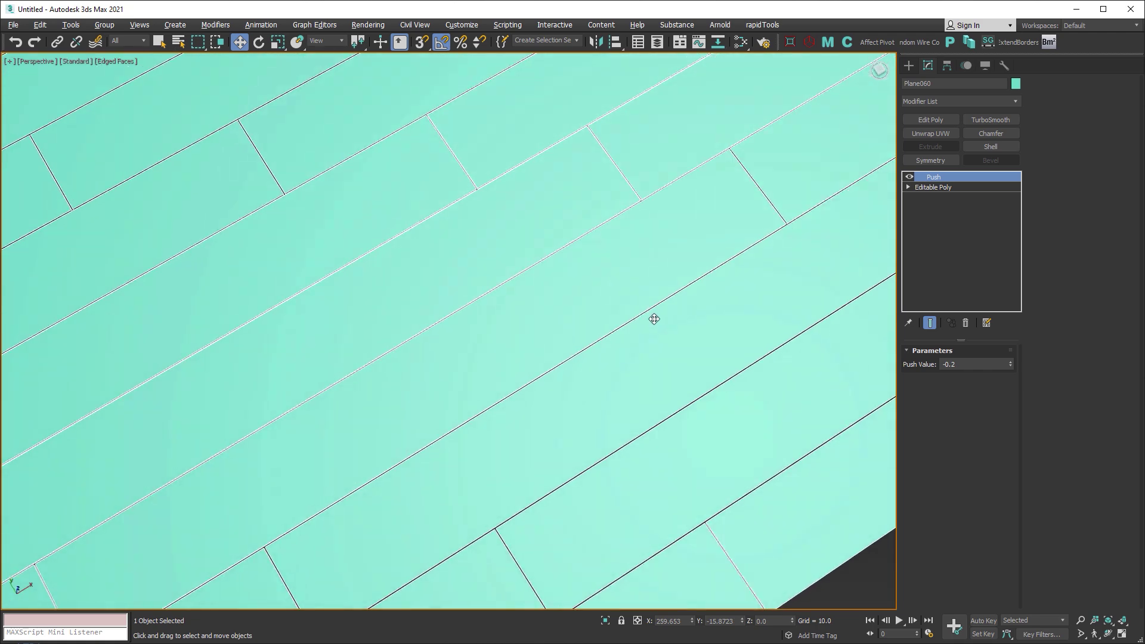
scroll(638, 340, down, 2)
scroll(595, 414, up, 4)
scroll(559, 410, up, 4)
scroll(557, 405, down, 3)
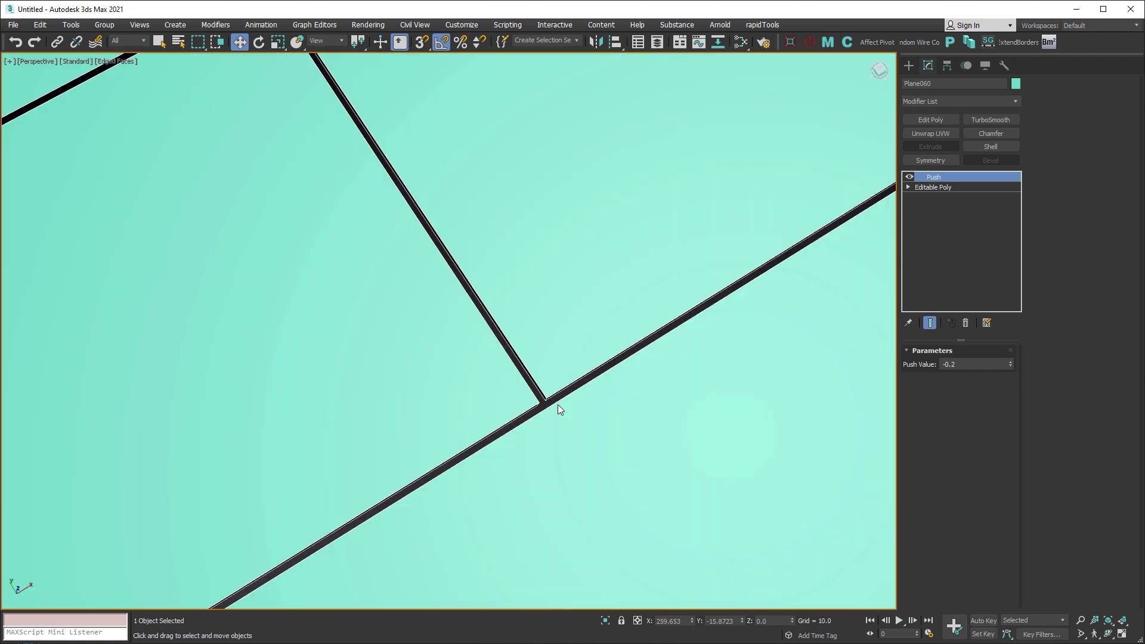
scroll(555, 405, up, 2)
- Test push values of -0.1 and -0.05 while inspecting the plank seams
click(987, 368)
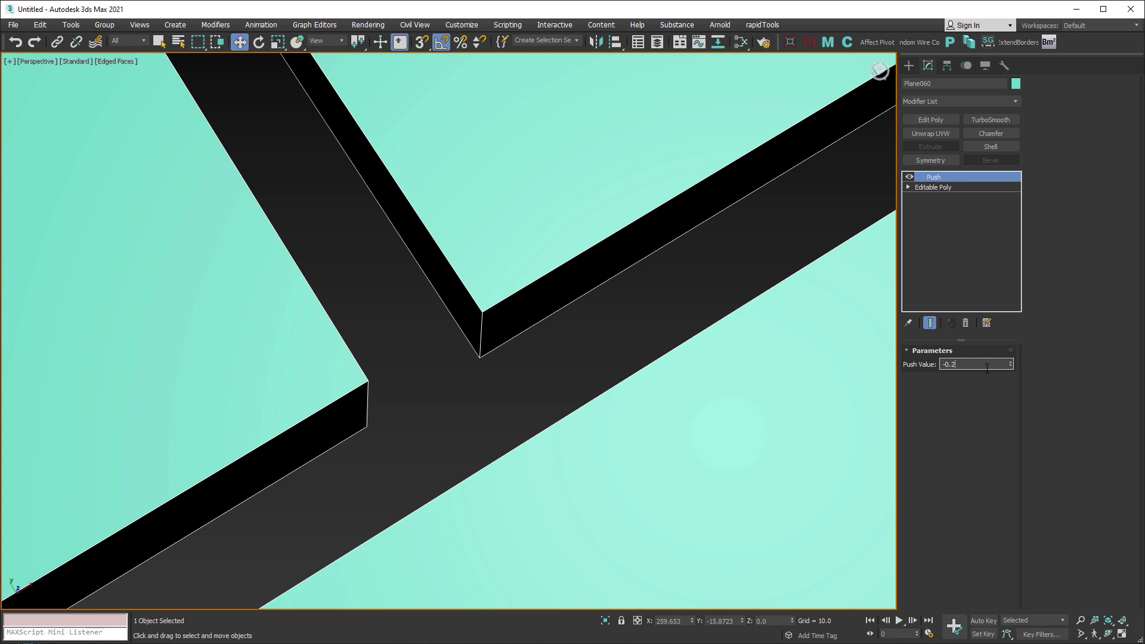
double_click(987, 368)
text(-0.1)
key(Return)
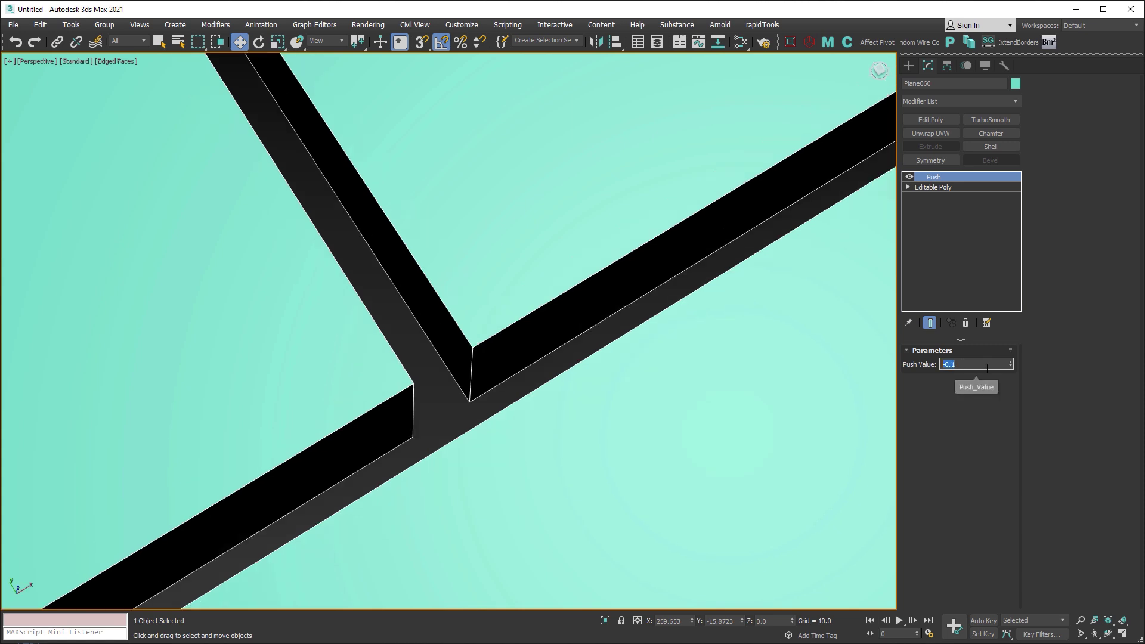
scroll(777, 484, down, 3)
middle_drag(771, 478, 558, 225)
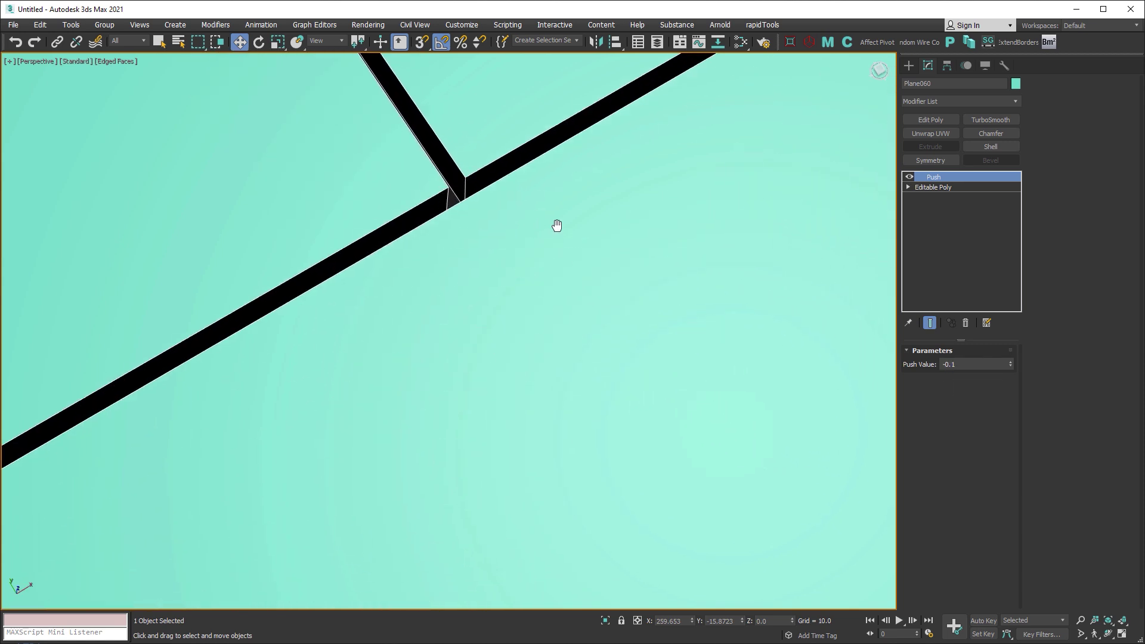
click(969, 359)
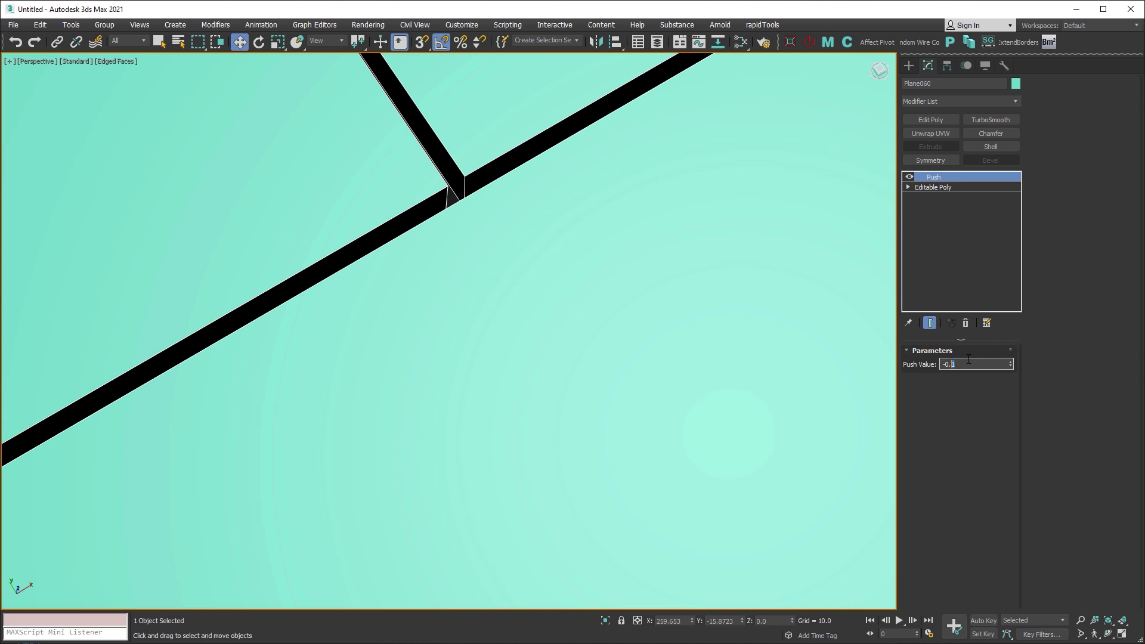
text(-0.05)
key(Return)
scroll(603, 366, up, 2)
scroll(598, 369, up, 3)
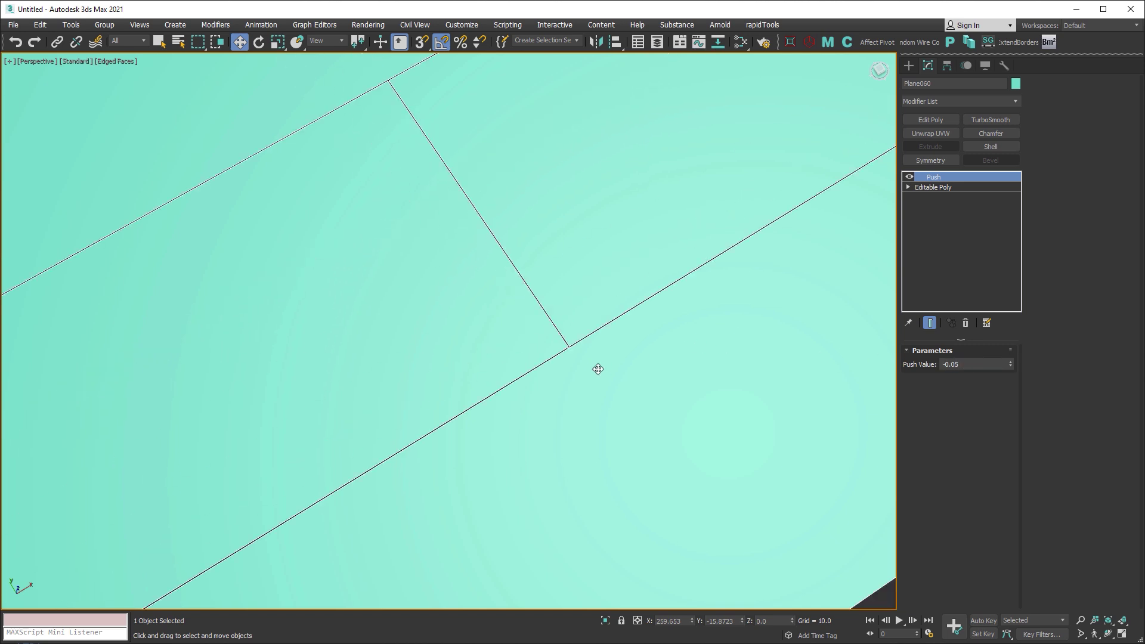
scroll(598, 370, up, 2)
- Settle on a push value of -0.005 and frame the plank floor in view
click(970, 364)
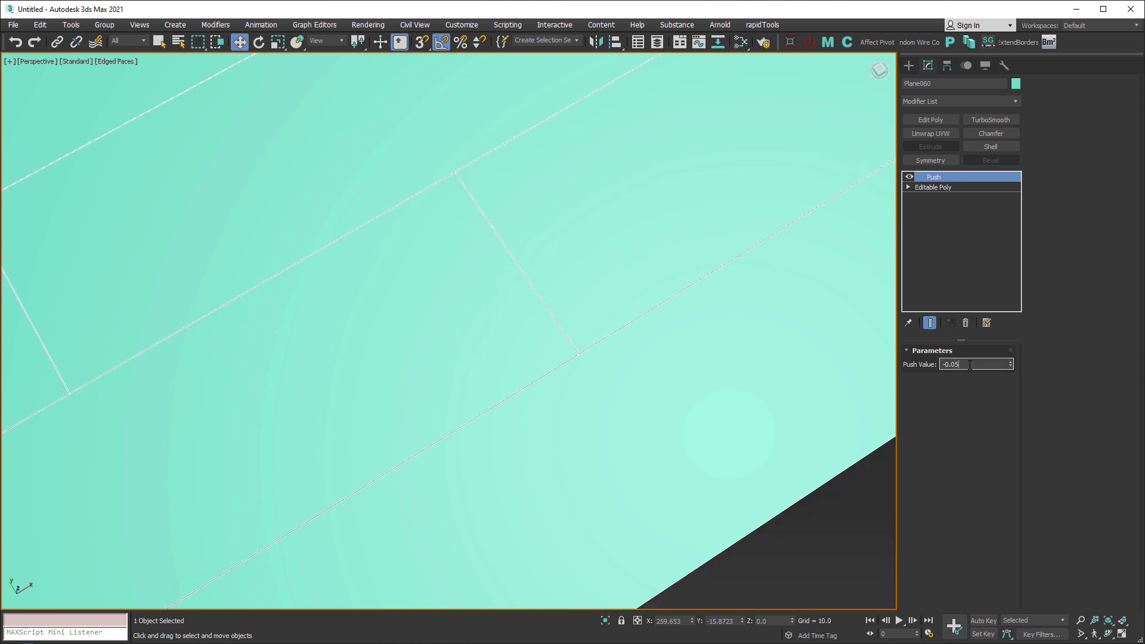
text(-0.005)
key(Return)
scroll(550, 296, down, 1)
scroll(621, 251, down, 3)
scroll(604, 248, up, 4)
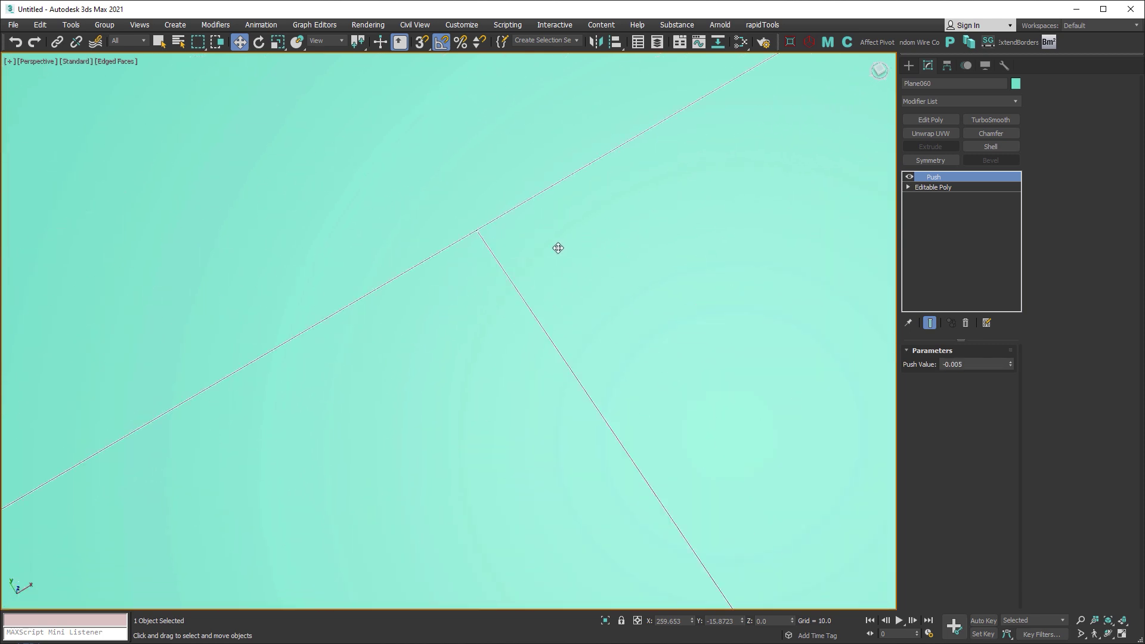
scroll(523, 243, down, 2)
scroll(524, 242, down, 2)
scroll(523, 242, down, 3)
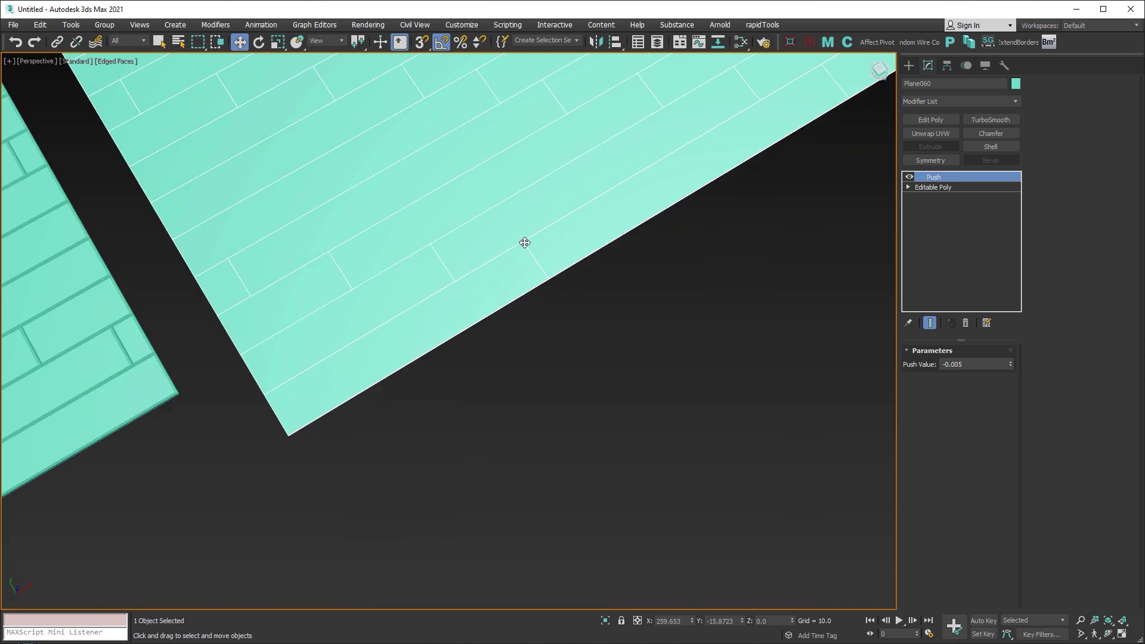
scroll(560, 238, down, 1)
scroll(573, 212, down, 2)
middle_drag(572, 212, 550, 347)
- Collapse the Push into Plane060's Editable Poly and select all 192 plank edges
right_click(550, 347)
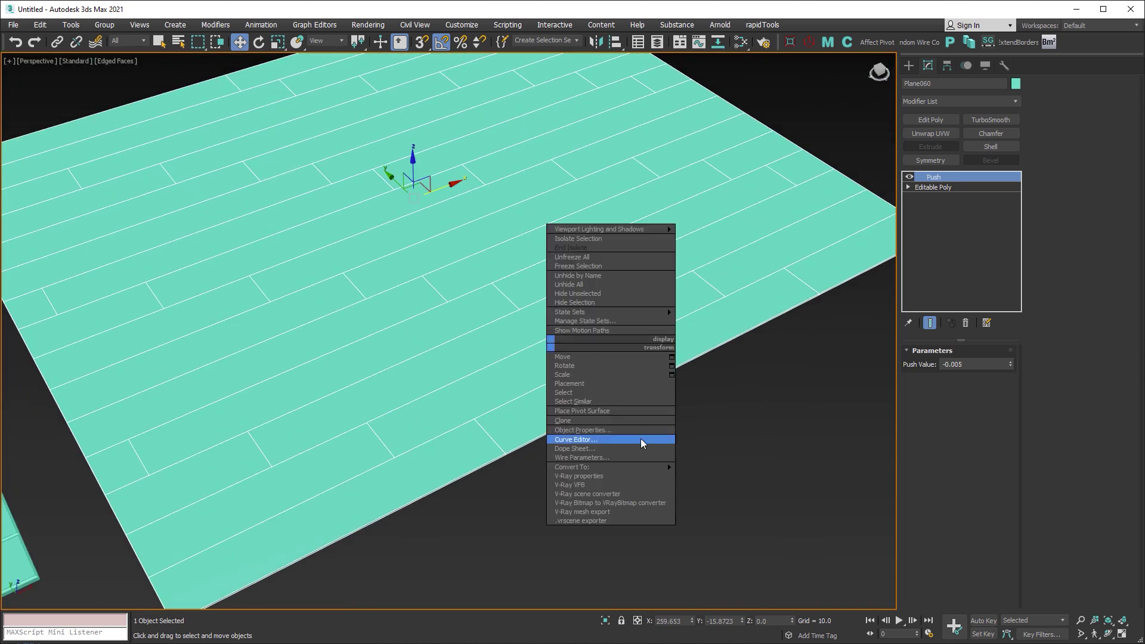
click(719, 471)
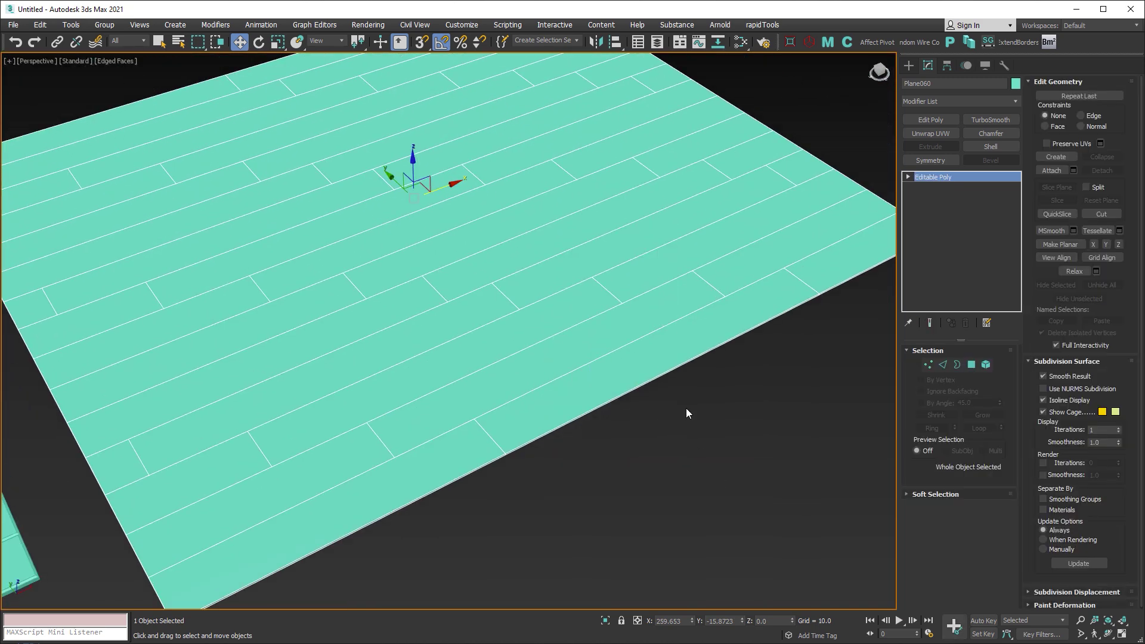
click(970, 365)
click(943, 365)
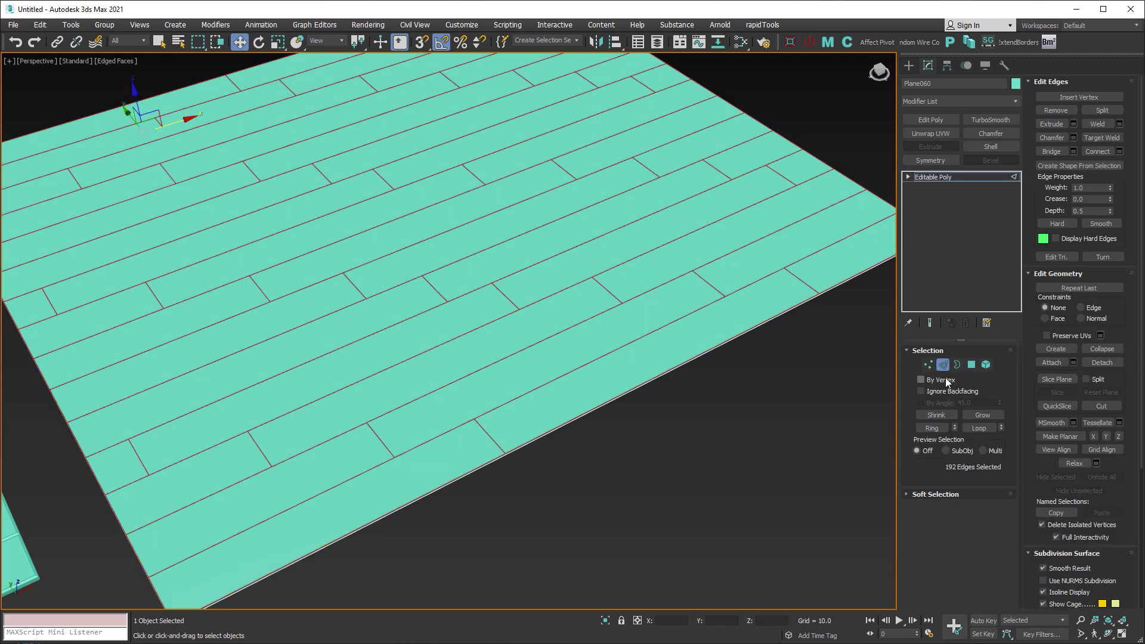
click(943, 365)
- Chamfer the plank edges with 2 segments and a 0.05 amount, then deselect the floor
click(985, 134)
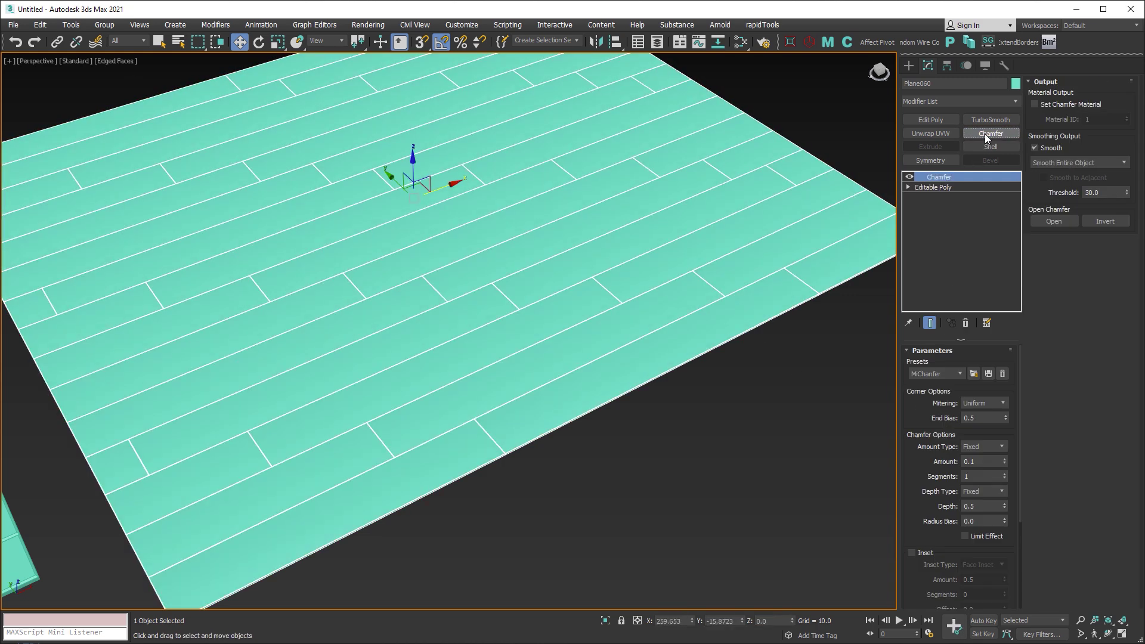
scroll(475, 411, up, 5)
scroll(473, 410, up, 5)
scroll(473, 410, up, 5)
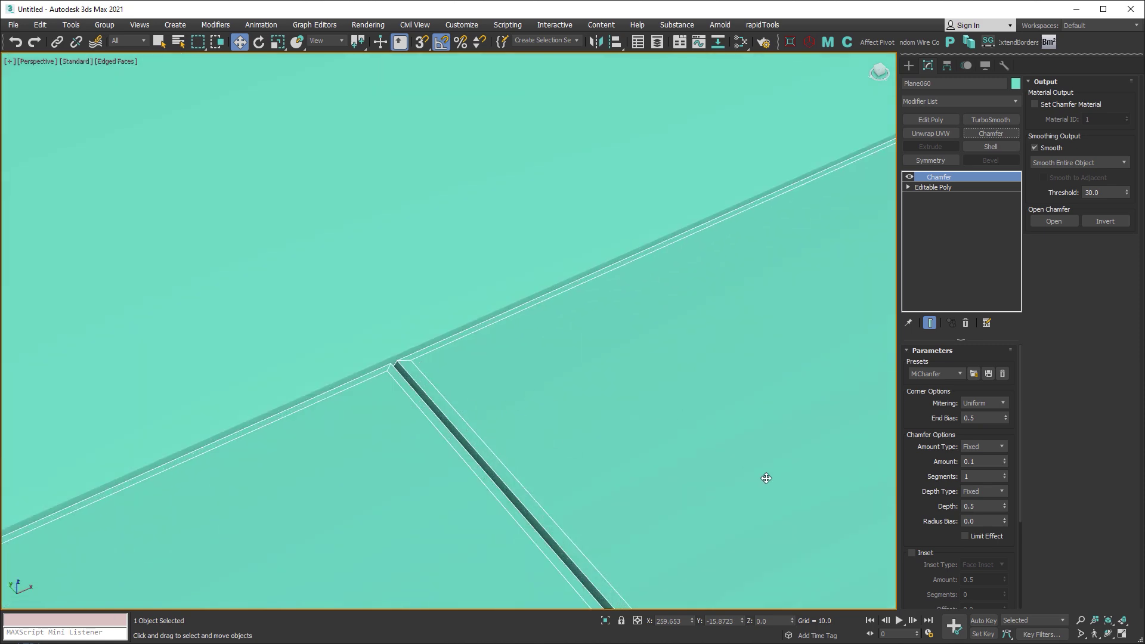
click(1005, 475)
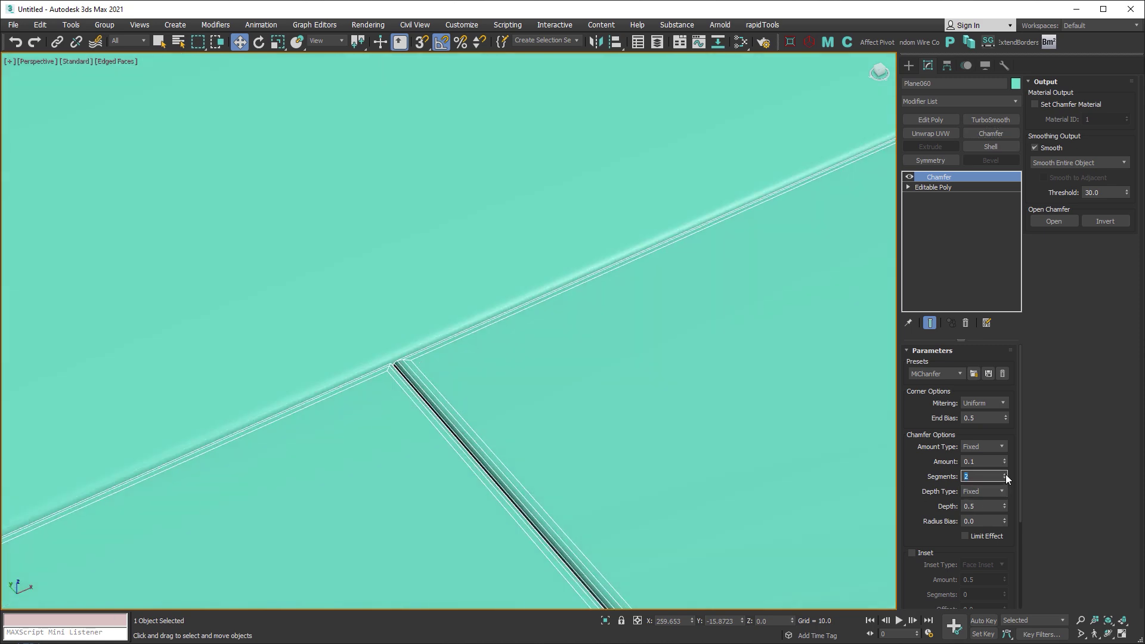
click(988, 463)
text(05)
key(Return)
scroll(595, 384, down, 2)
scroll(448, 391, down, 5)
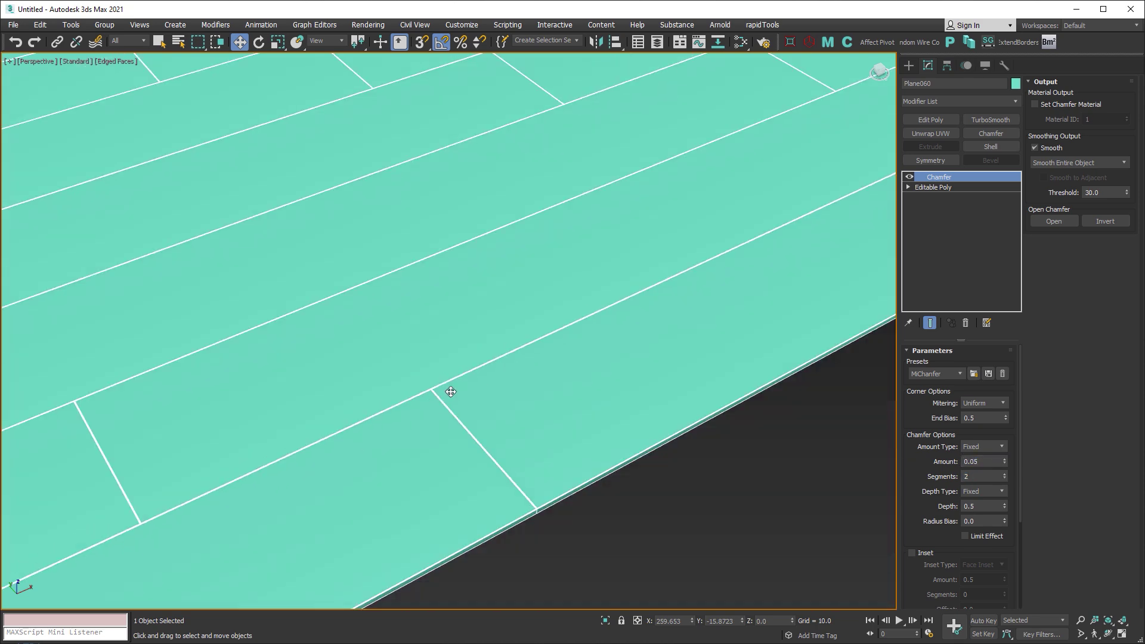
scroll(451, 392, down, 3)
click(500, 453)
- Delete the old Rectangle001 floor, leaving only the new plank floor
key(F4)
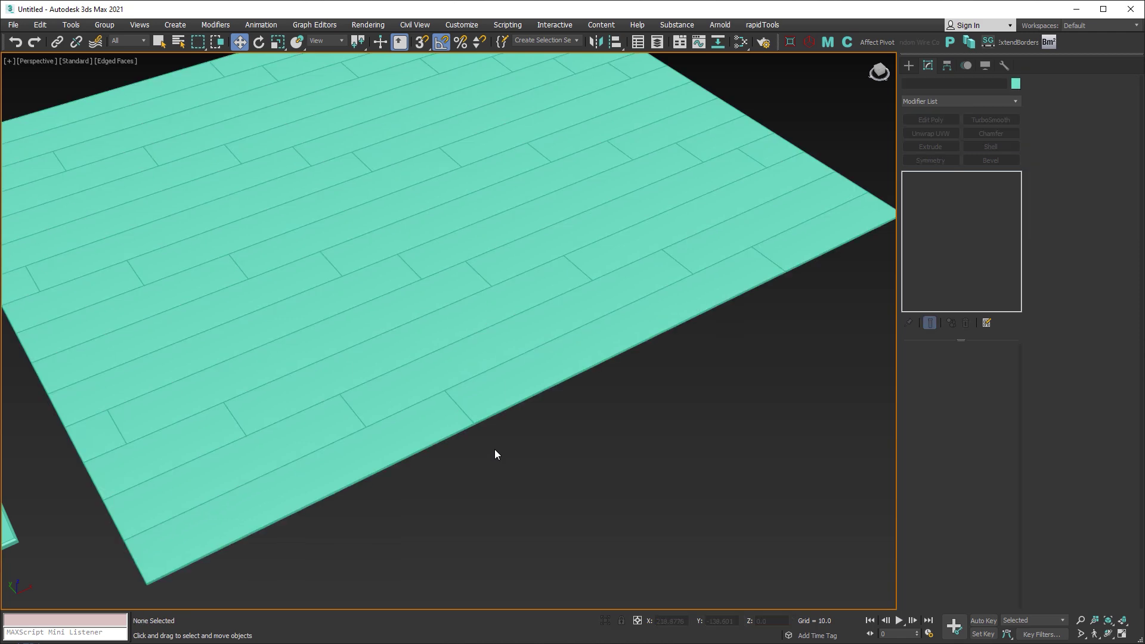
mouse_move(445, 372)
alt+middle_down()
mouse_move(581, 340)
mouse_move(565, 373)
mouse_move(555, 309)
alt+middle_up()
scroll(541, 351, down, 3)
mouse_move(541, 351)
alt+middle_down()
mouse_move(537, 366)
mouse_move(549, 327)
mouse_move(478, 299)
alt+middle_up()
scroll(478, 298, up, 3)
click(173, 395)
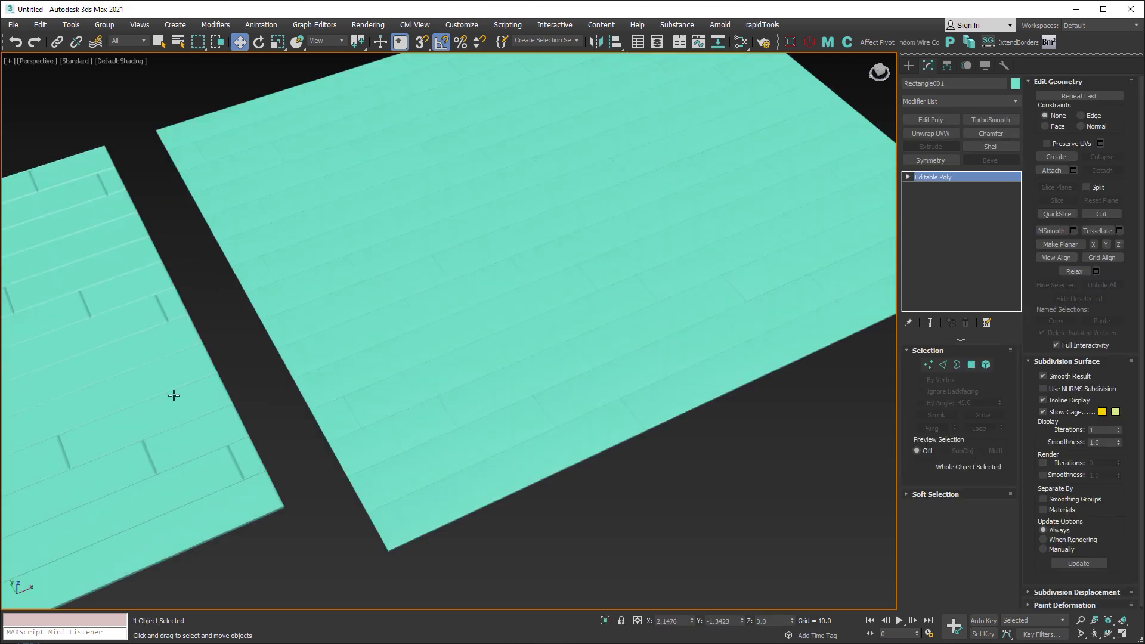
key(Delete)
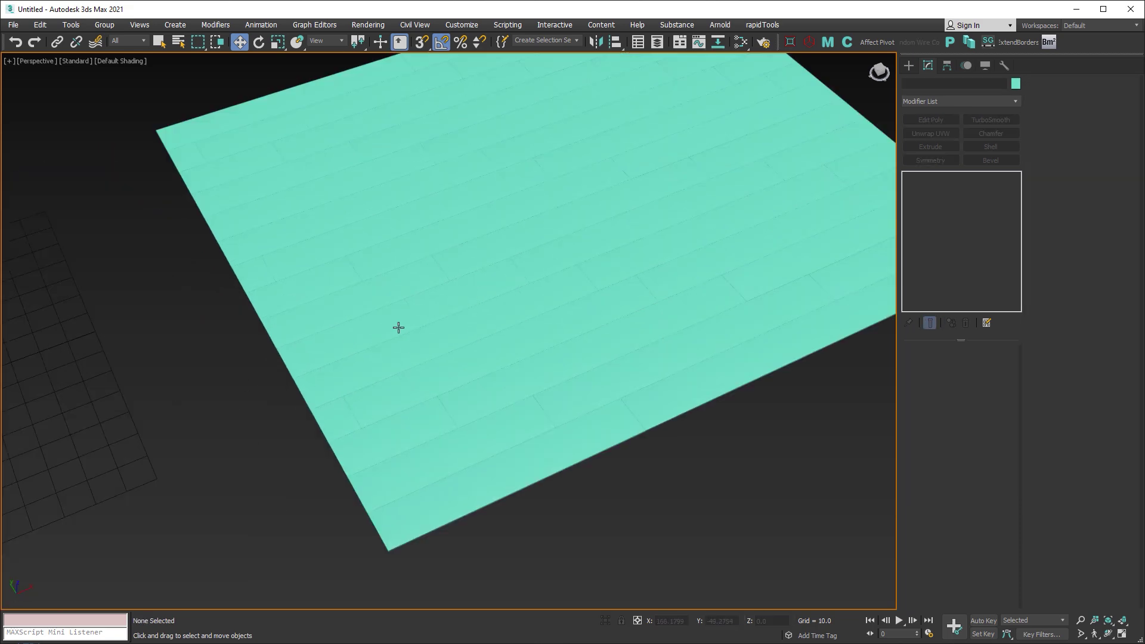
- Select Plane060 and move it to the origin by zeroing its X and Y position
click(465, 304)
key(F4)
right_click(694, 624)
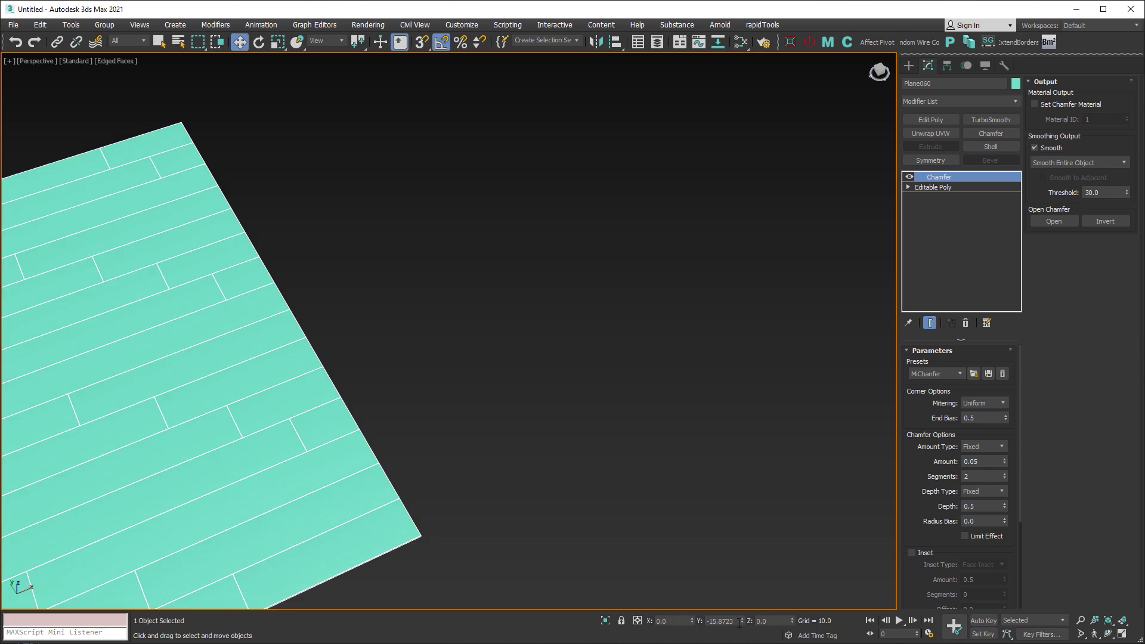
right_click(742, 621)
scroll(627, 362, down, 2)
scroll(746, 338, down, 2)
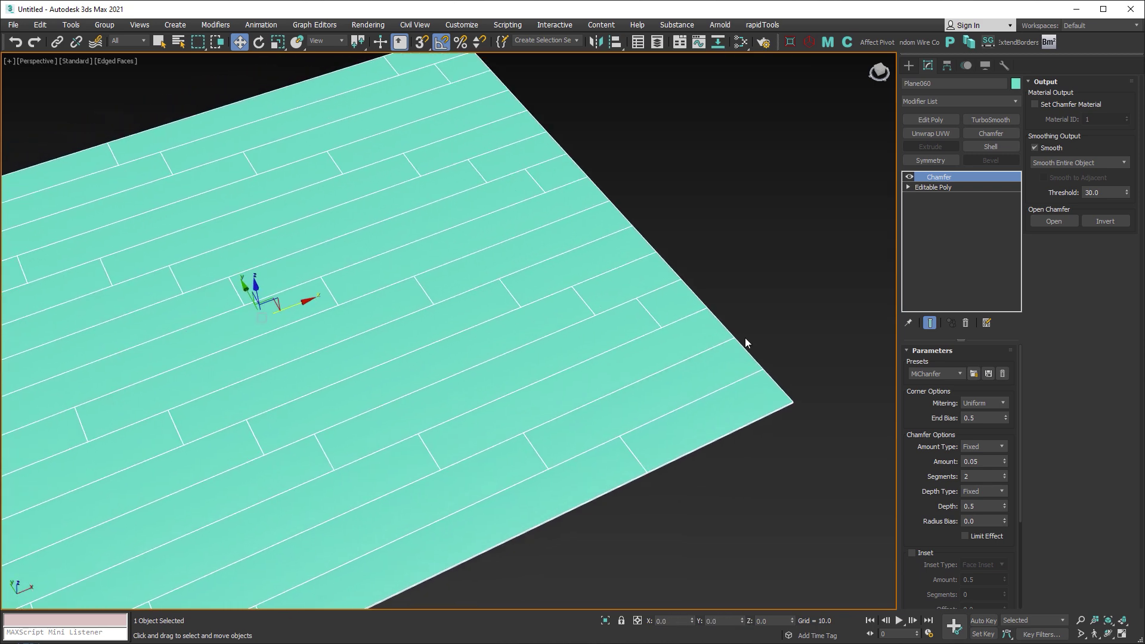
scroll(626, 341, down, 2)
right_click(580, 317)
mouse_move(596, 434)
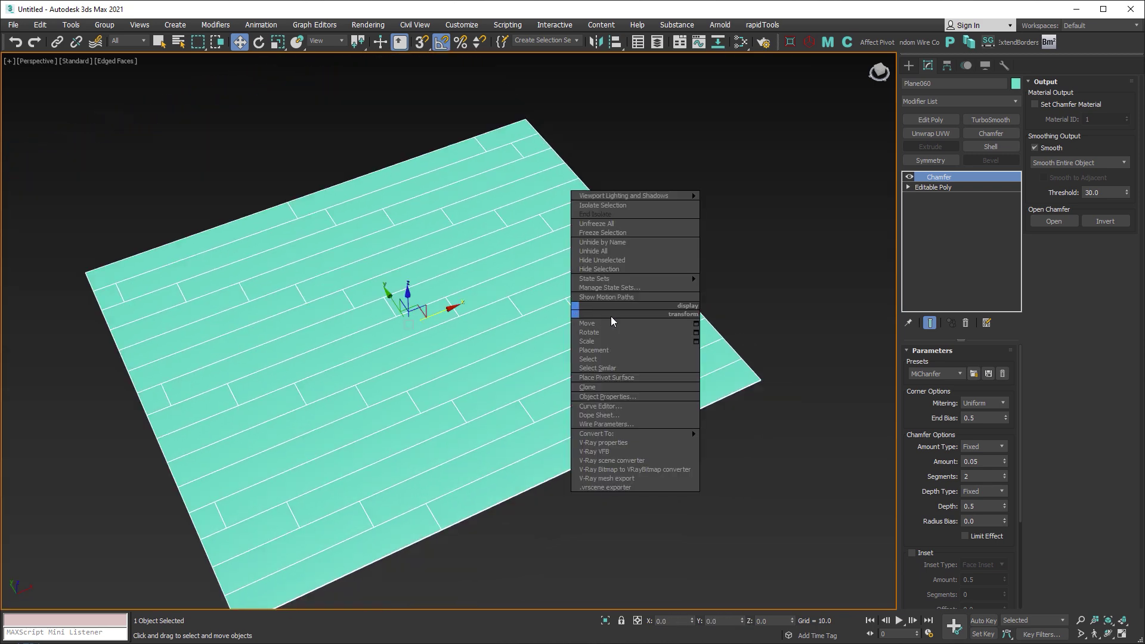
- Collapse the chamfer into the mesh and create a new VRayMtl, Material #25, in Slate
click(766, 445)
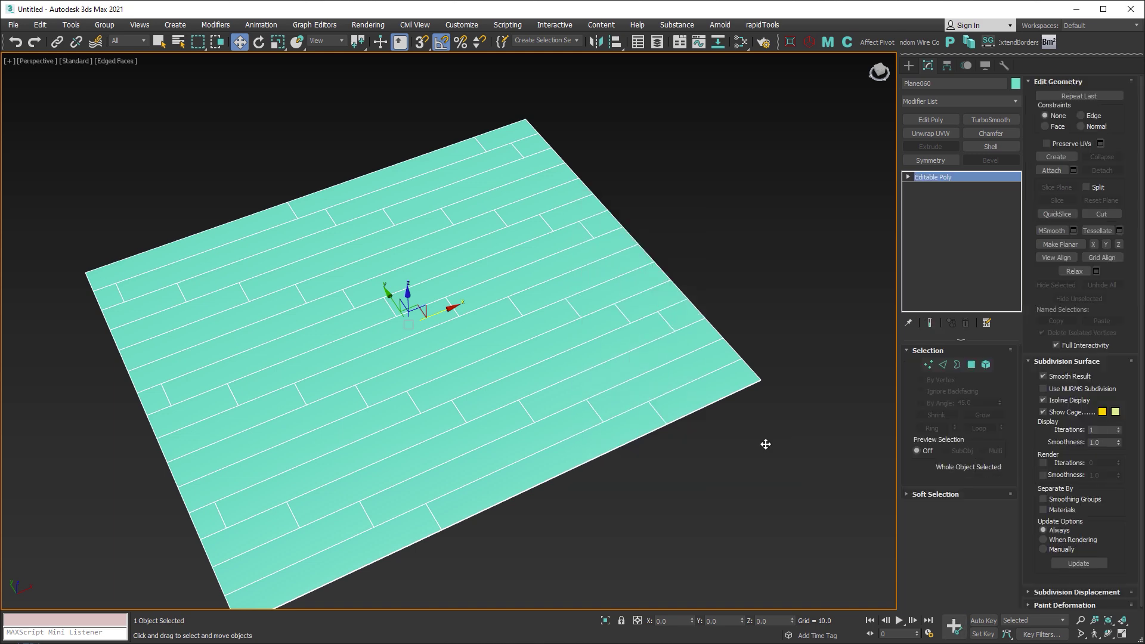
click(740, 40)
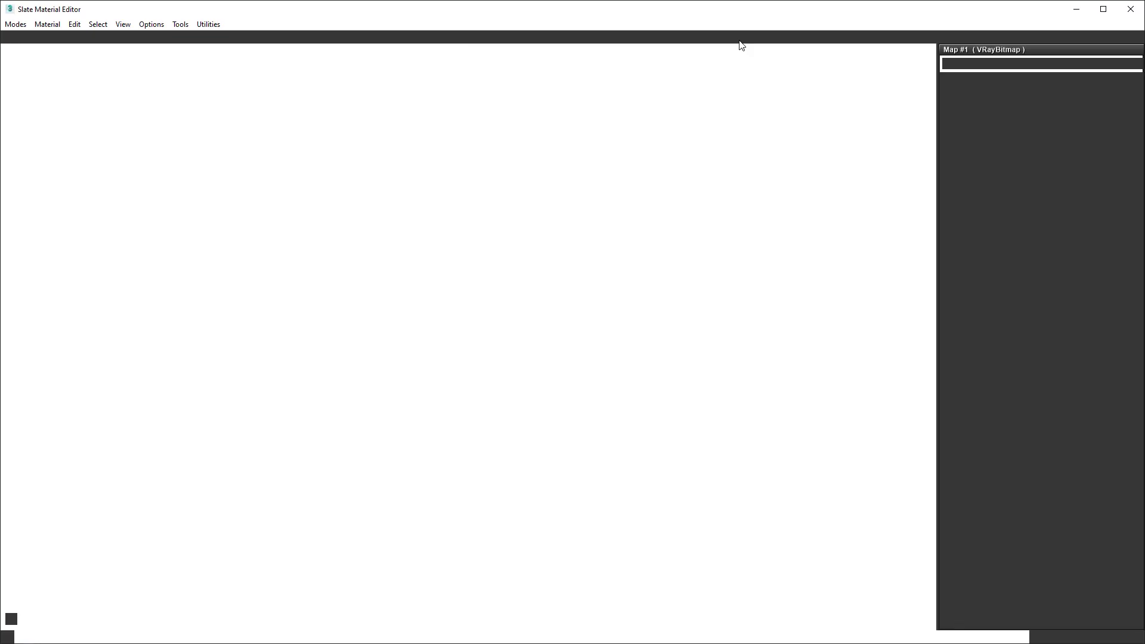
right_click(393, 337)
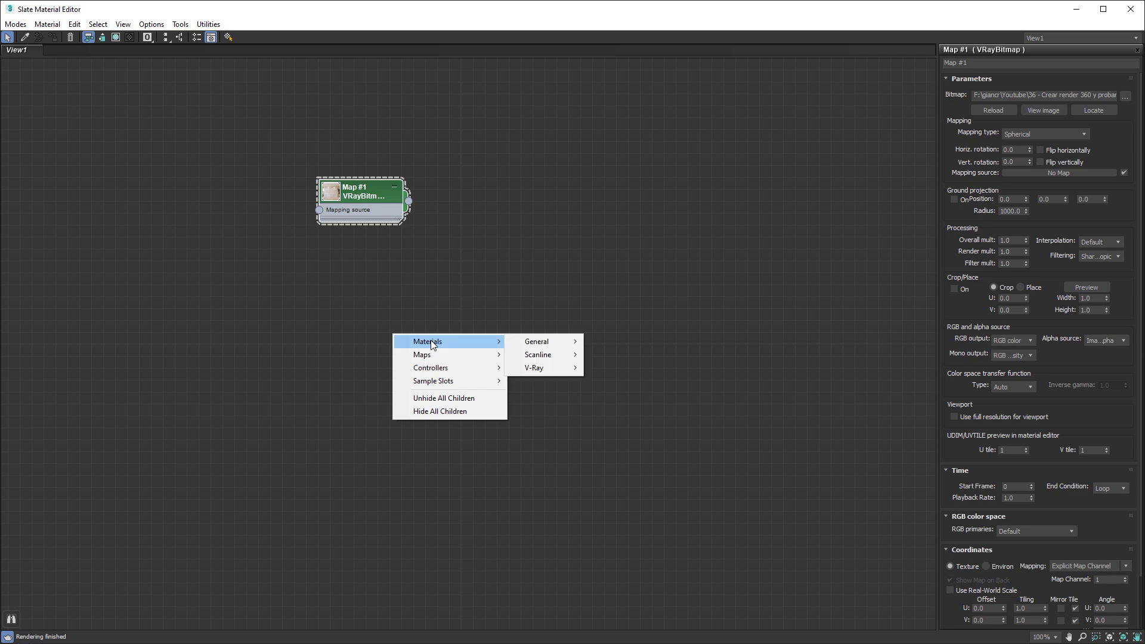
mouse_move(535, 367)
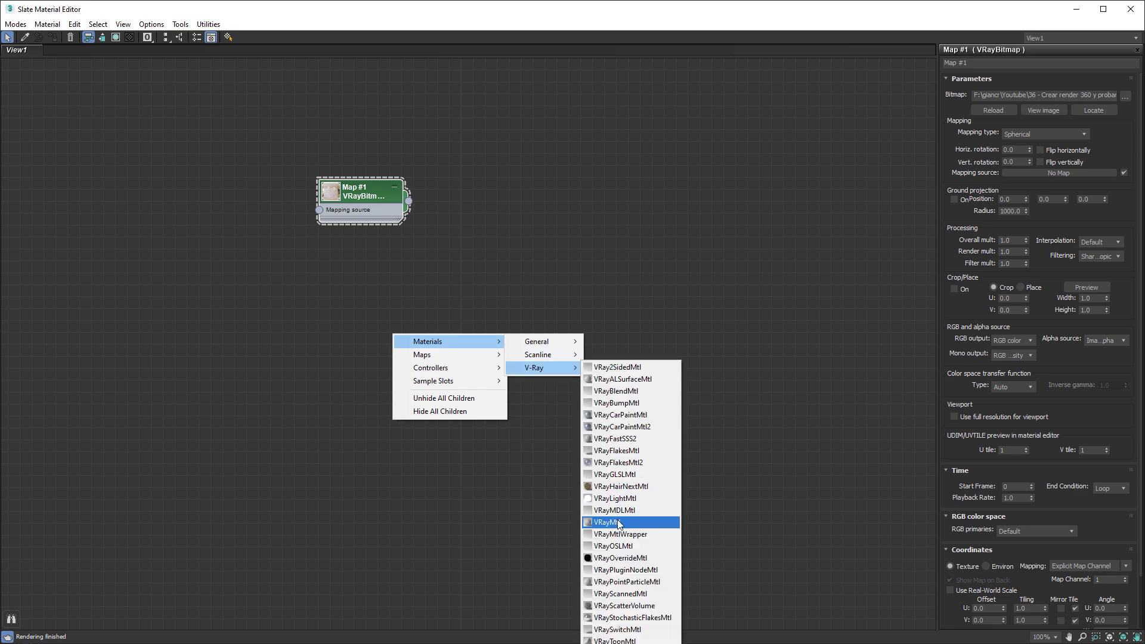
click(617, 521)
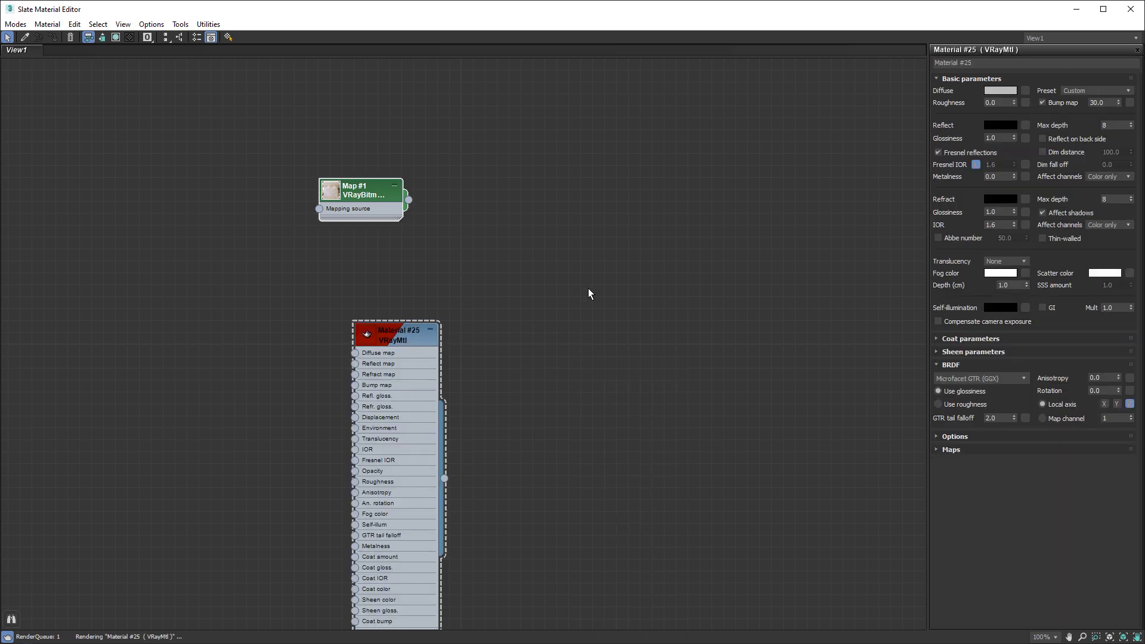
drag(405, 335, 549, 287)
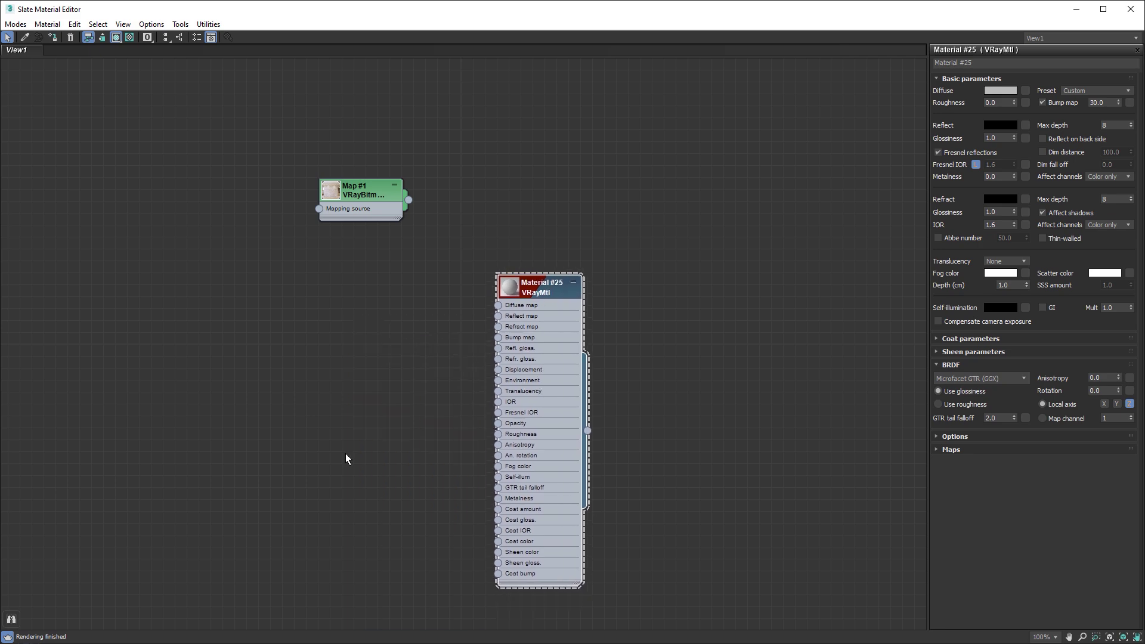
- Drag Wood-1 D.png into Slate as Material #25's diffuse map
click(278, 640)
click(248, 203)
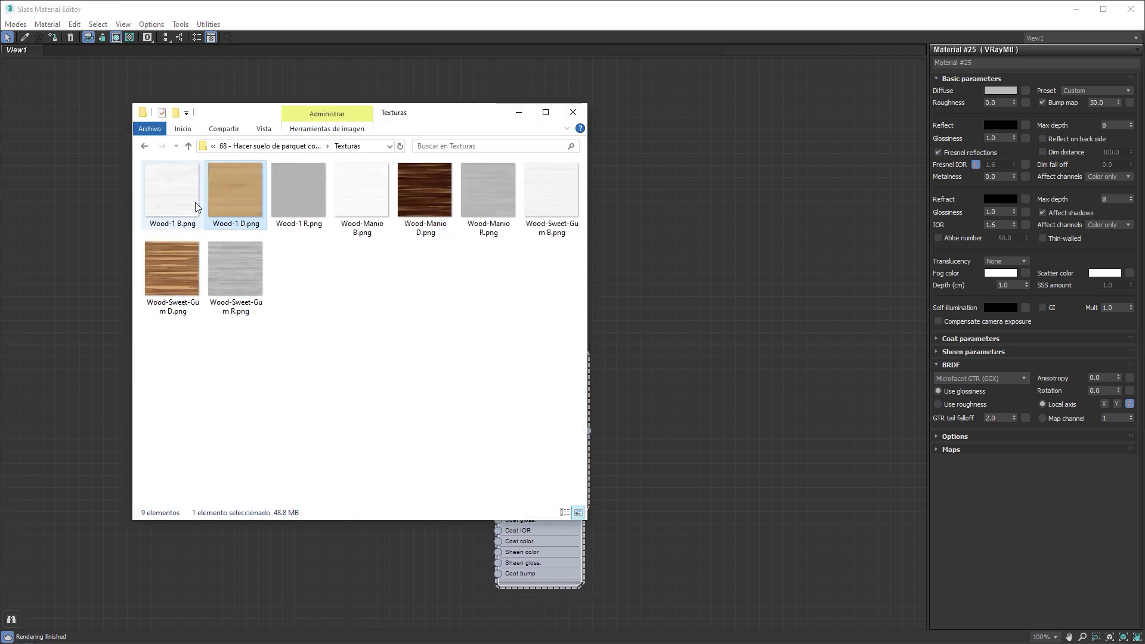
mouse_move(238, 198)
mouse_down()
mouse_move(433, 582)
mouse_move(372, 302)
mouse_move(499, 305)
mouse_up()
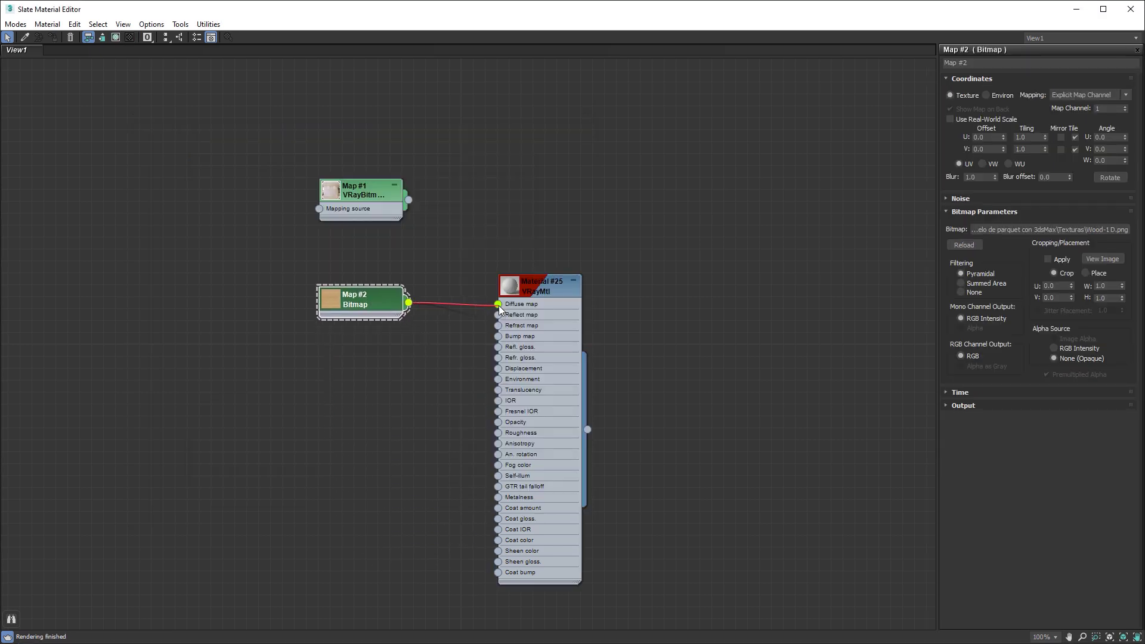
- Bring Wood-1 B.png and Wood-1 R.png into Slate and set Material #25's reflection colour to white
click(149, 630)
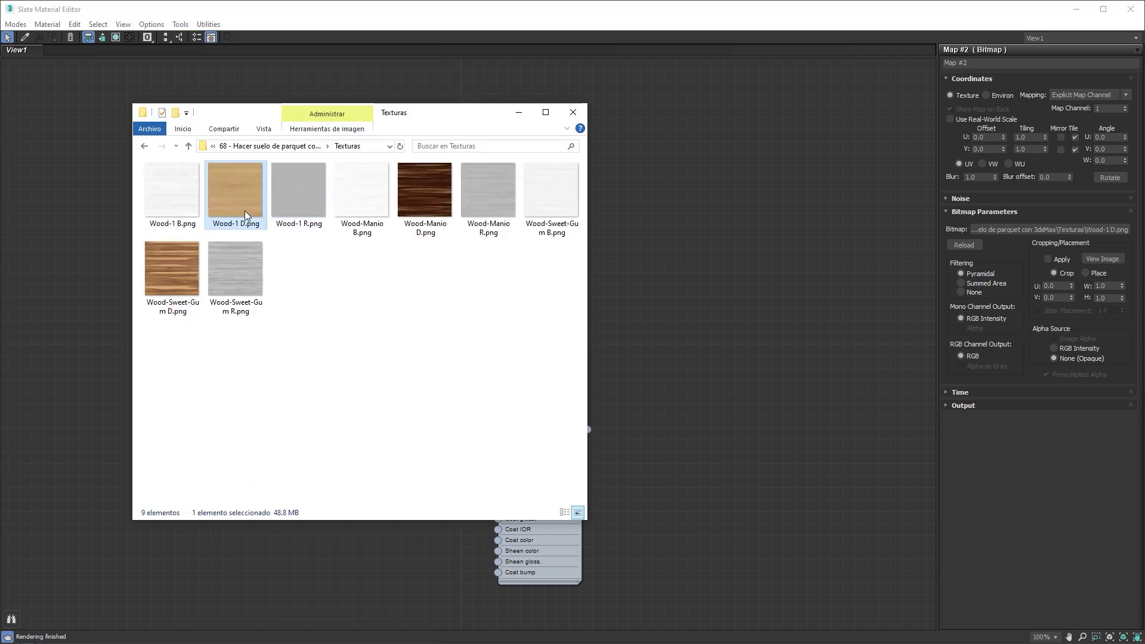
drag(188, 200, 327, 589)
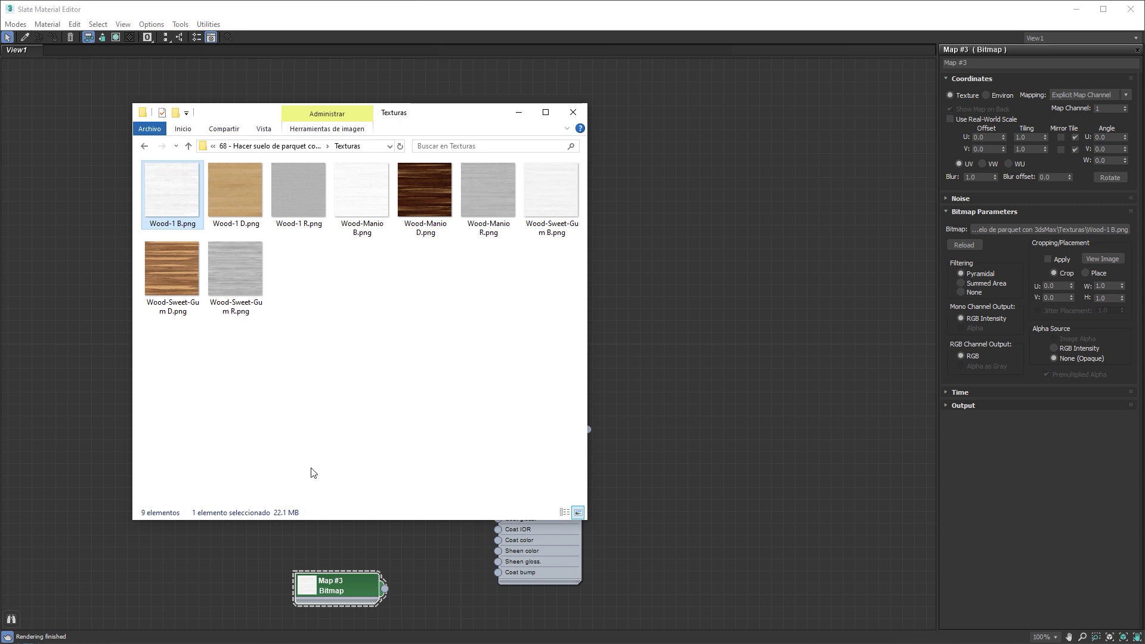
mouse_move(303, 203)
mouse_down()
mouse_move(428, 570)
mouse_move(360, 379)
mouse_up()
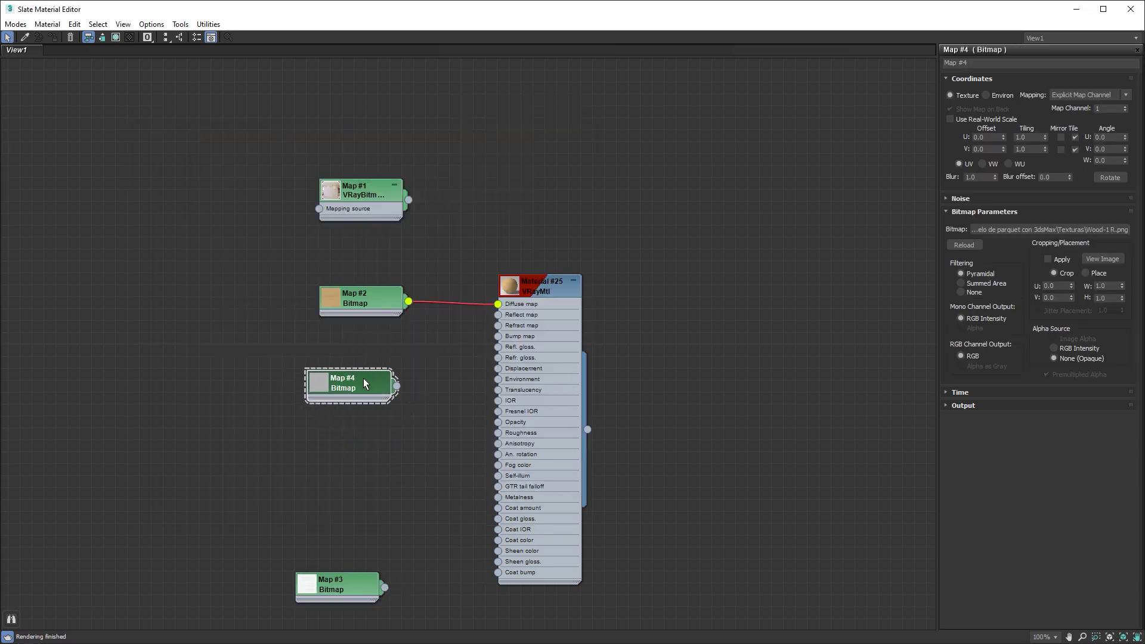
click(538, 293)
click(1000, 125)
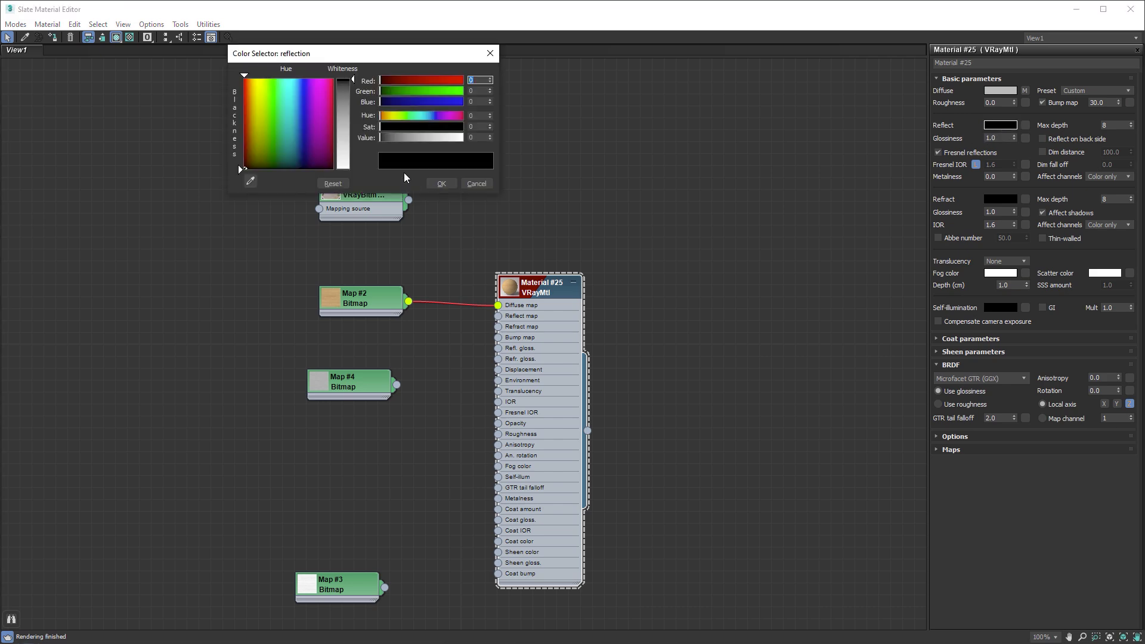
click(352, 169)
click(441, 184)
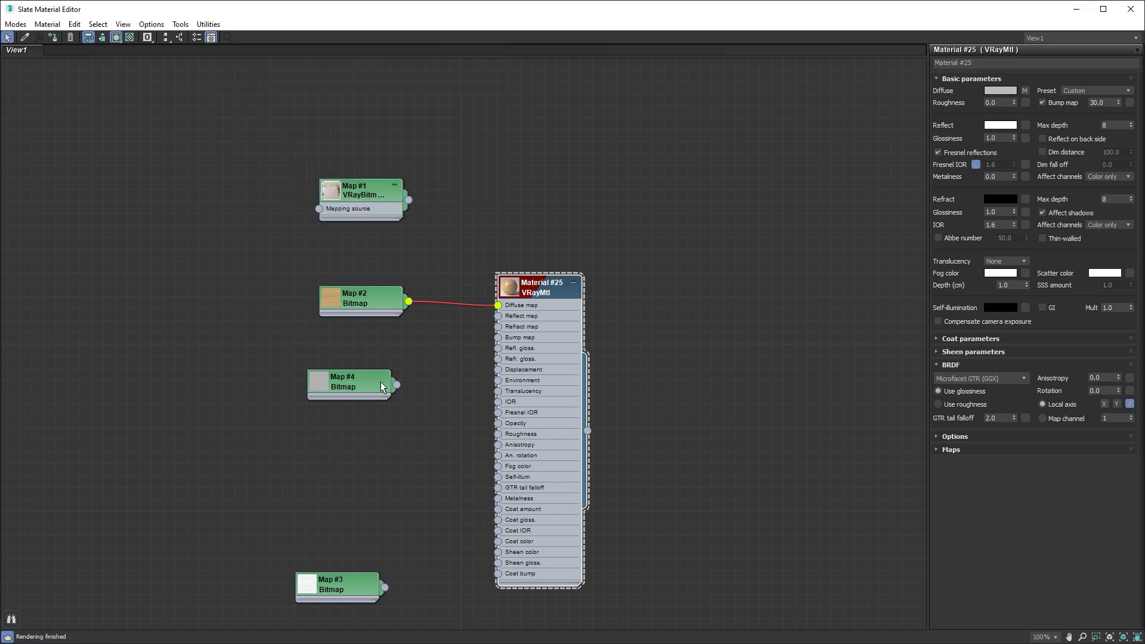
- Wire Wood-1 R into reflection glossiness and Wood-1 B into bump at 0.3, then close Slate
drag(397, 386, 1027, 142)
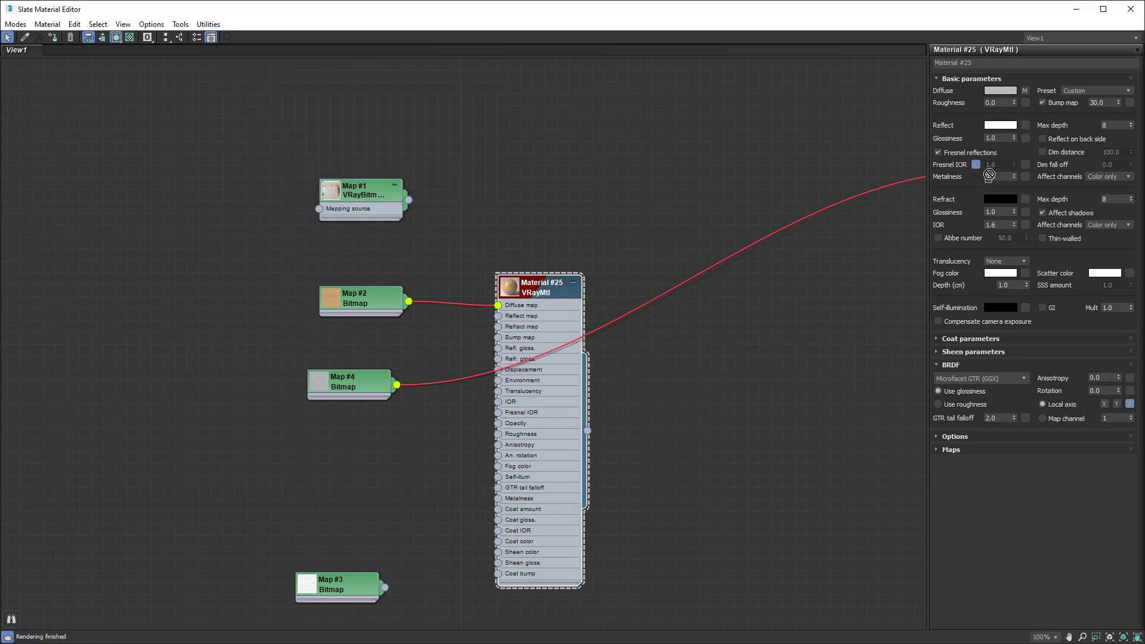
click(569, 378)
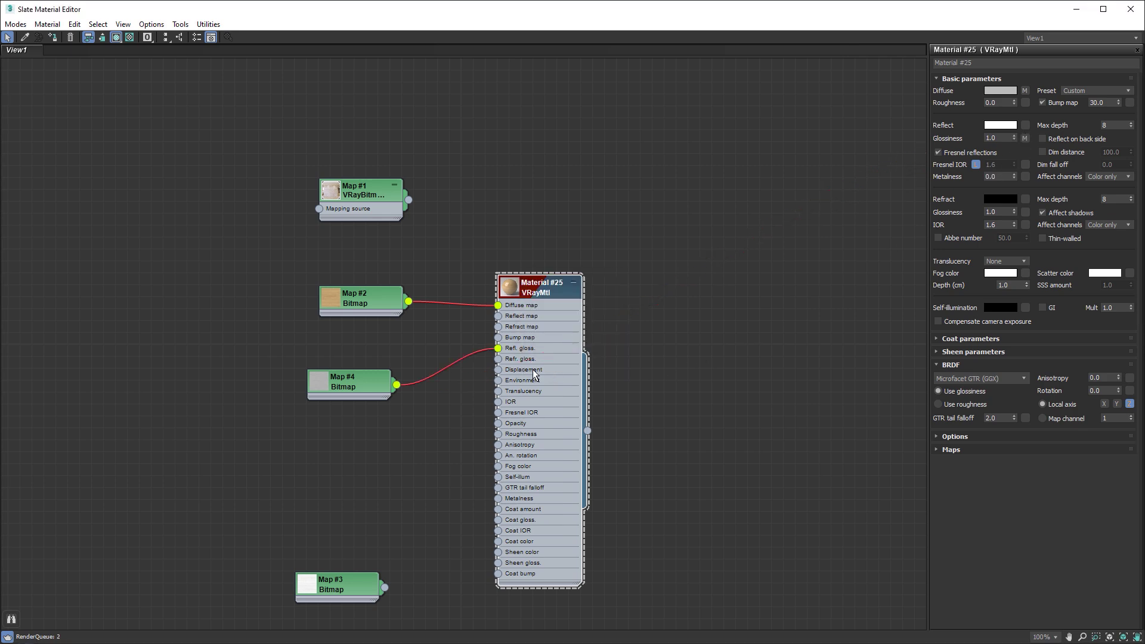
drag(352, 382, 351, 442)
mouse_move(370, 574)
mouse_down()
mouse_move(382, 371)
mouse_move(498, 337)
mouse_up()
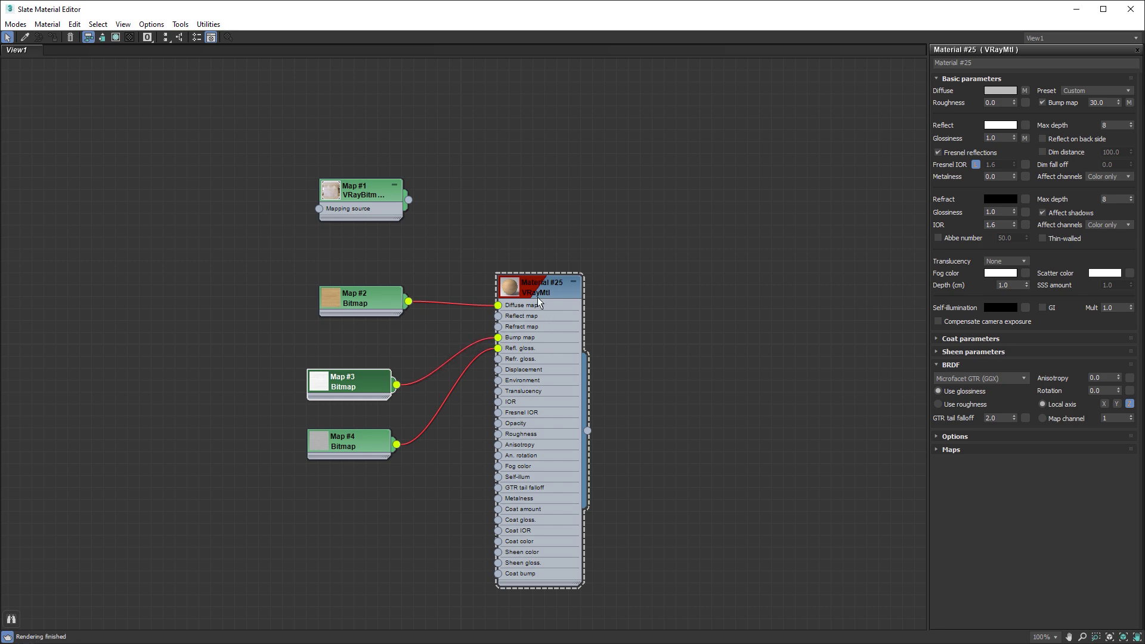
click(933, 453)
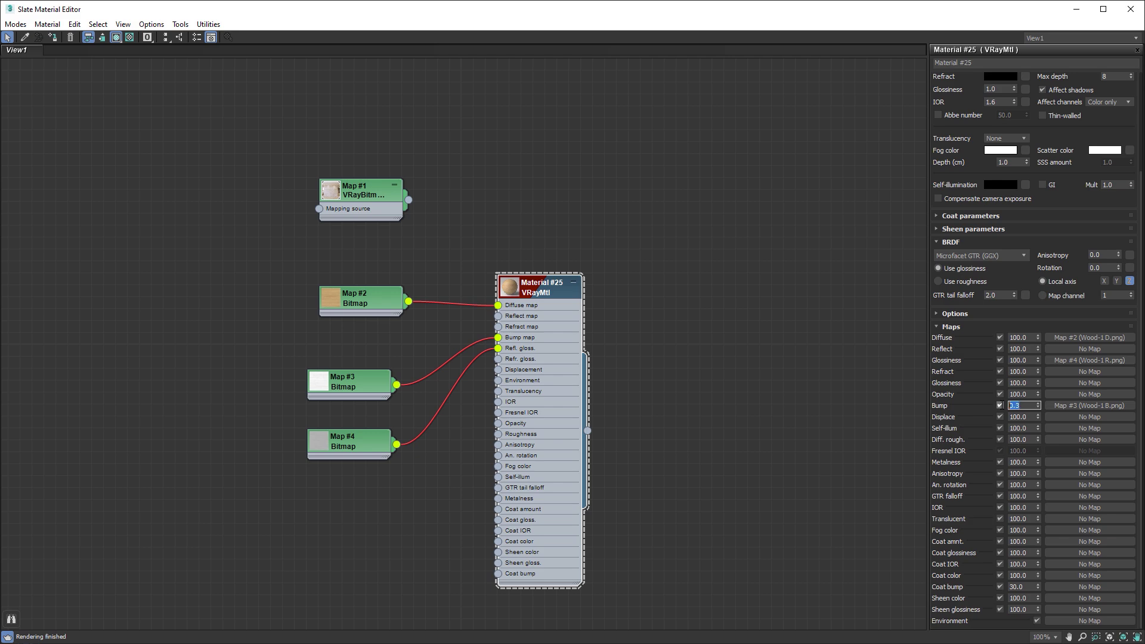
double_click(538, 292)
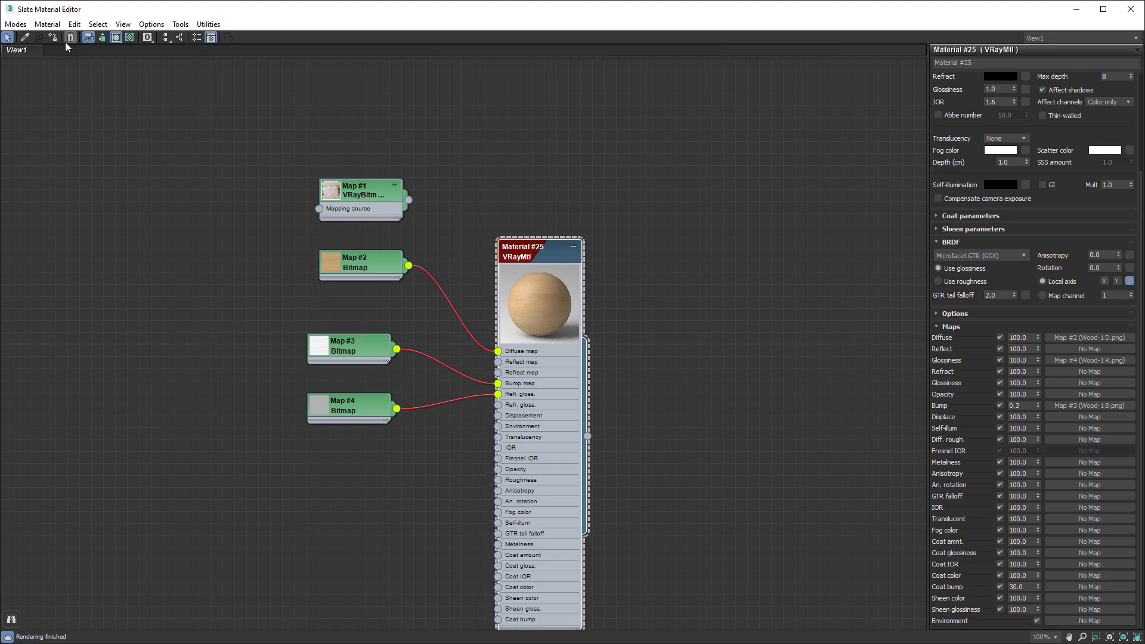
click(1130, 9)
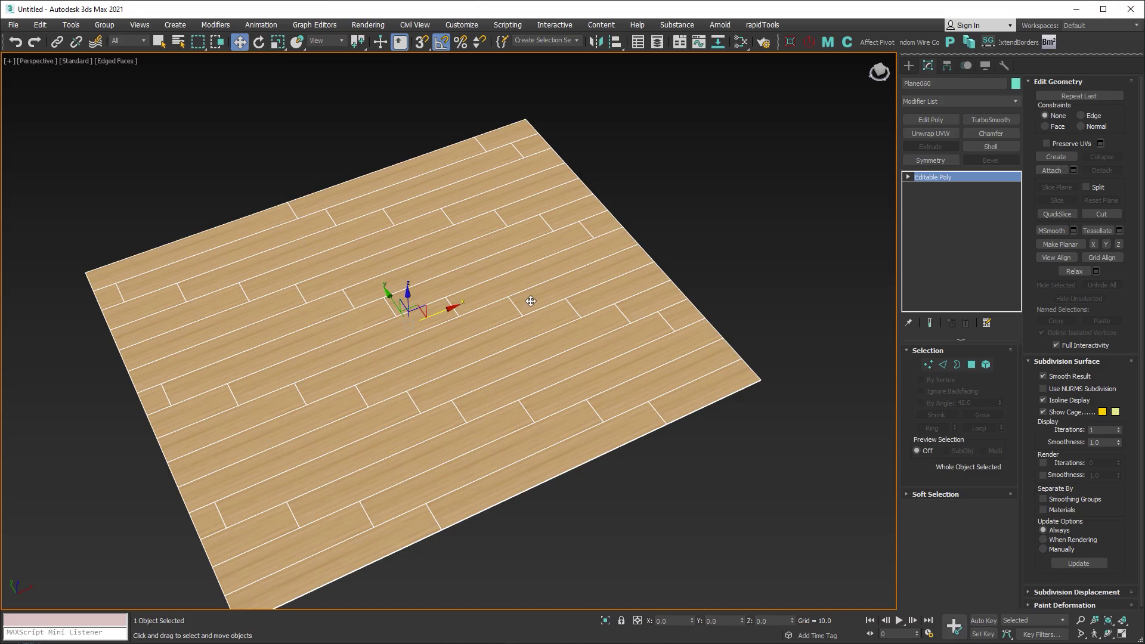
- Switch to Default Shading and frame the whole floor plane in a top-down view
key(F4)
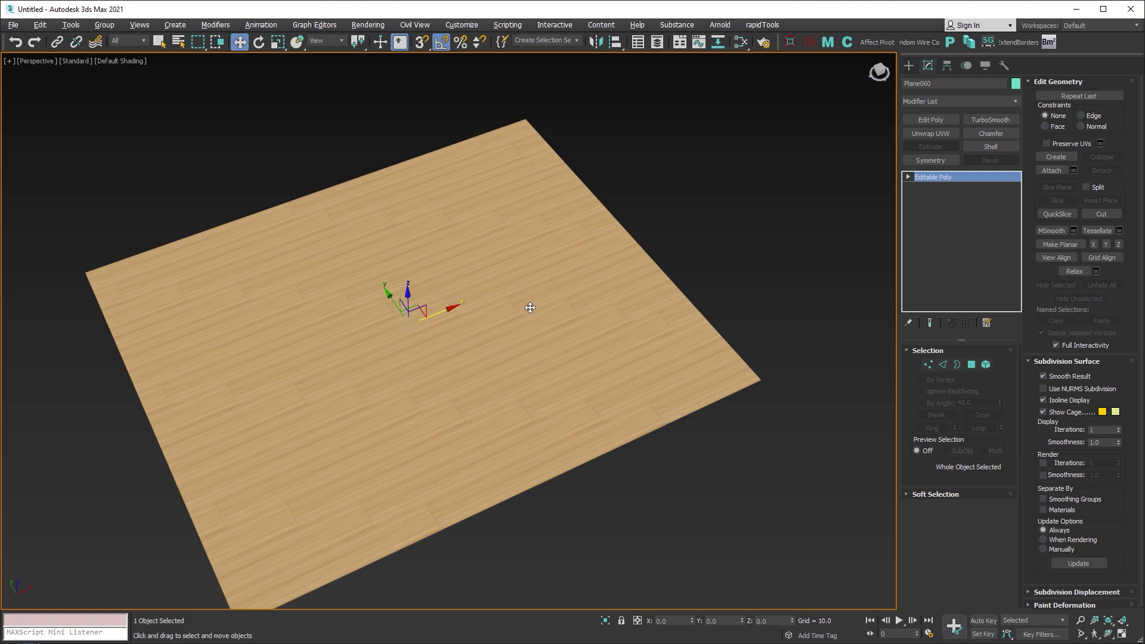
alt+middle_drag(530, 308, 499, 359)
scroll(511, 274, up, 3)
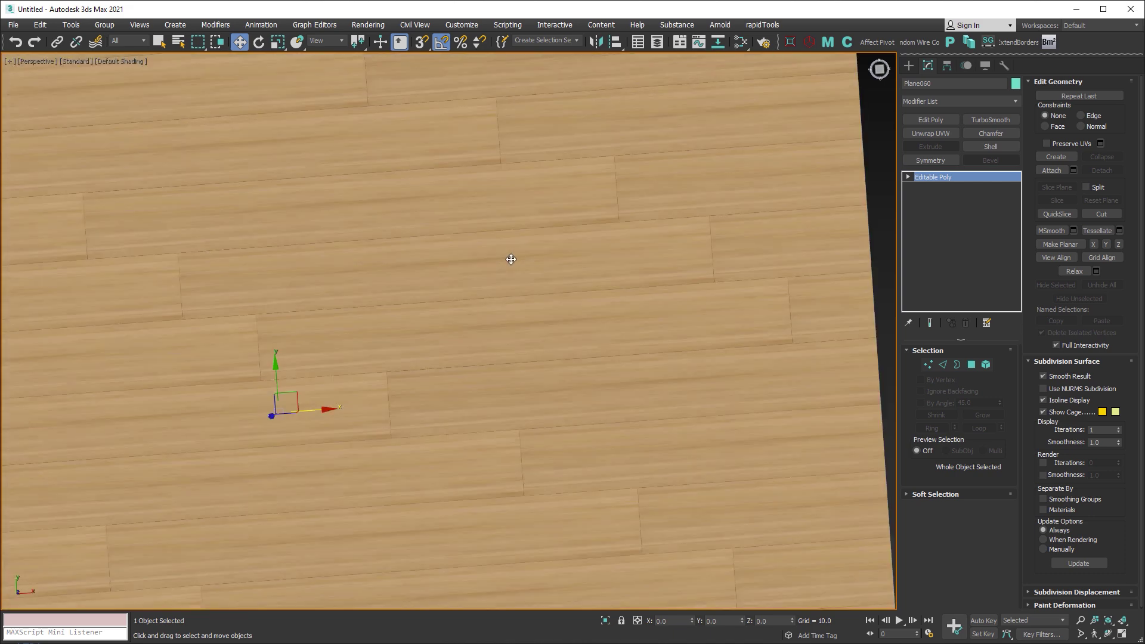
scroll(513, 273, up, 2)
scroll(514, 272, up, 2)
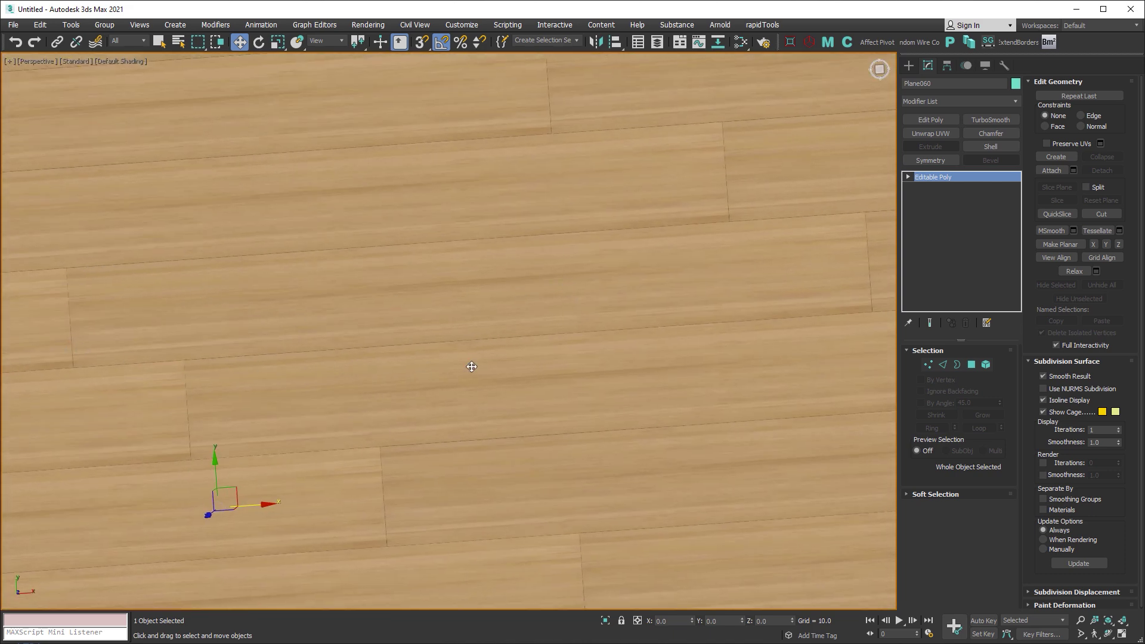
key(z)
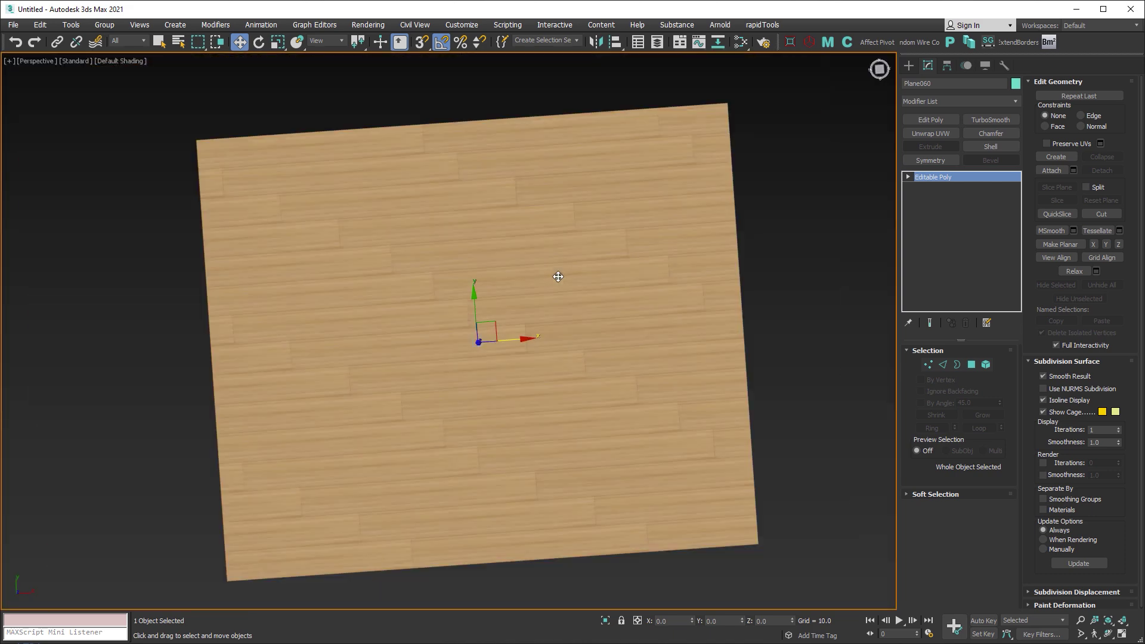
- Add a planar UVW Map modifier with Length and Width both set to 200
click(1013, 105)
drag(1016, 173, 1009, 499)
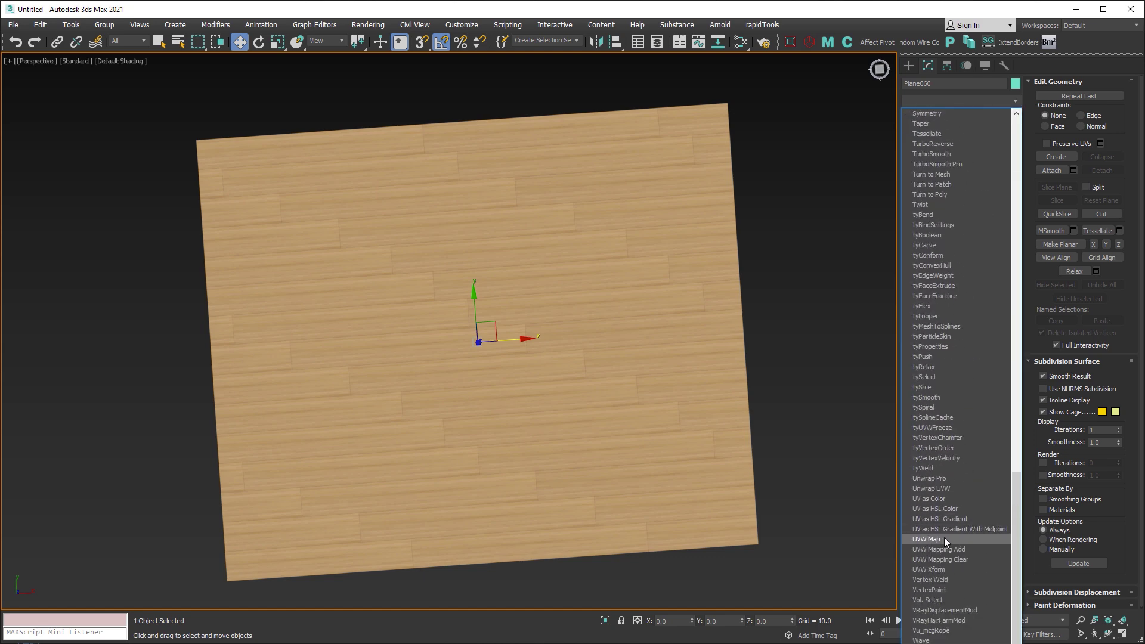
click(946, 539)
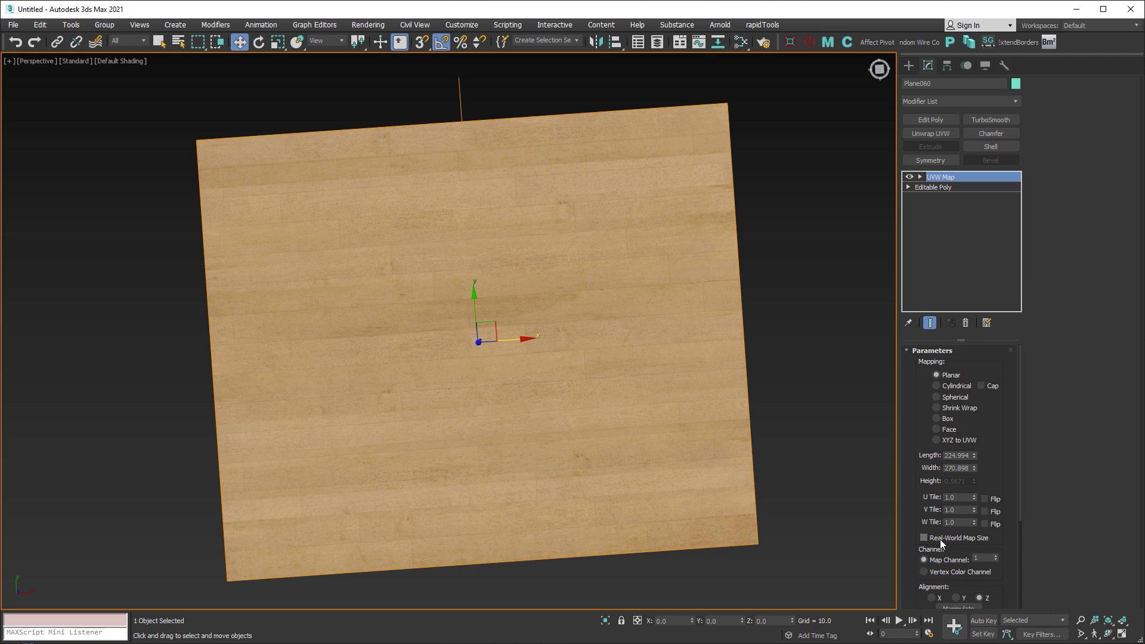
double_click(958, 456)
text(2)
key(Tab)
text(200)
key(Return)
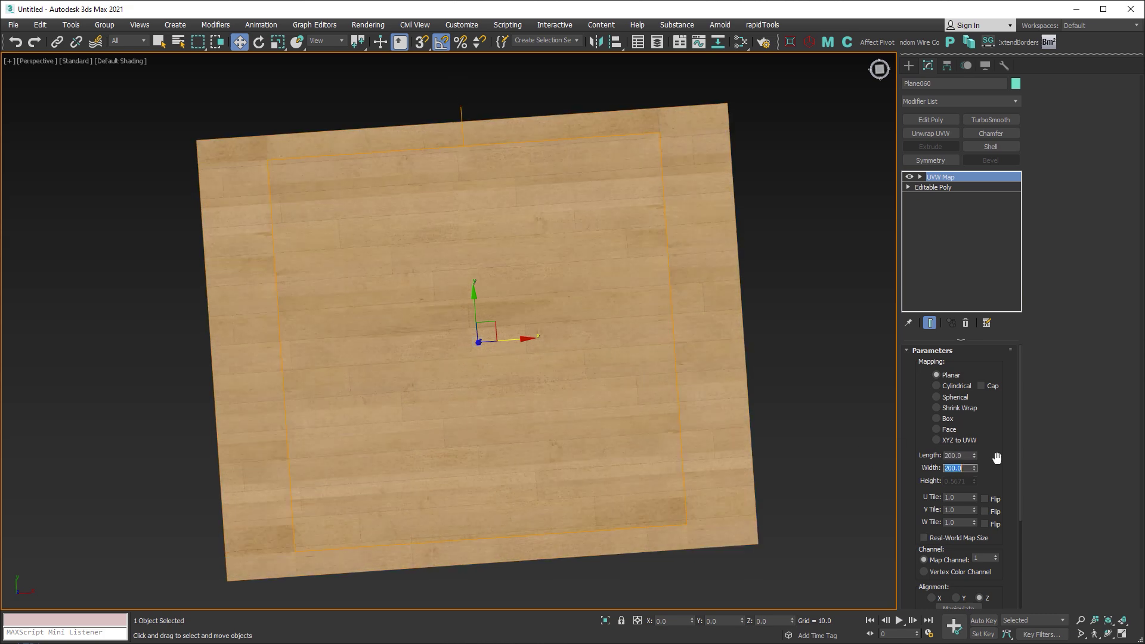
- Deselect the floor to inspect the close-up wood planks, then reselect the plane
click(782, 343)
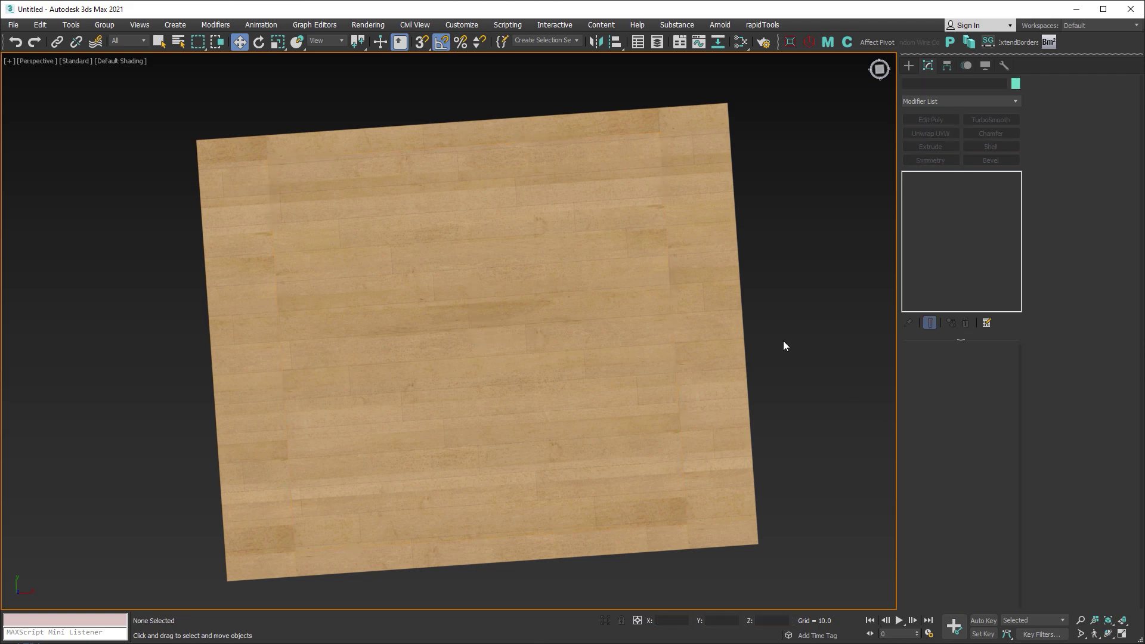
scroll(662, 167, up, 5)
middle_drag(659, 153, 609, 396)
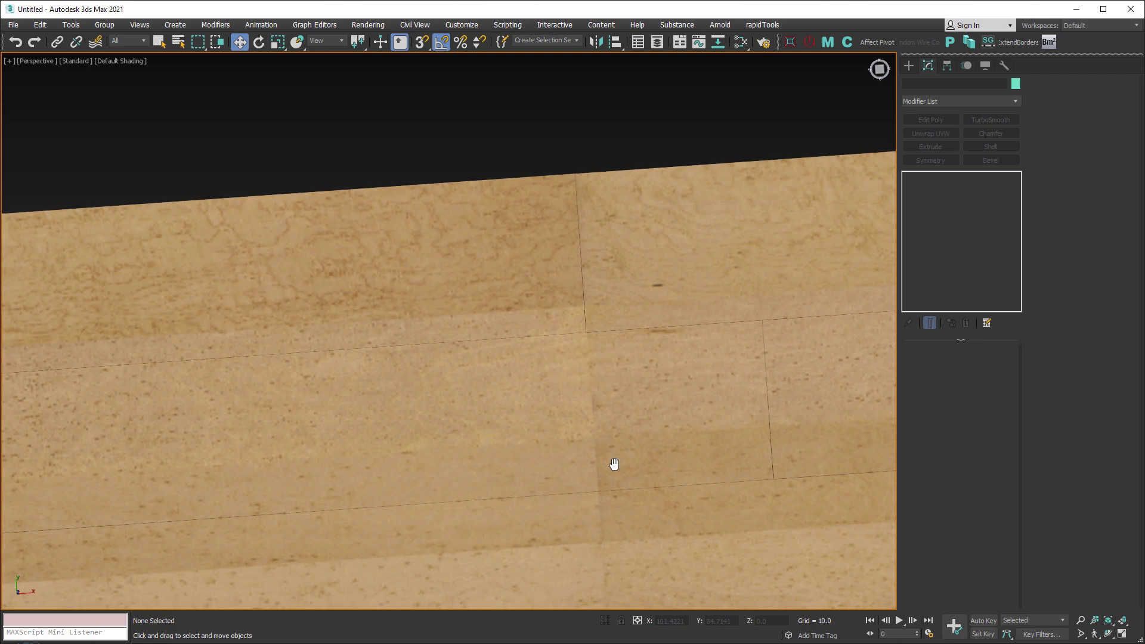
scroll(688, 314, down, 3)
scroll(703, 320, up, 2)
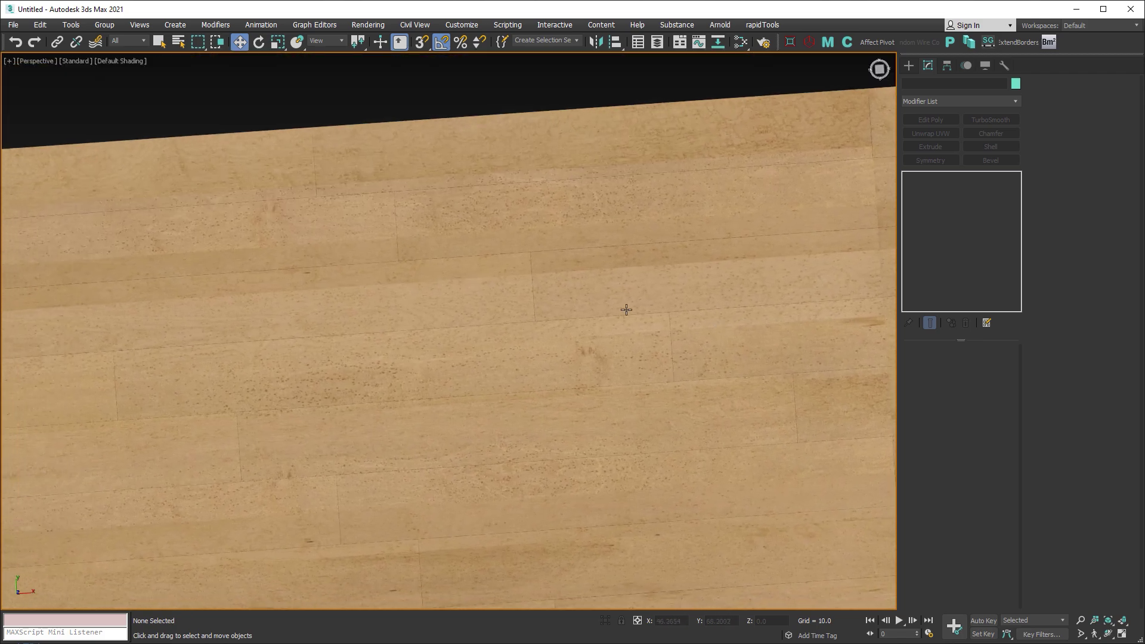
scroll(626, 309, up, 3)
middle_drag(573, 296, 614, 378)
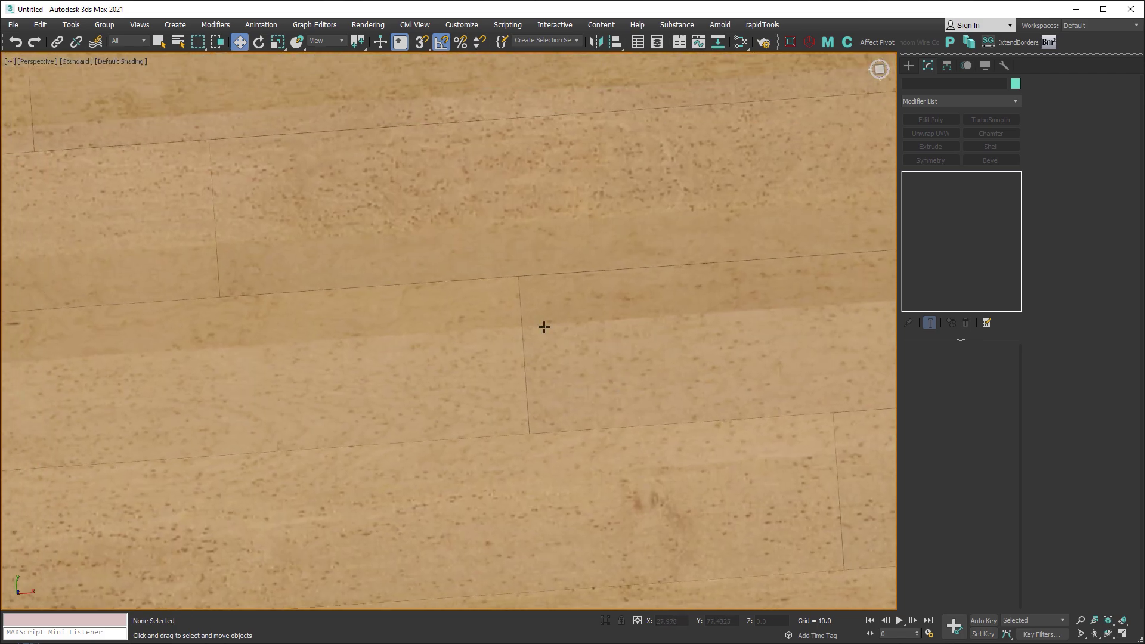
scroll(547, 243, down, 2)
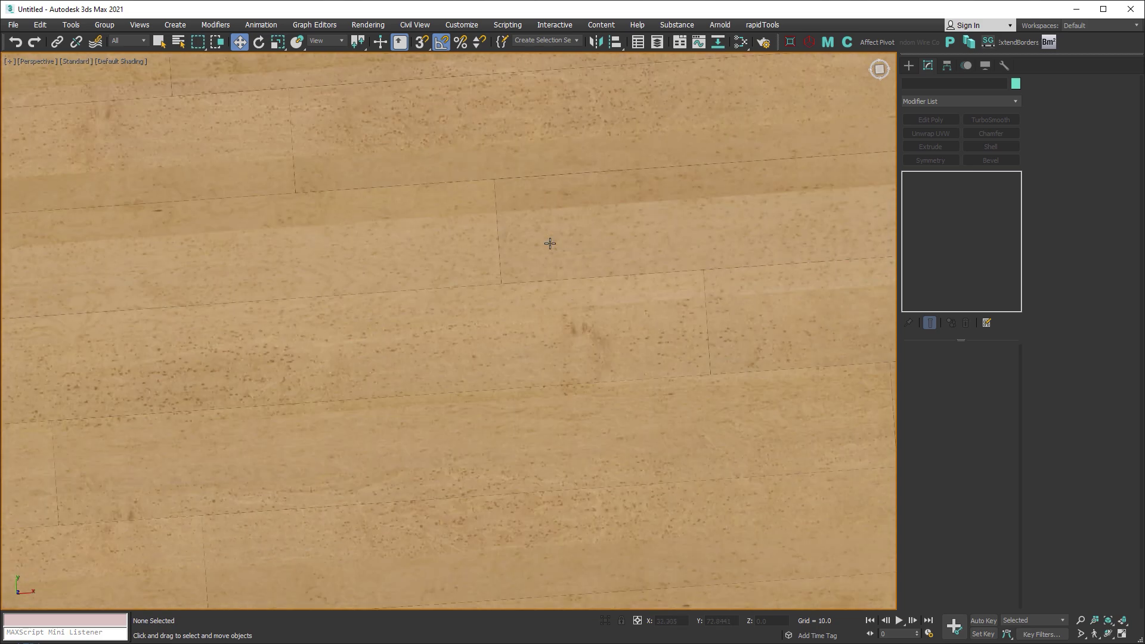
scroll(547, 243, down, 5)
click(562, 207)
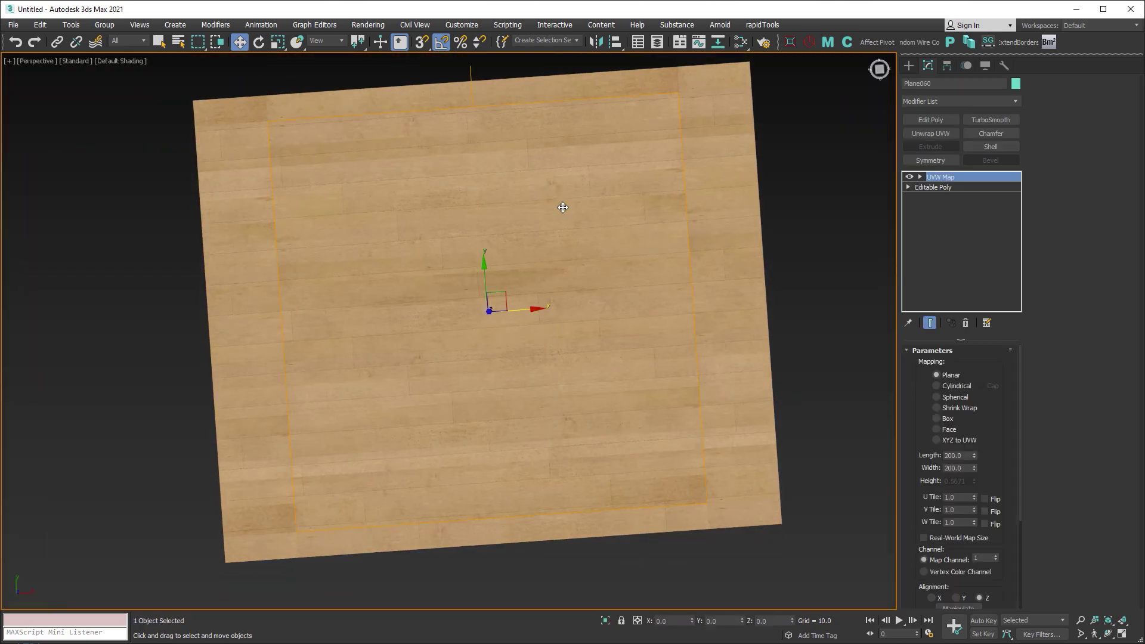
- Show edged faces and add an Unwrap UVW modifier to the plank plane
key(F4)
click(1016, 101)
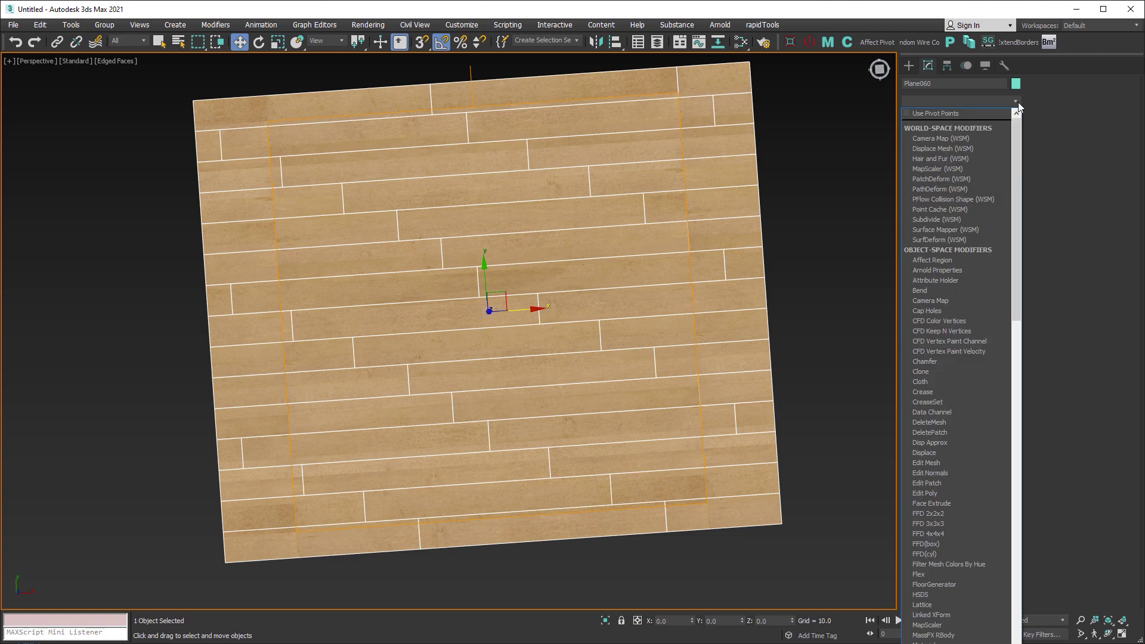
drag(1018, 172, 1036, 514)
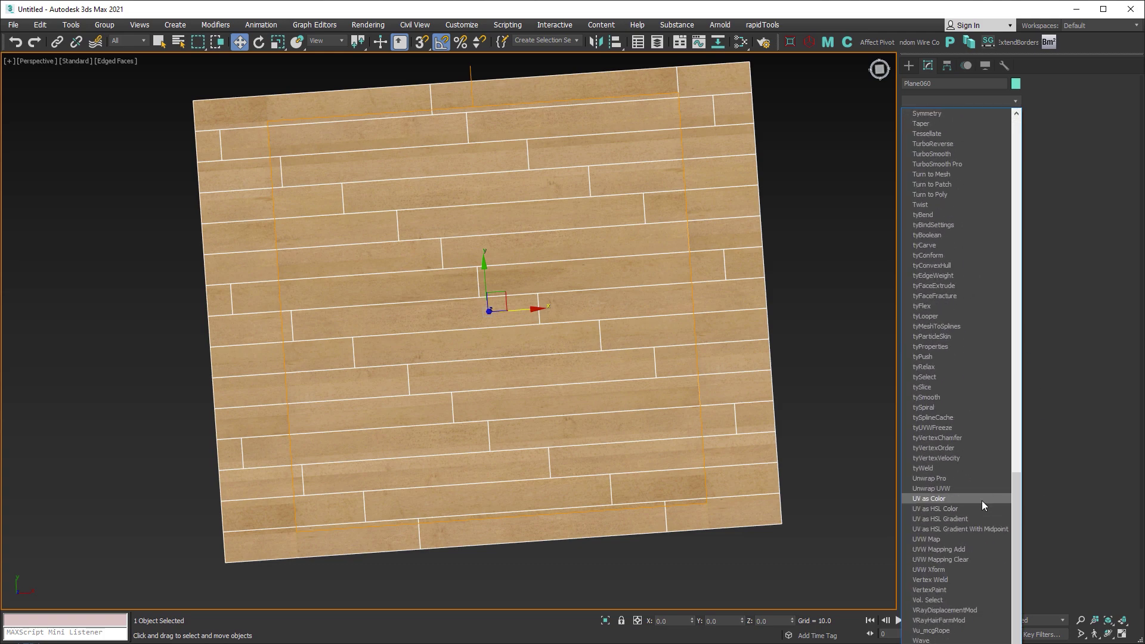
click(952, 489)
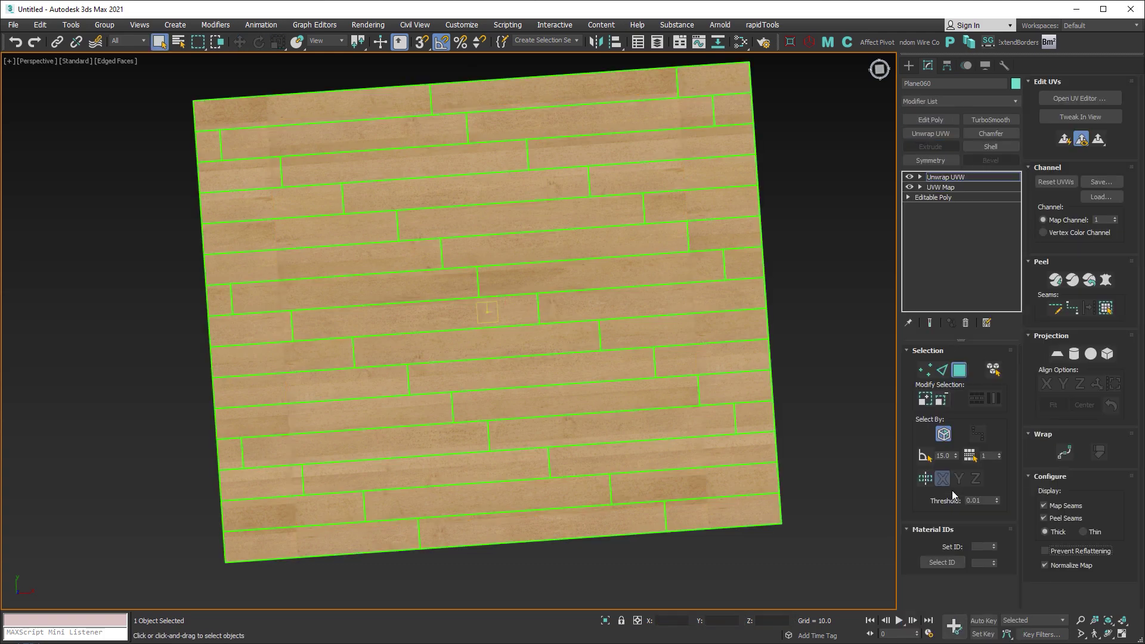
- In the enlarged UV editor, select all UVs and pack them with Arrange Elements
click(1083, 99)
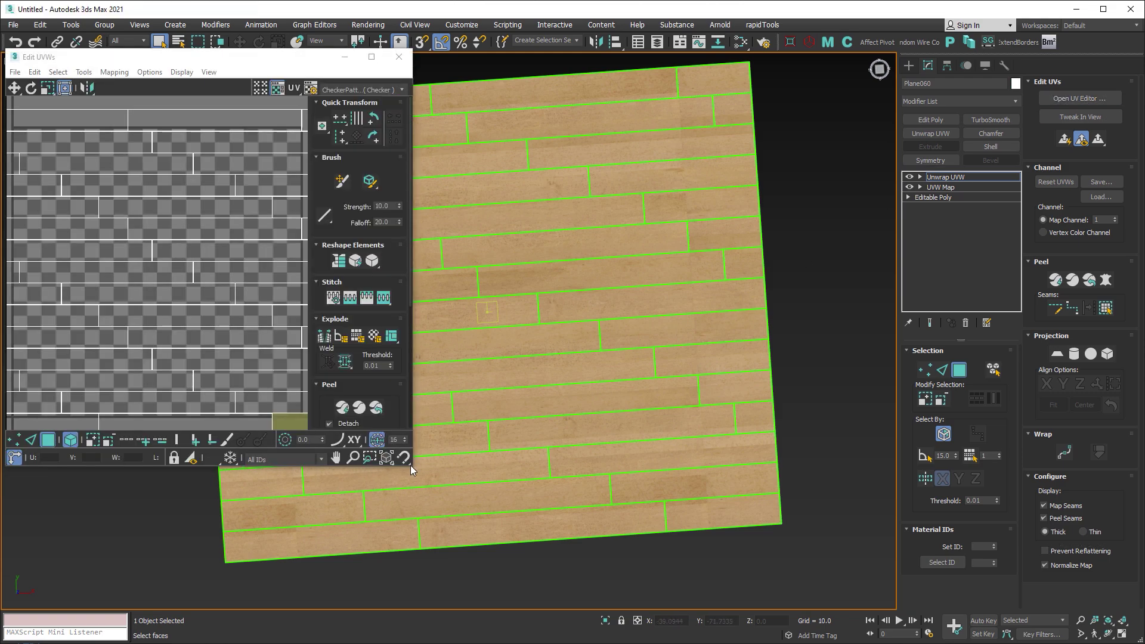
mouse_move(411, 470)
mouse_down()
mouse_move(607, 503)
mouse_move(783, 468)
mouse_up()
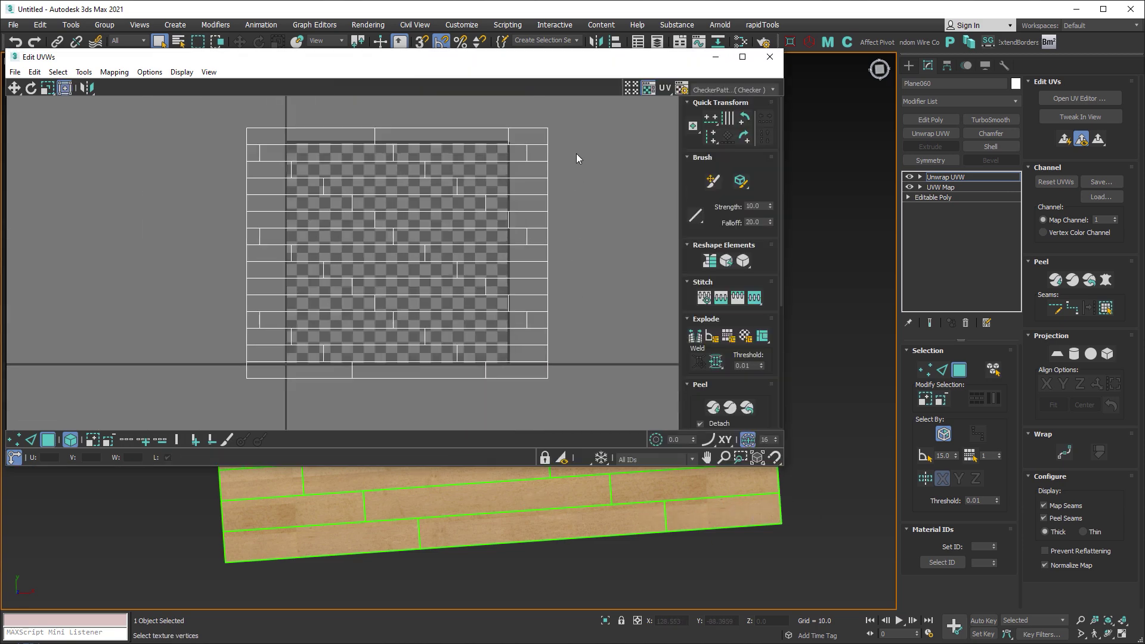
drag(576, 152, 213, 400)
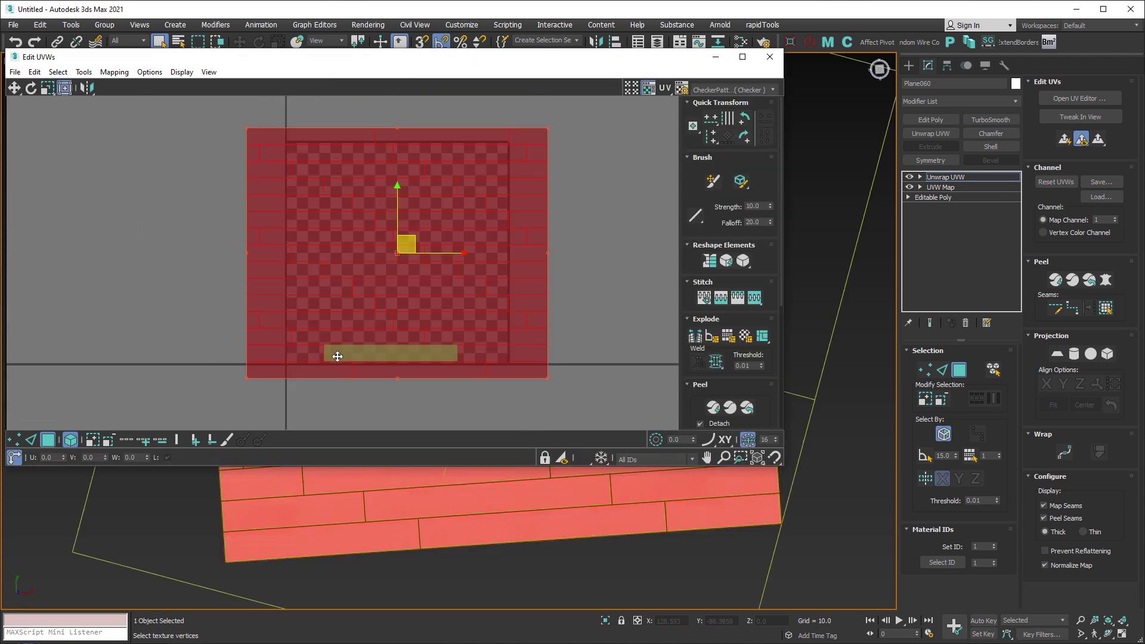
drag(687, 408, 689, 206)
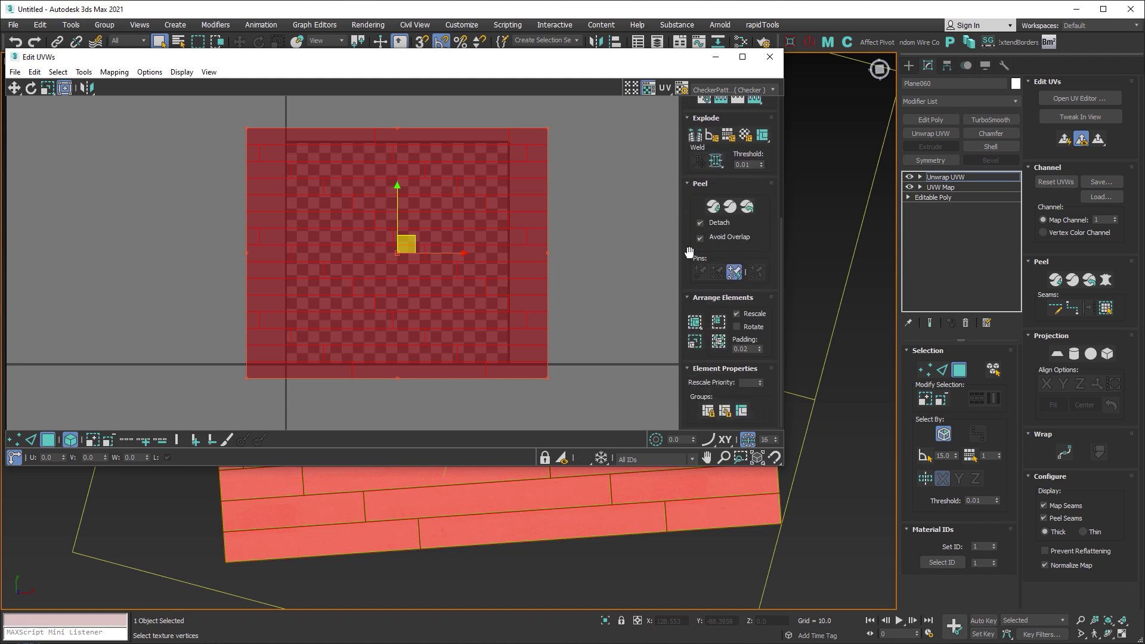
click(718, 342)
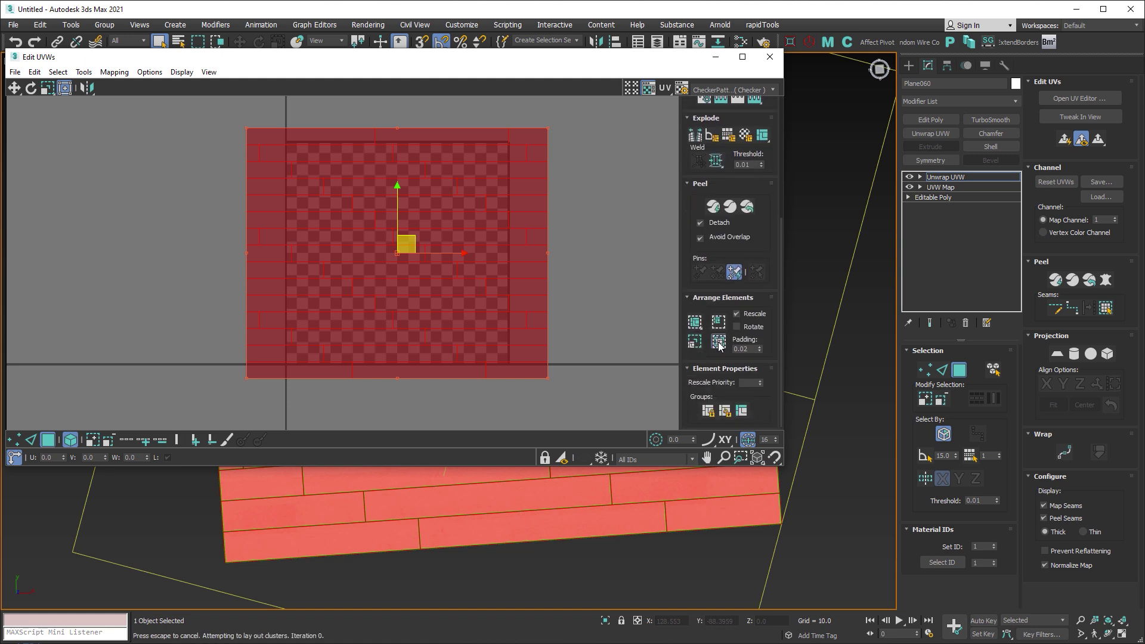
click(556, 323)
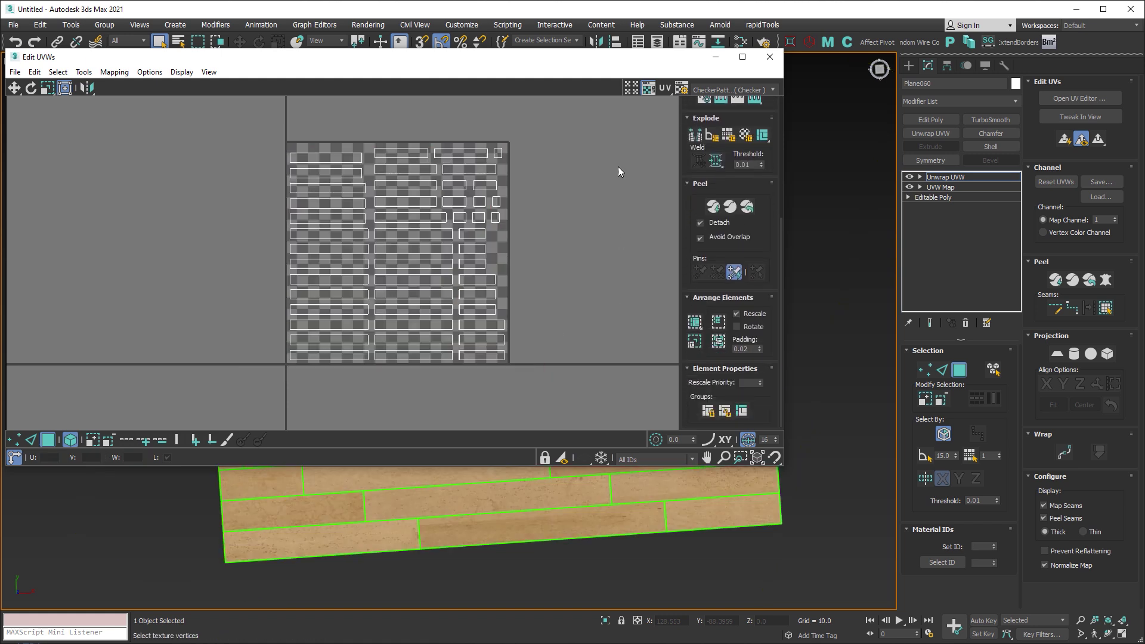
- Move the UV editor aside and pan, zoom and orbit the viewport to inspect the planks
drag(618, 56, 194, 71)
scroll(594, 307, up, 4)
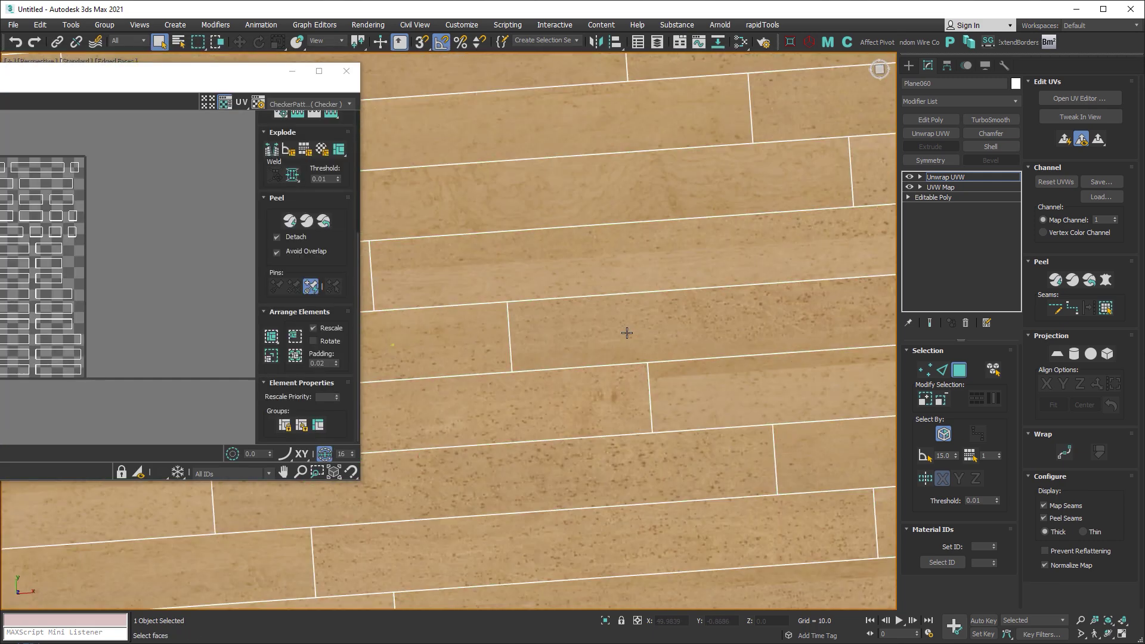
scroll(696, 332, up, 4)
middle_drag(706, 340, 812, 376)
scroll(812, 376, down, 4)
middle_drag(571, 305, 676, 307)
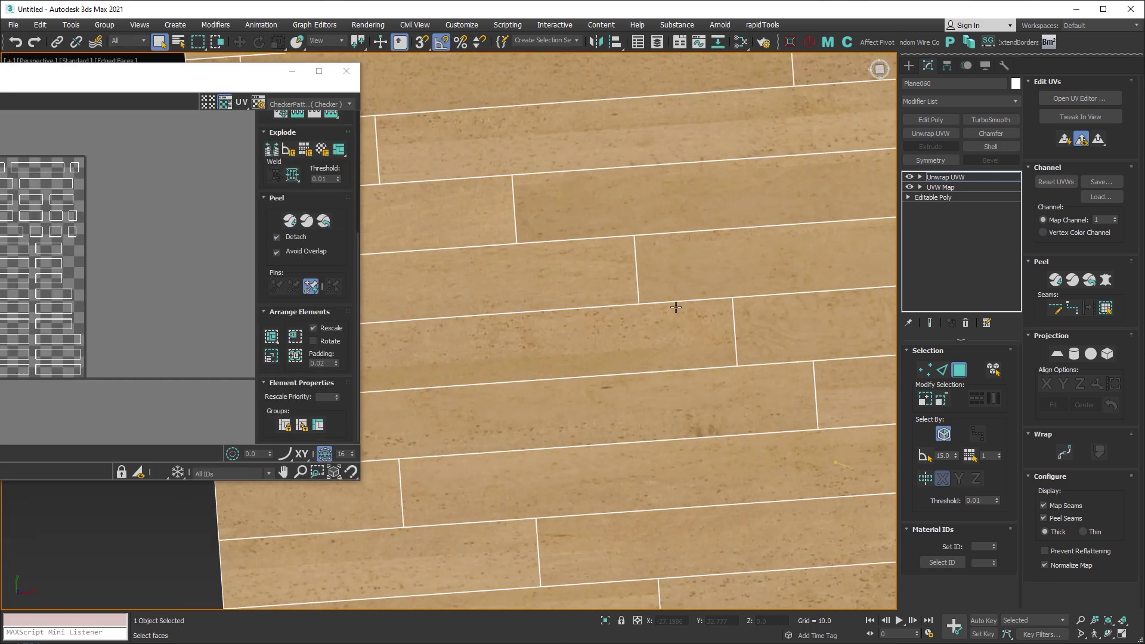
mouse_move(677, 266)
alt+middle_down()
mouse_move(685, 320)
mouse_move(545, 312)
mouse_move(731, 294)
mouse_move(575, 285)
mouse_move(506, 251)
mouse_move(574, 246)
alt+middle_up()
scroll(507, 250, down, 5)
drag(185, 79, 619, 101)
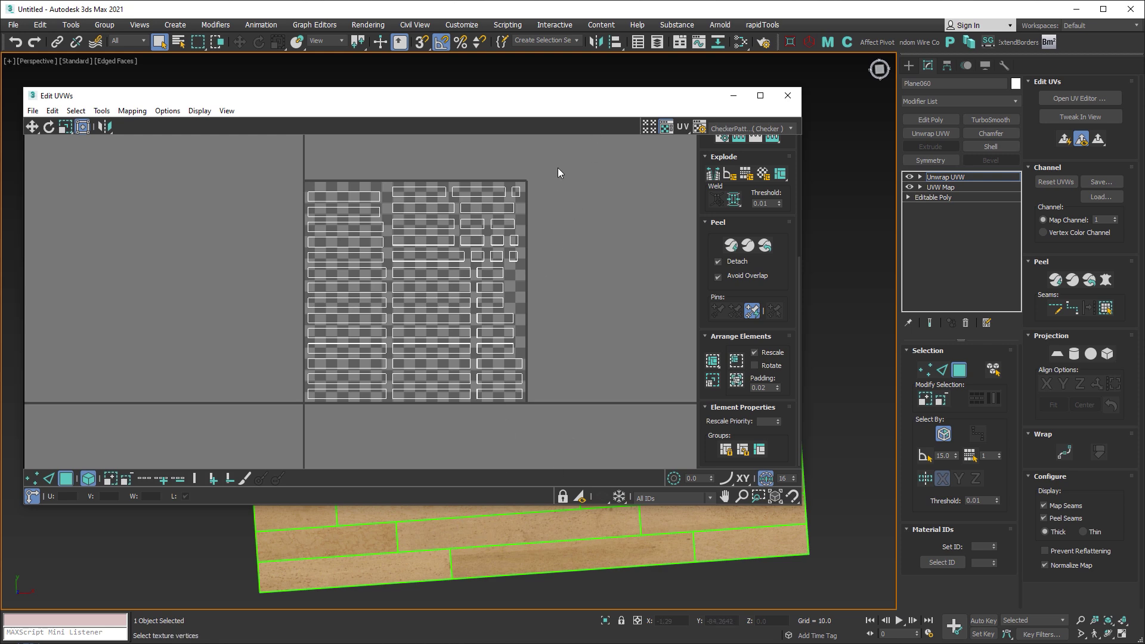
- Select all UV islands and scale them up beyond the texture square
key(ctrl+a)
click(66, 127)
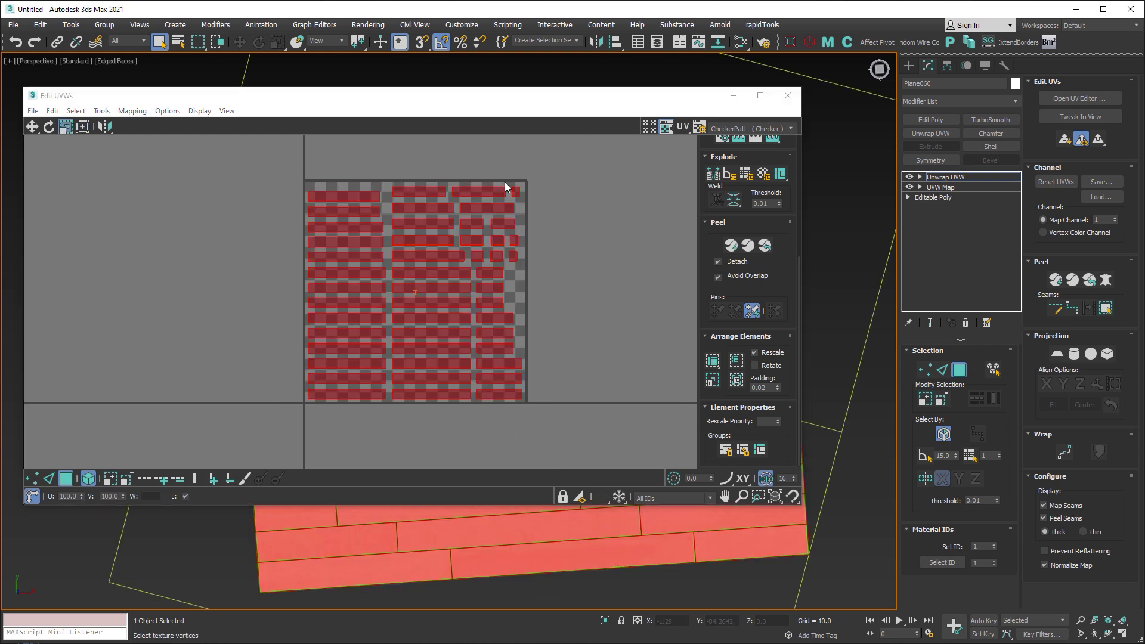
mouse_move(510, 186)
mouse_down()
mouse_move(484, 227)
mouse_move(454, 230)
mouse_up()
key(w)
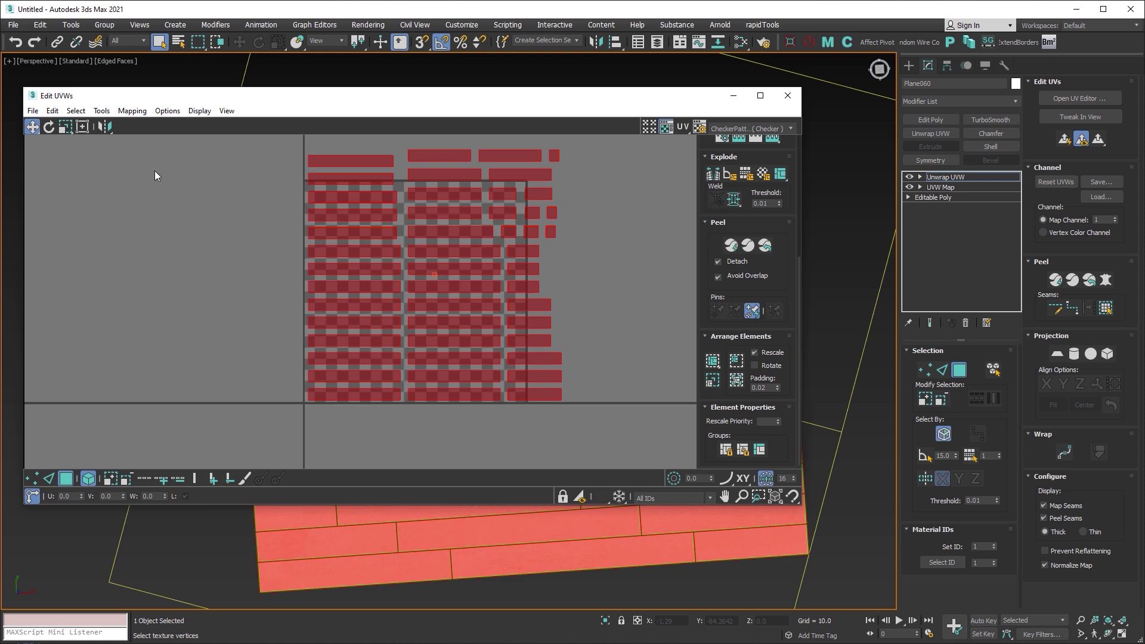
click(65, 126)
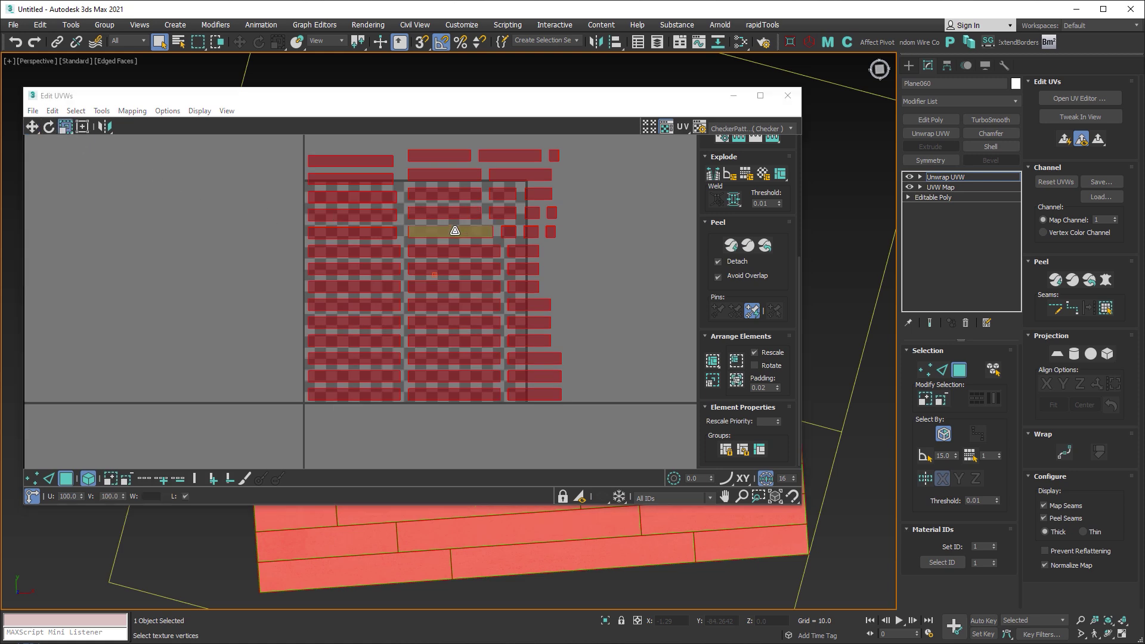
drag(455, 231, 468, 229)
key(w)
- Move the six small upper-right islands into the empty corner, checking against the checker background
click(616, 249)
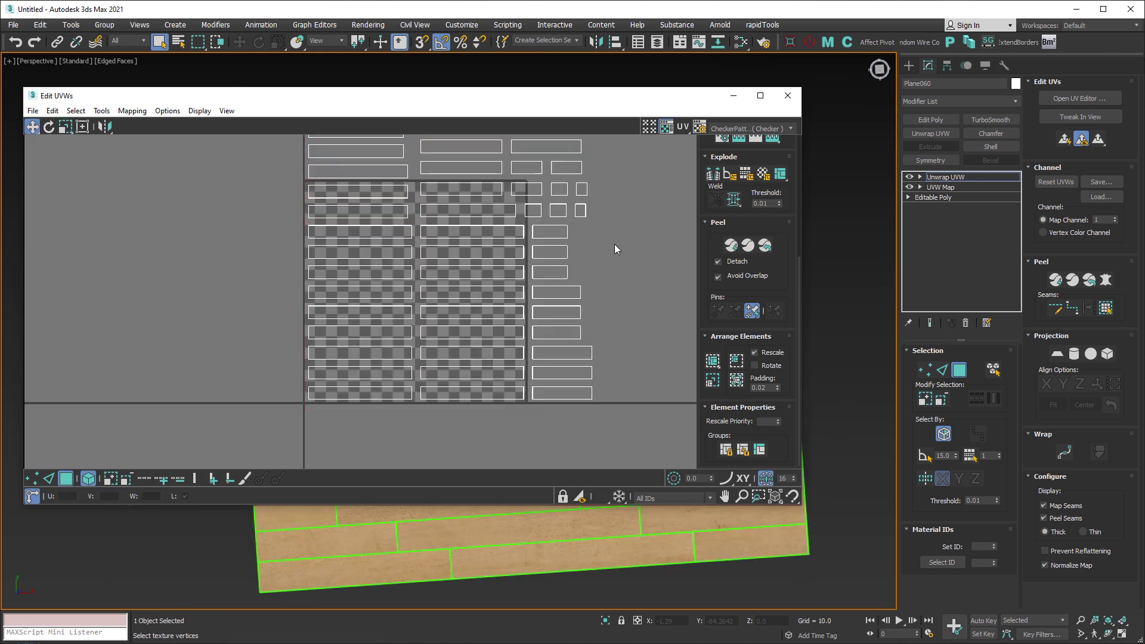
middle_drag(616, 249, 612, 293)
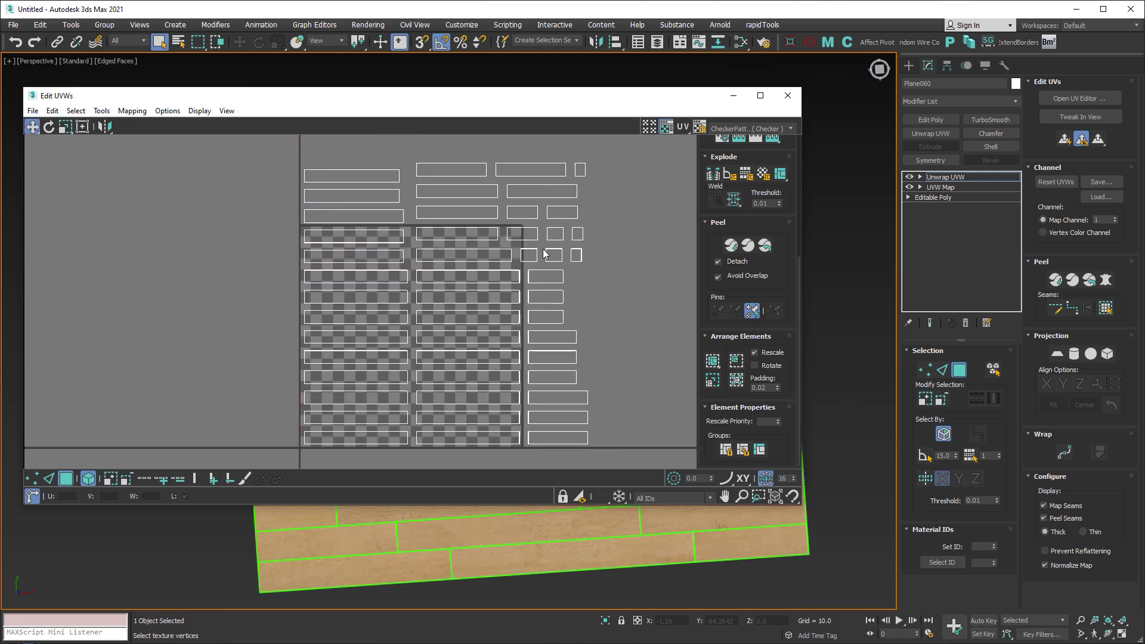
mouse_move(596, 267)
mouse_down()
mouse_move(510, 229)
mouse_move(548, 236)
mouse_up()
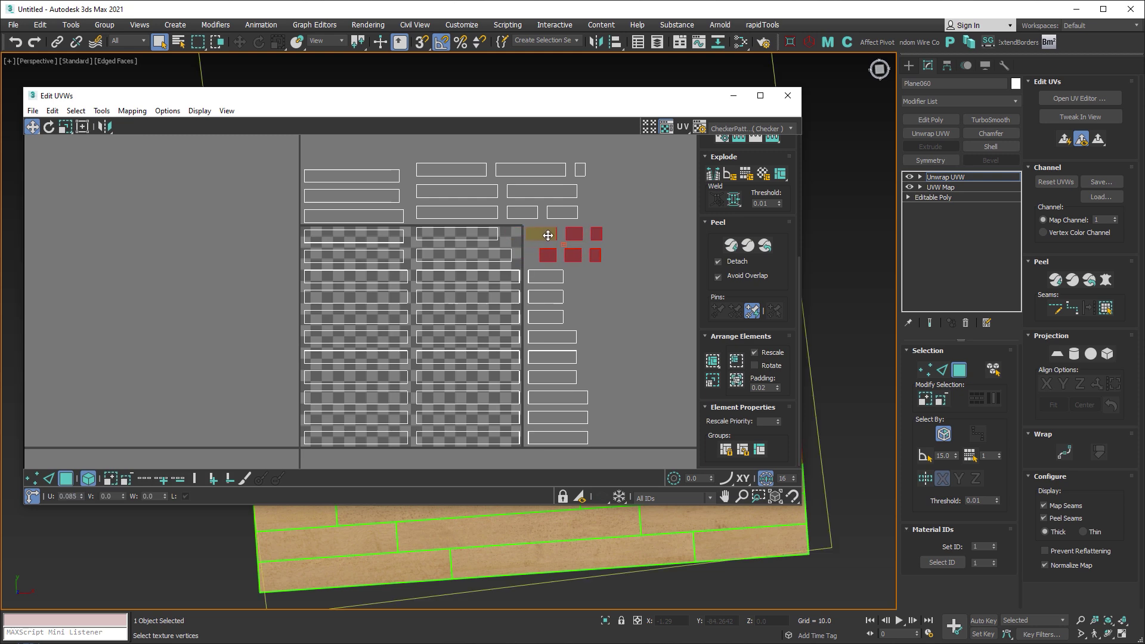
click(611, 282)
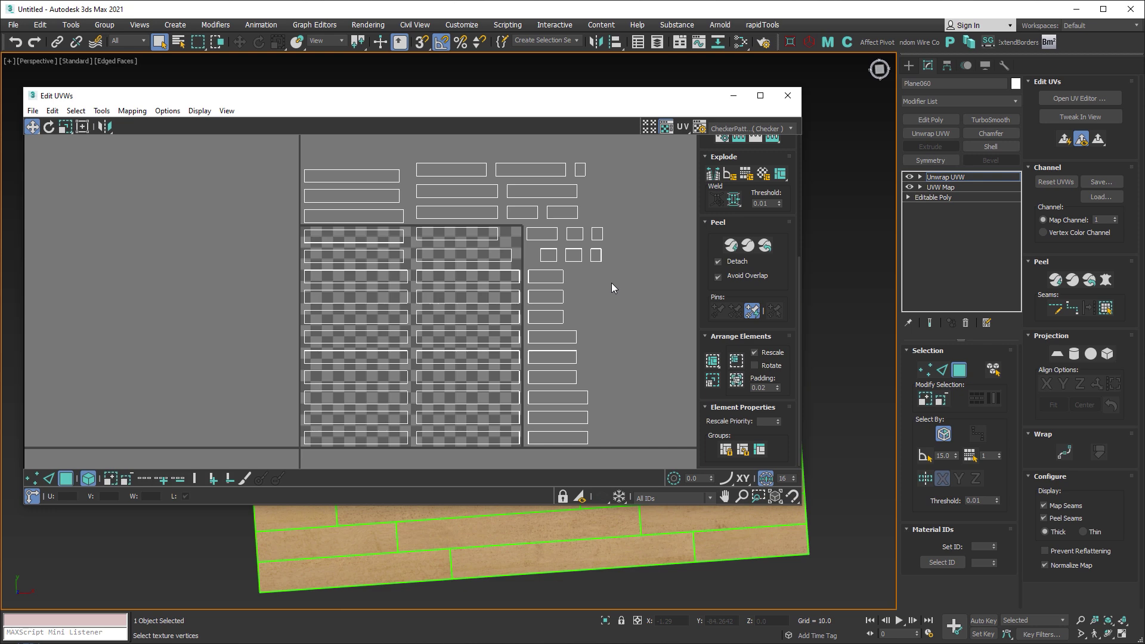
click(650, 127)
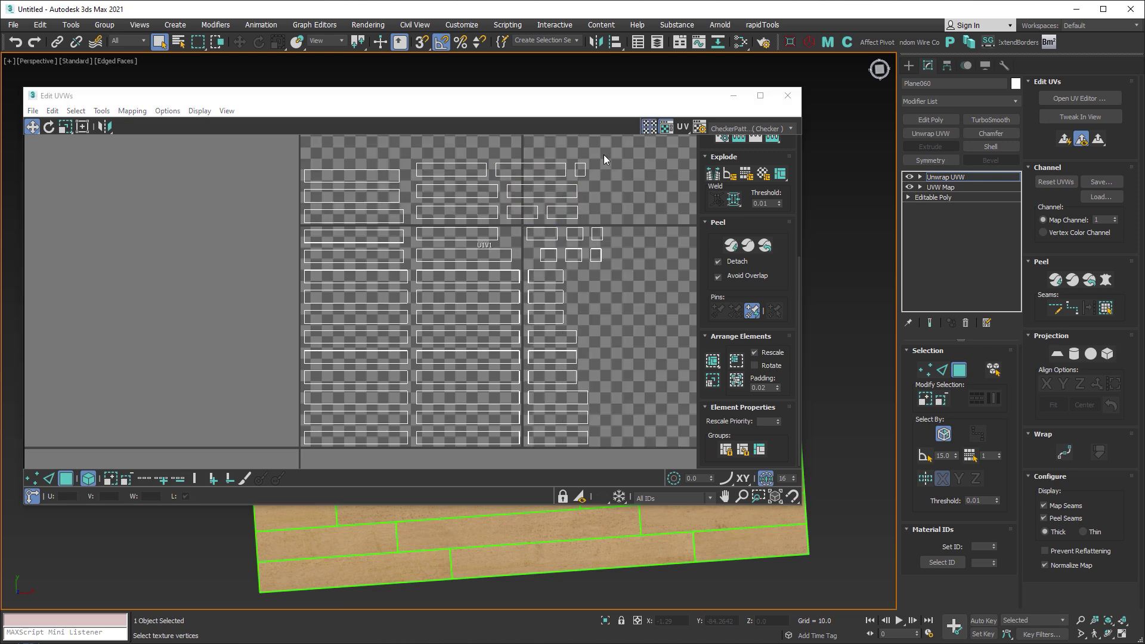
drag(607, 153, 522, 222)
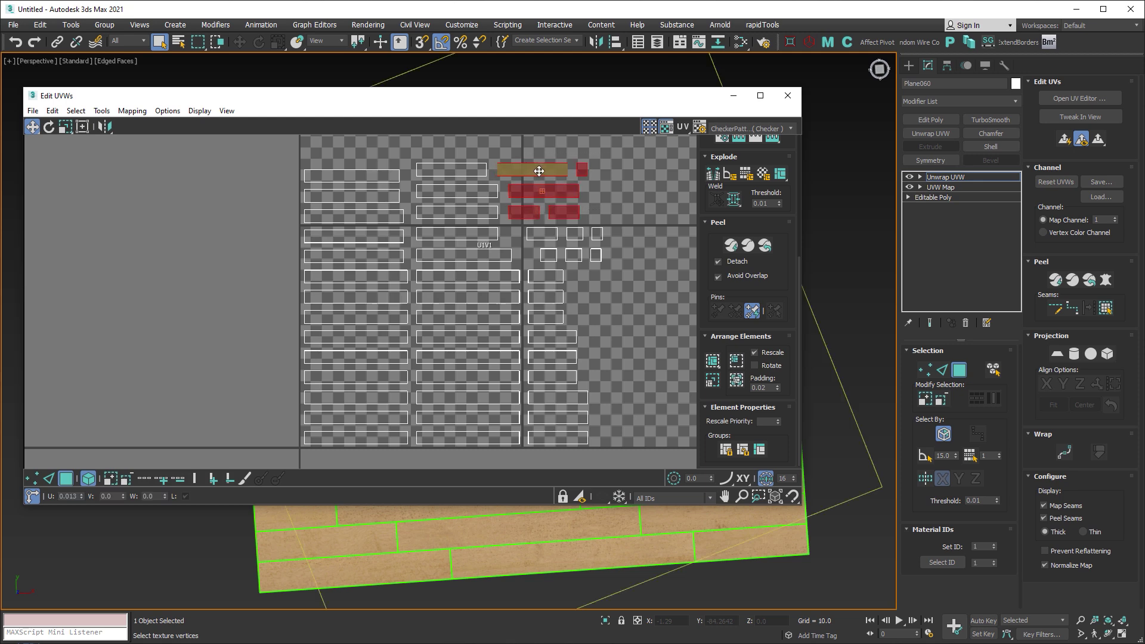
drag(538, 171, 566, 172)
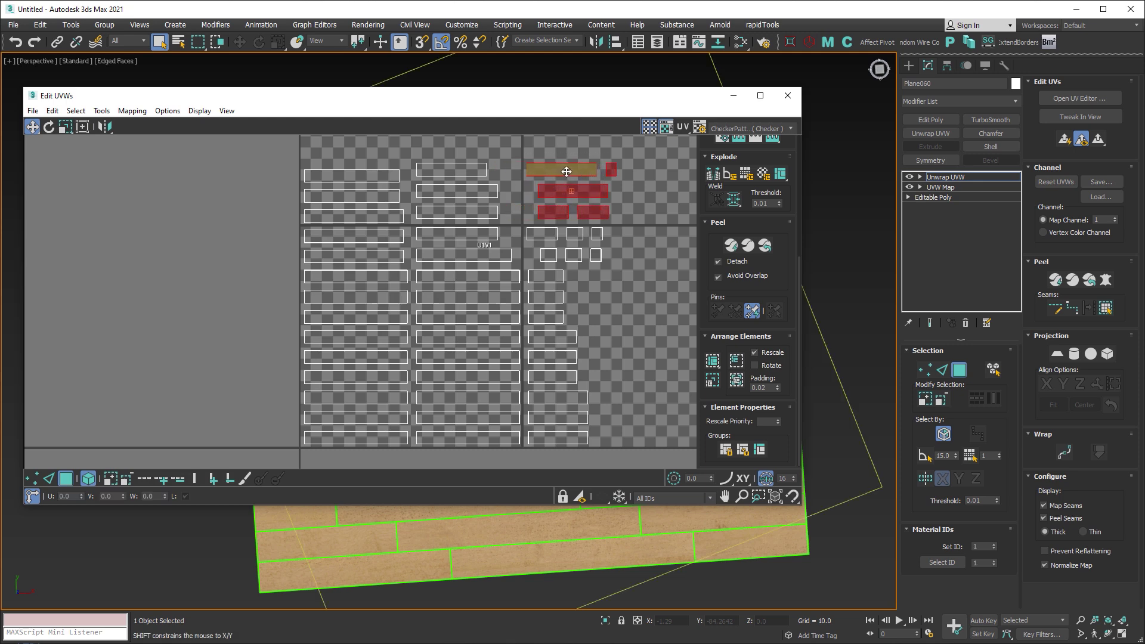
click(649, 127)
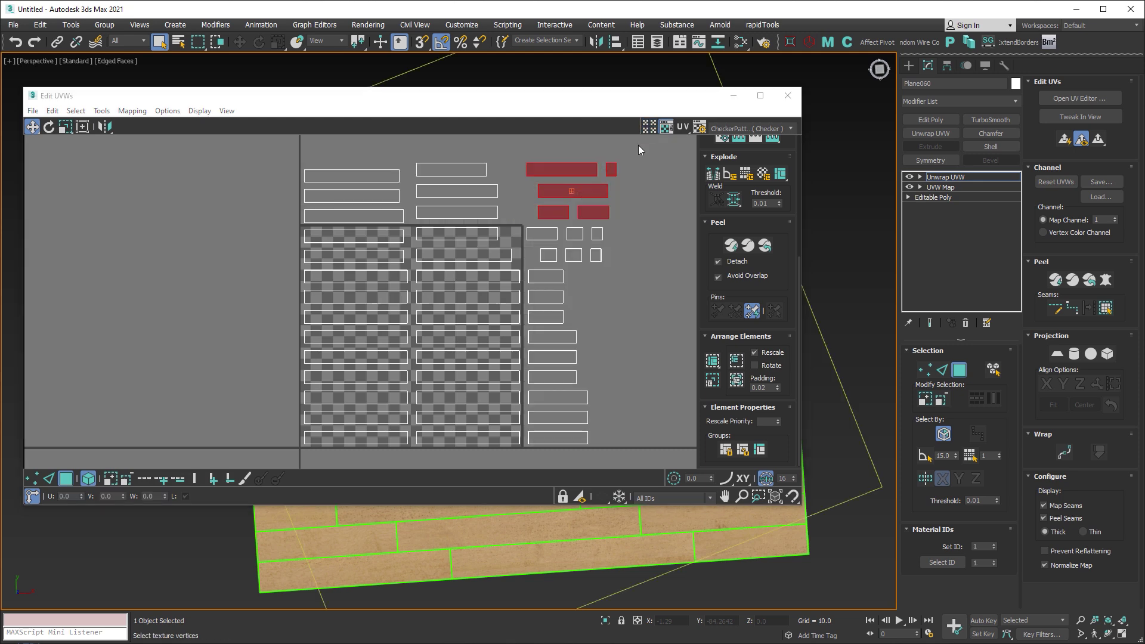
click(788, 97)
- Convert Plane060 to Editable Poly, then V-Ray render the floor from several orbited angles
right_click(762, 117)
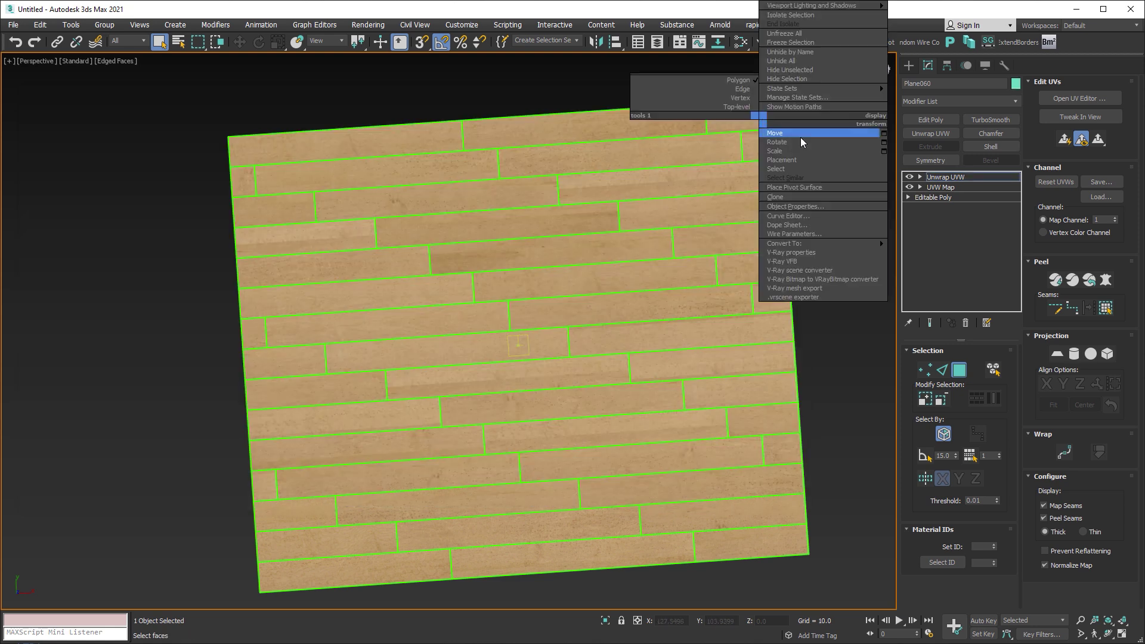
click(942, 251)
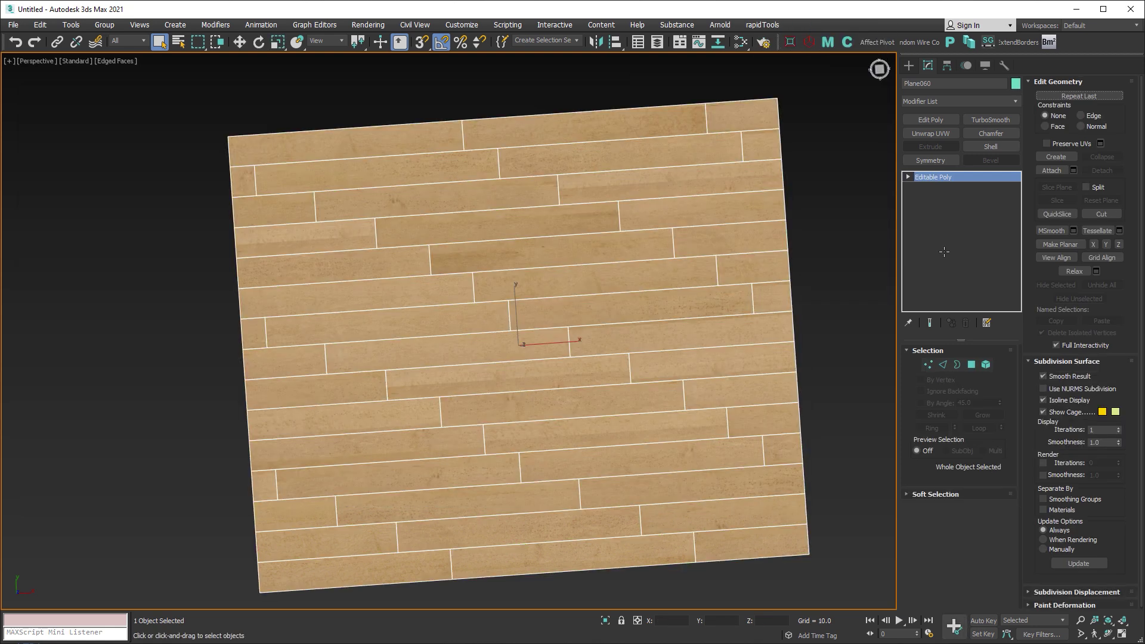
click(790, 42)
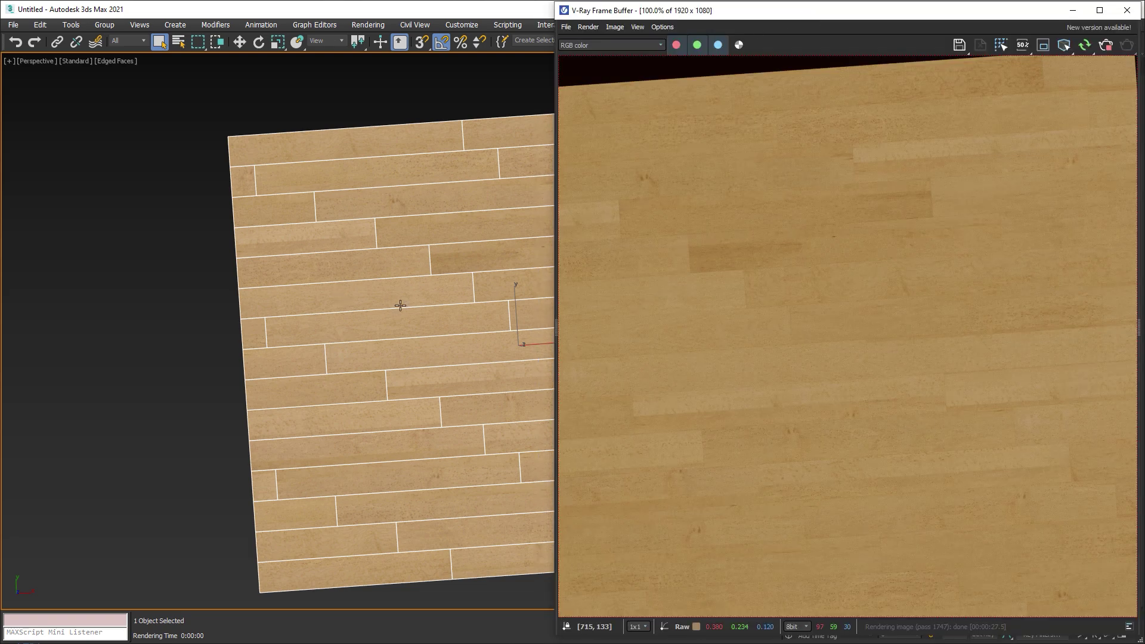
mouse_move(400, 304)
alt+middle_down()
mouse_move(317, 306)
mouse_move(392, 298)
alt+middle_up()
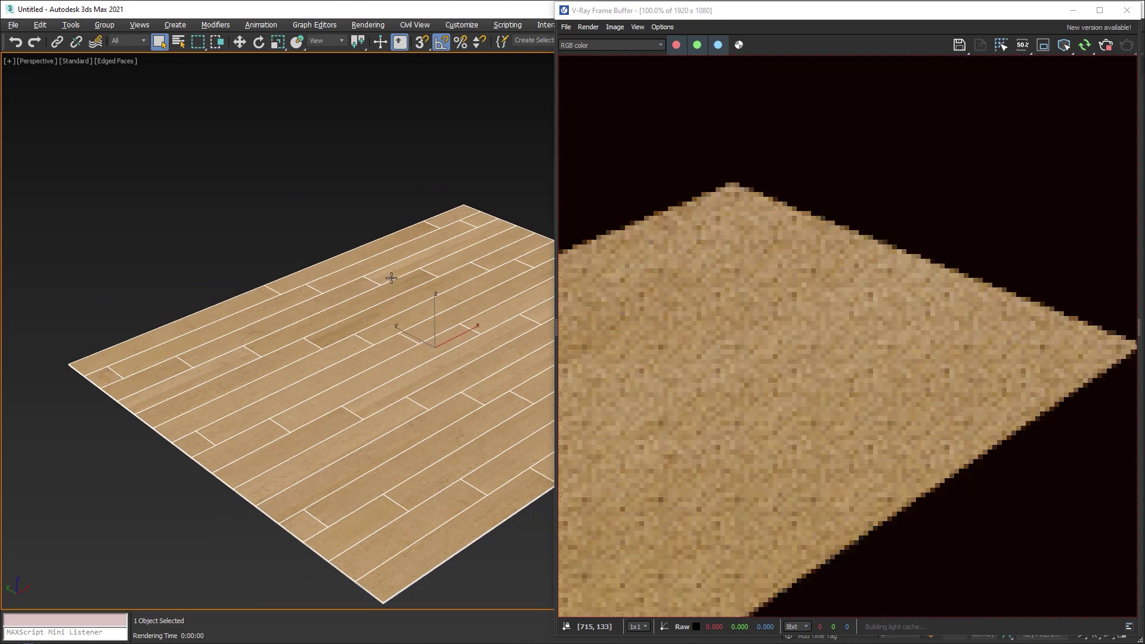
mouse_move(439, 348)
alt+middle_down()
mouse_move(378, 327)
mouse_move(376, 346)
mouse_move(339, 344)
alt+middle_up()
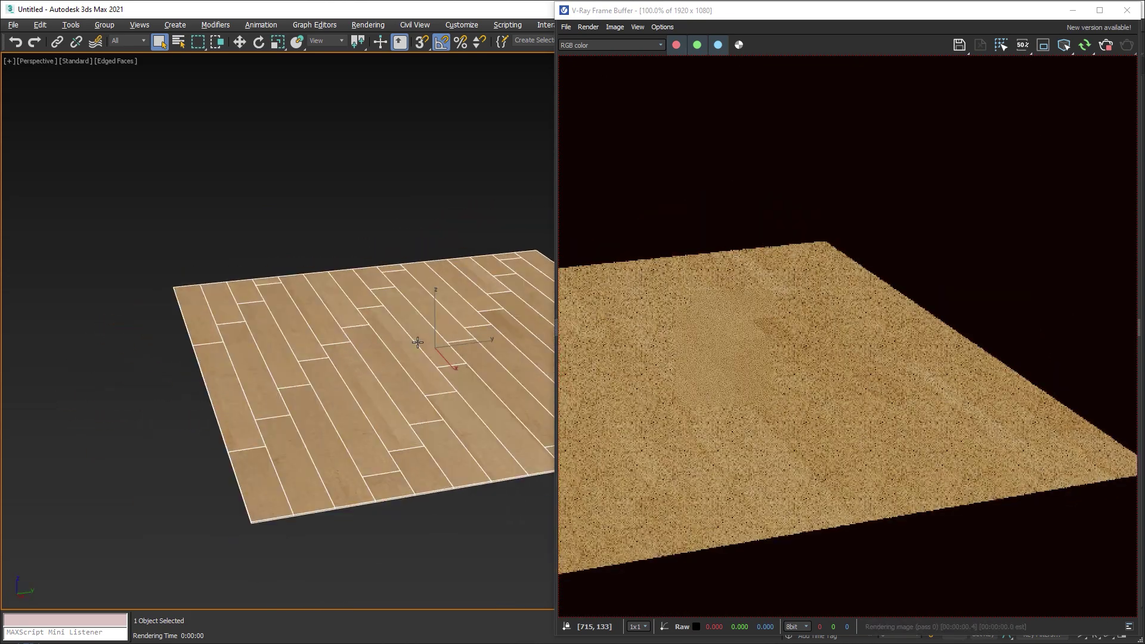
mouse_move(416, 338)
alt+middle_down()
mouse_move(357, 346)
mouse_move(385, 335)
mouse_move(397, 344)
mouse_move(374, 358)
alt+middle_up()
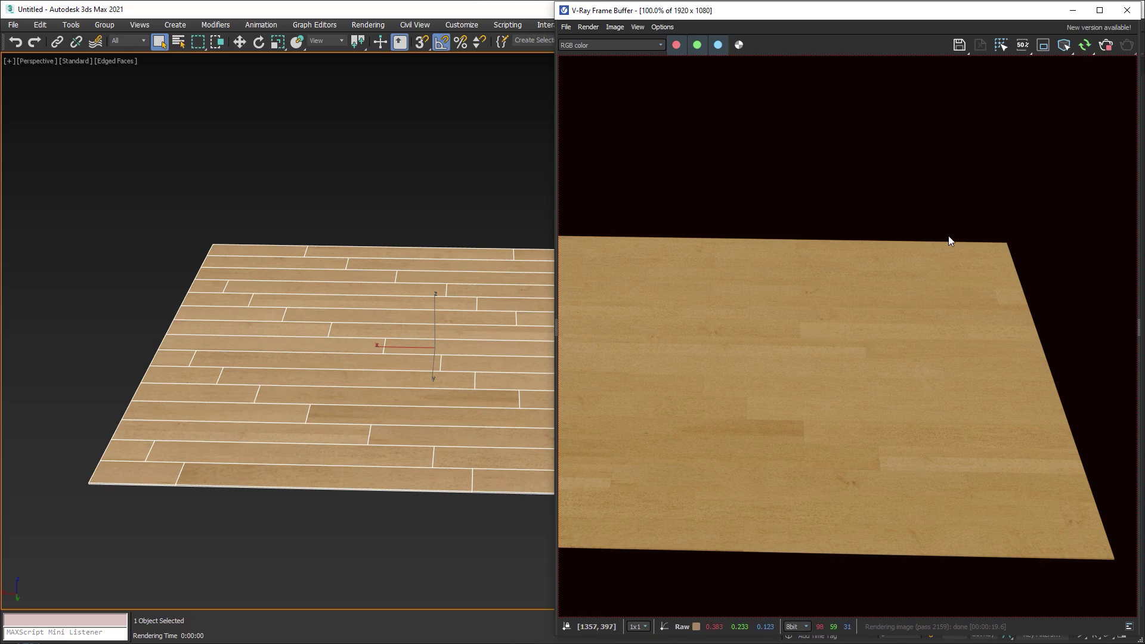
click(1104, 50)
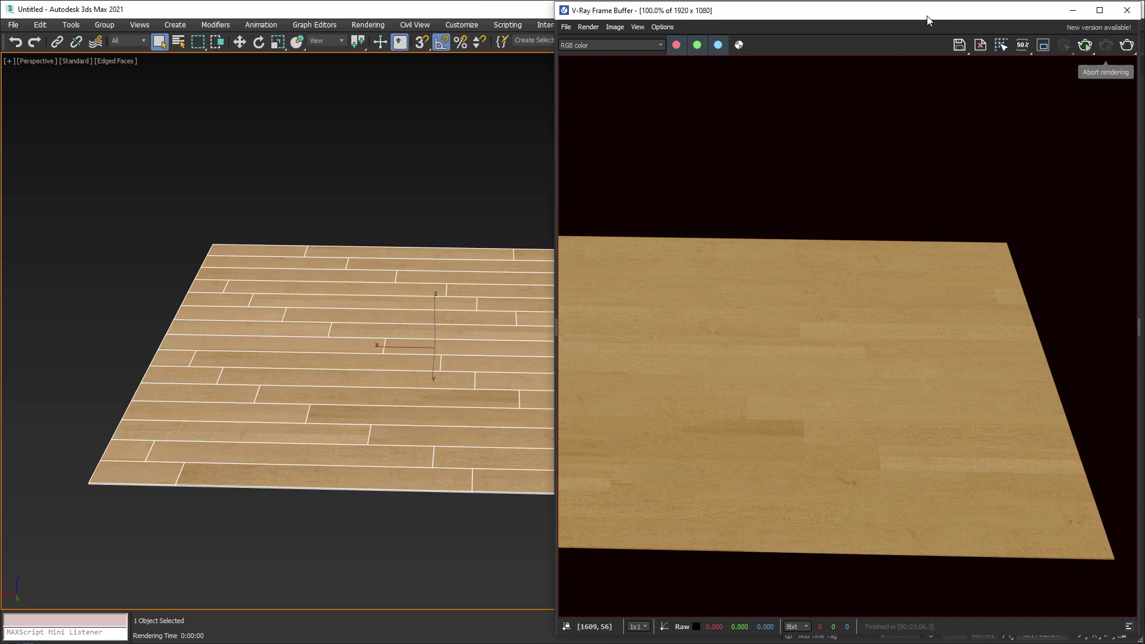
click(1127, 11)
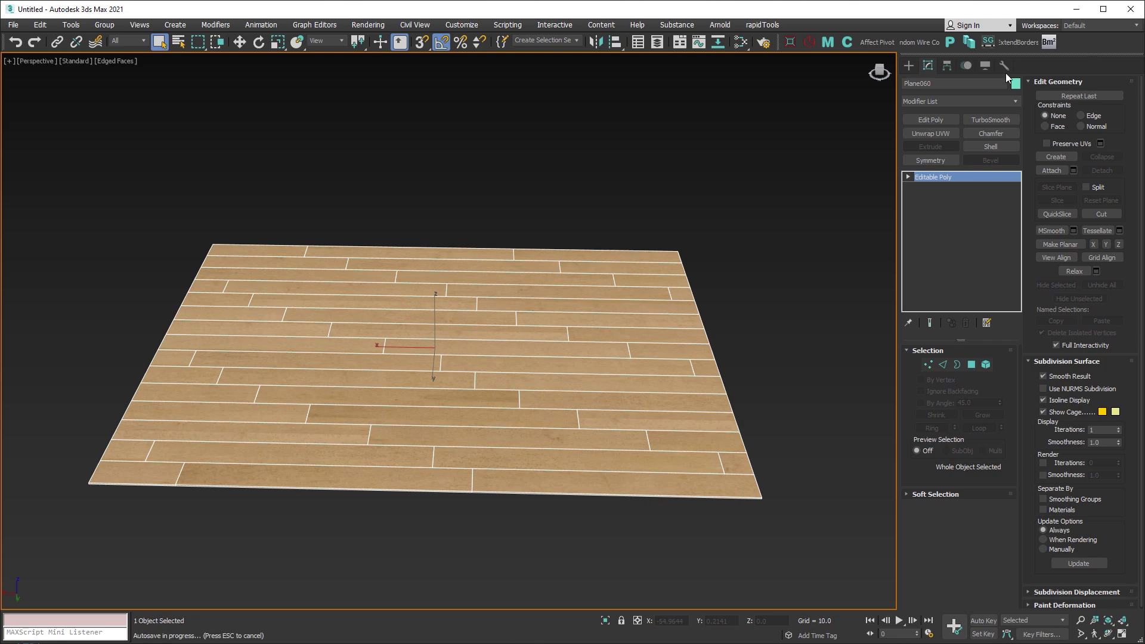
- In Slate, add a VRayMultiSubTex map with Total IDs set to 3
click(742, 43)
right_click(563, 114)
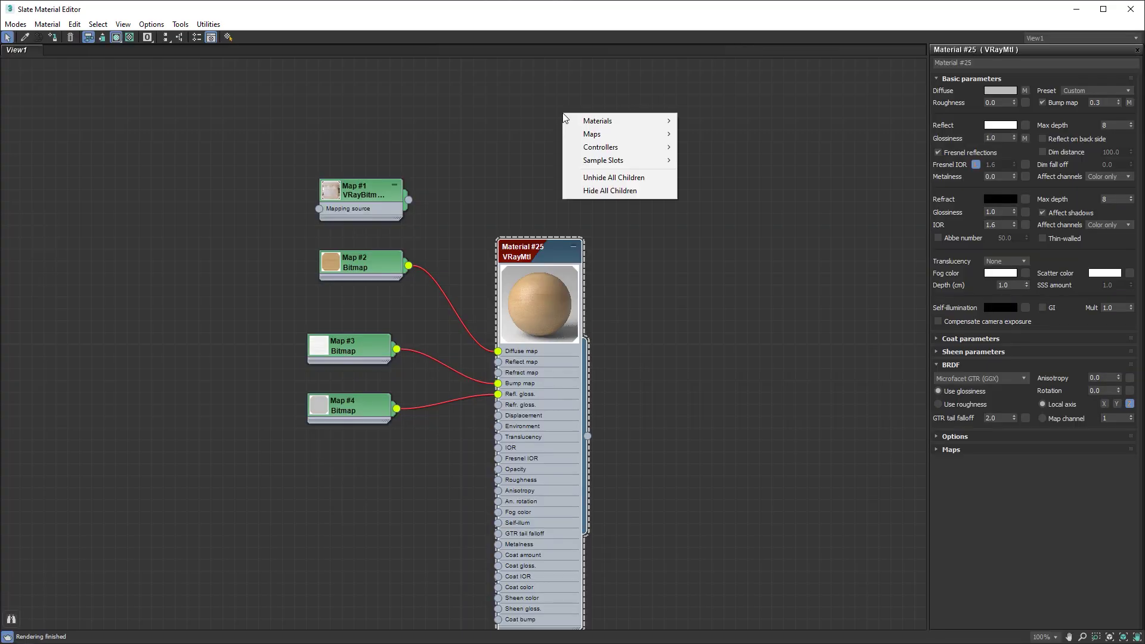
mouse_move(704, 186)
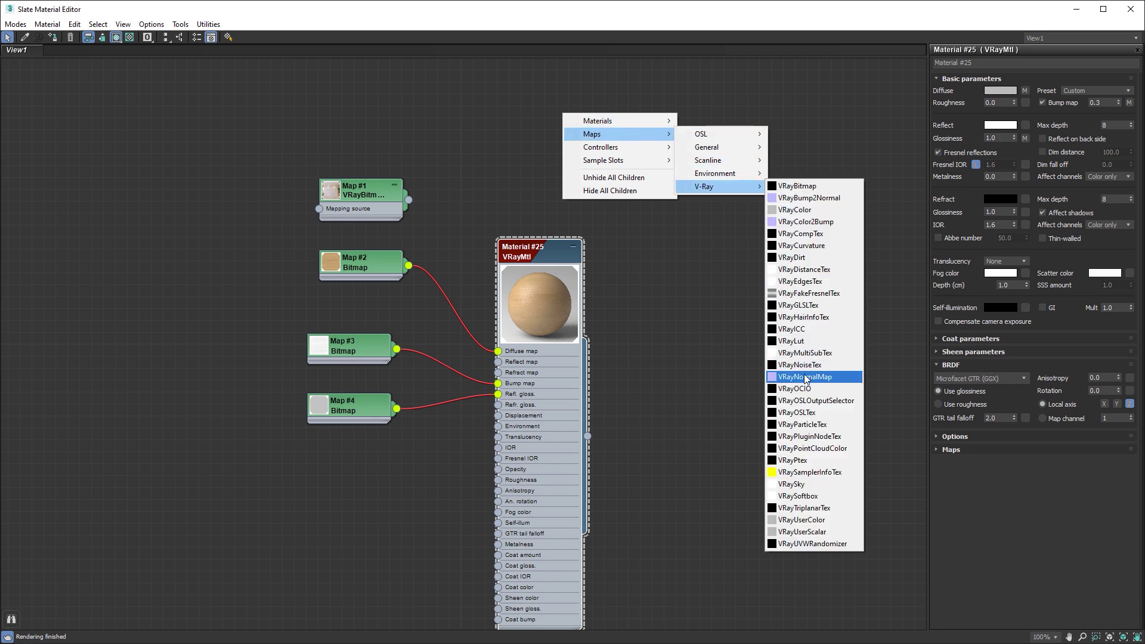
click(833, 356)
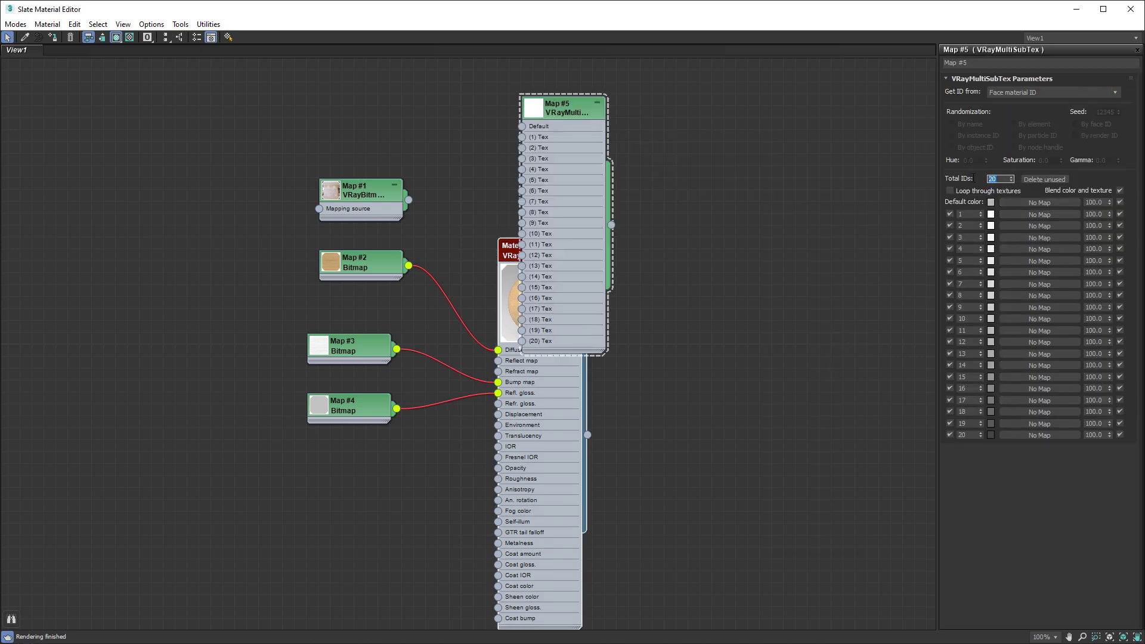
text(3)
key(Return)
drag(563, 114, 539, 150)
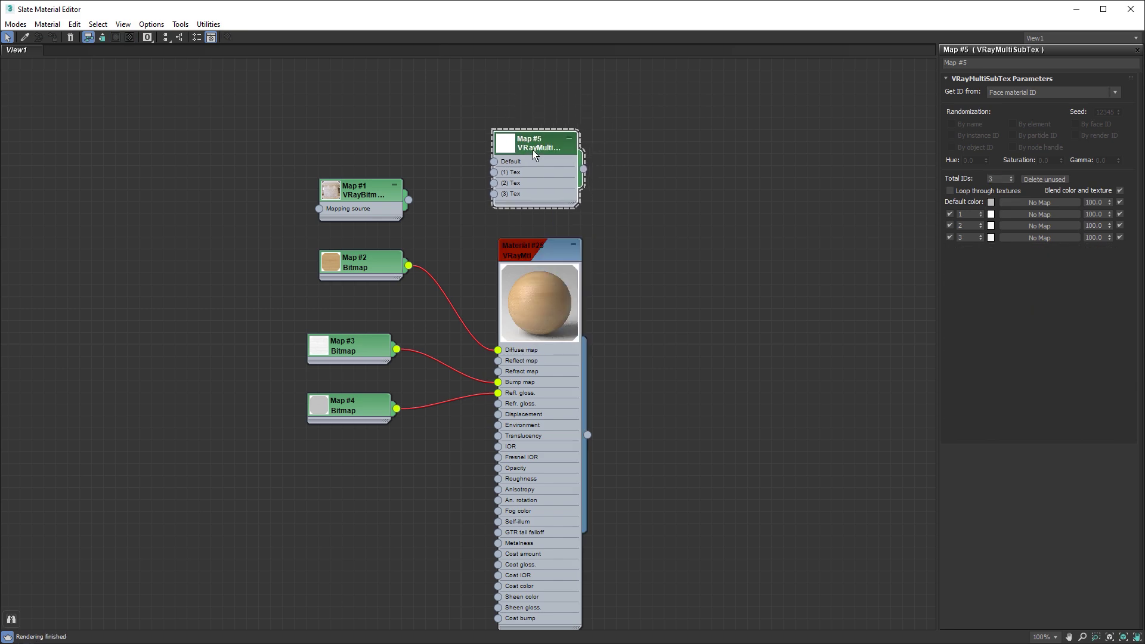
- Wire the Wood-1 D bitmap into its Default and (1) Tex inputs and arrange the nodes
drag(413, 268, 498, 162)
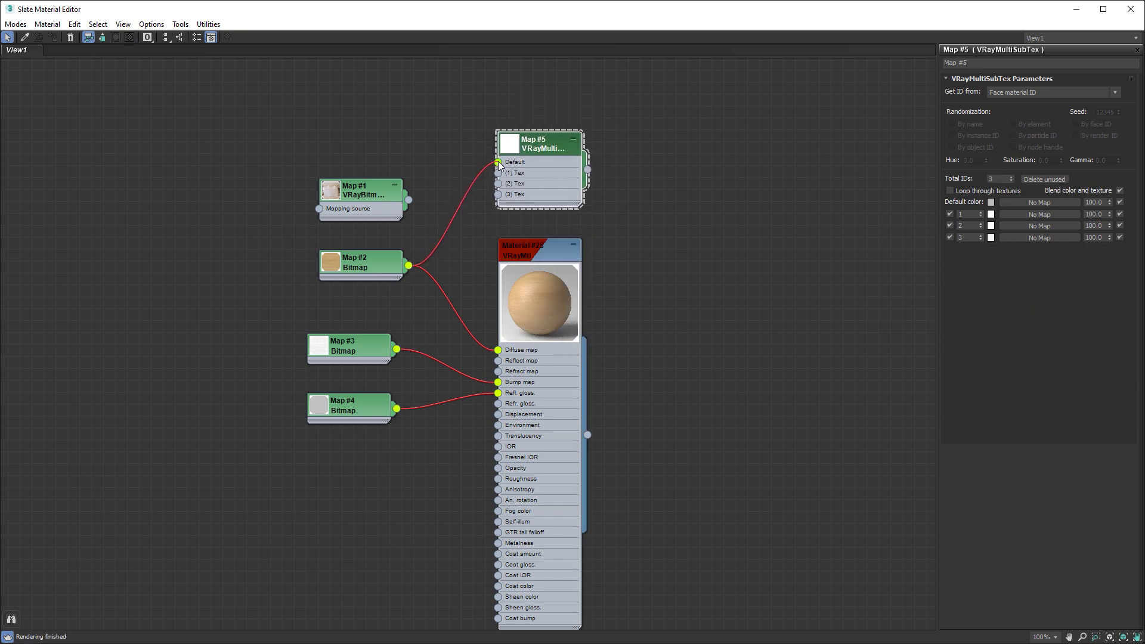
mouse_move(409, 266)
mouse_down()
mouse_move(488, 229)
mouse_move(498, 173)
mouse_up()
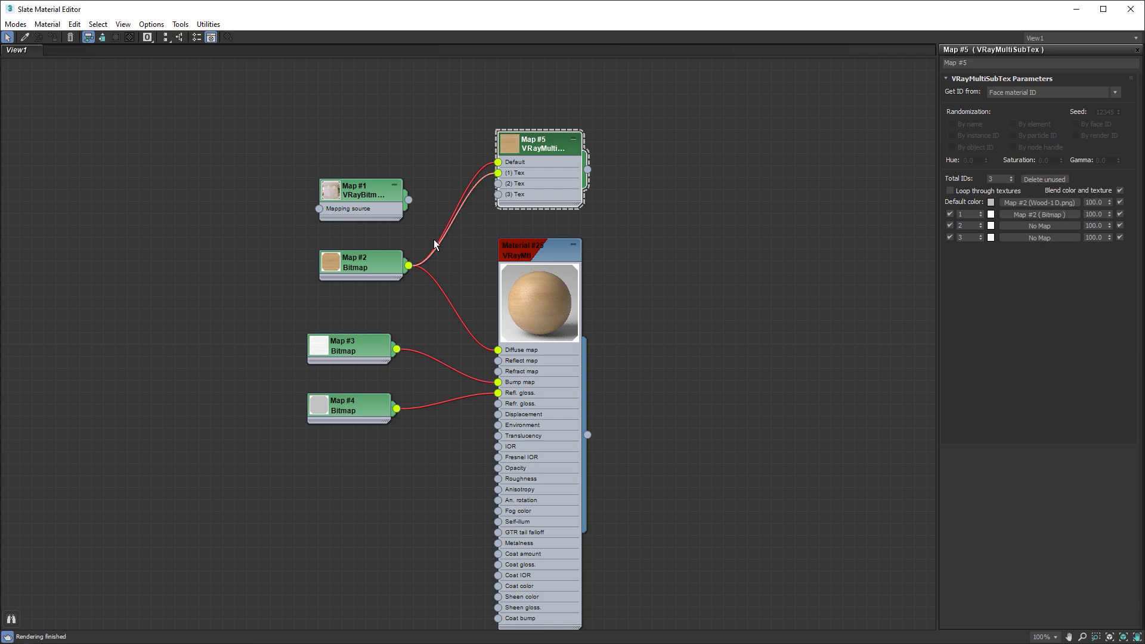
drag(388, 267, 257, 256)
mouse_move(555, 152)
mouse_down()
mouse_move(480, 220)
mouse_move(377, 267)
mouse_up()
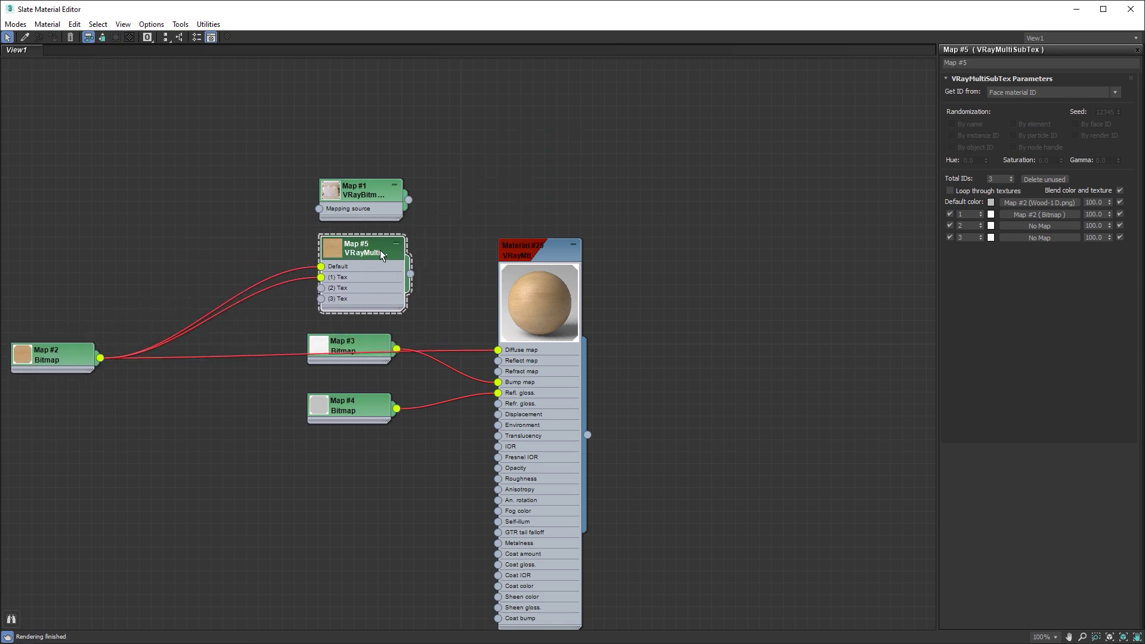
mouse_move(84, 357)
mouse_down()
mouse_move(99, 257)
mouse_move(150, 334)
mouse_up()
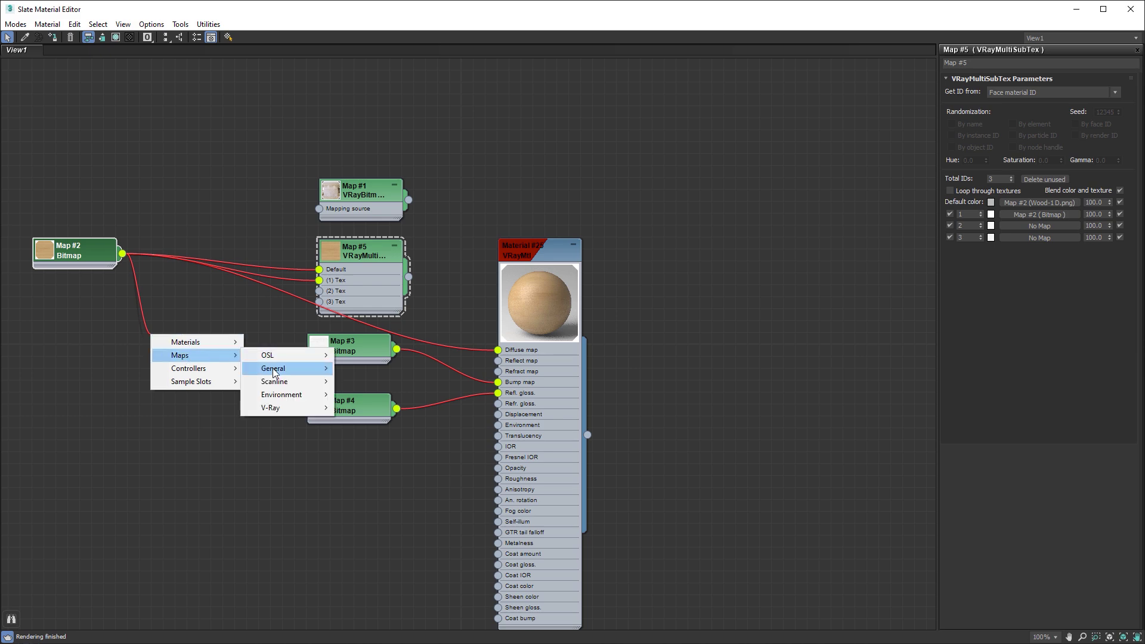
mouse_move(274, 369)
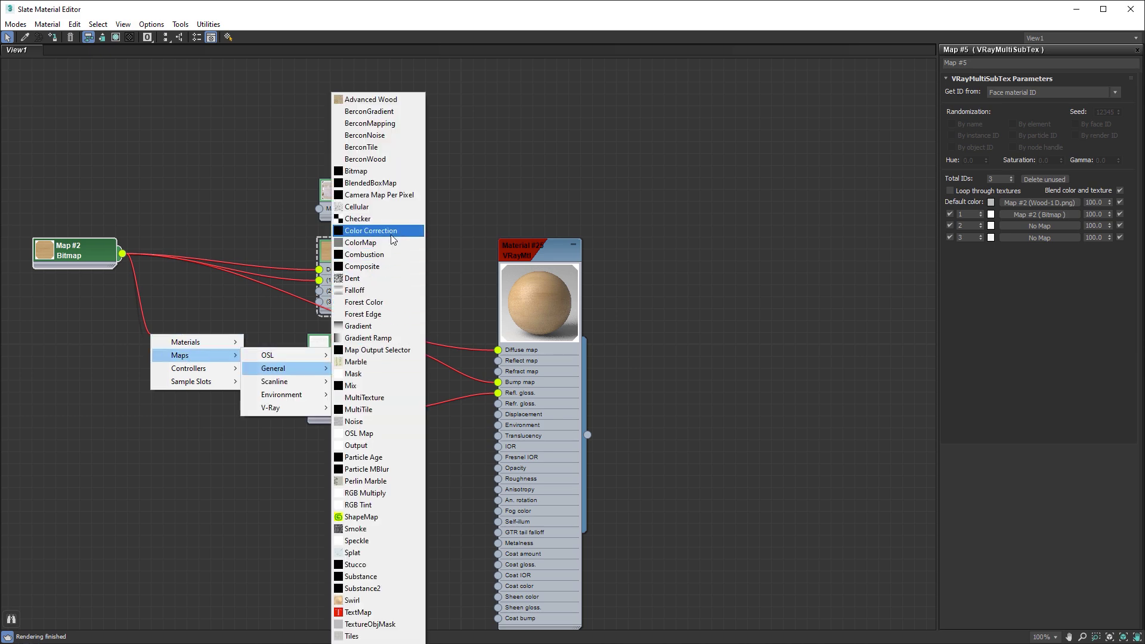
- Add two Color Correction maps from the wood bitmap, wired into Tex slots 2 and 3
click(370, 231)
drag(154, 348, 231, 324)
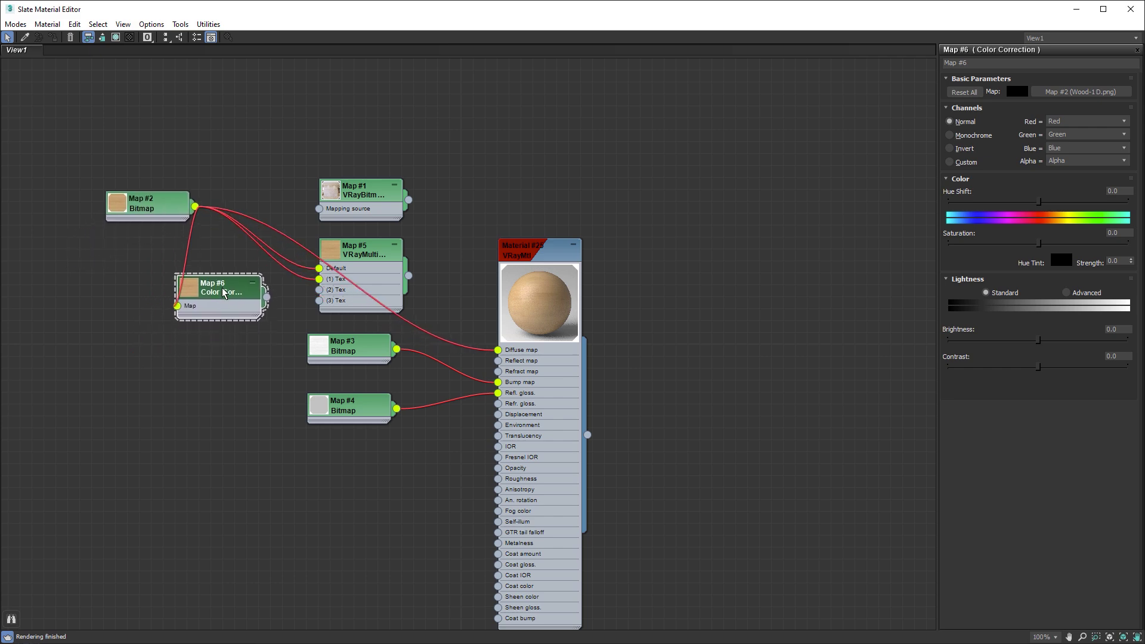
shift+drag(222, 317, 222, 354)
drag(158, 271, 120, 268)
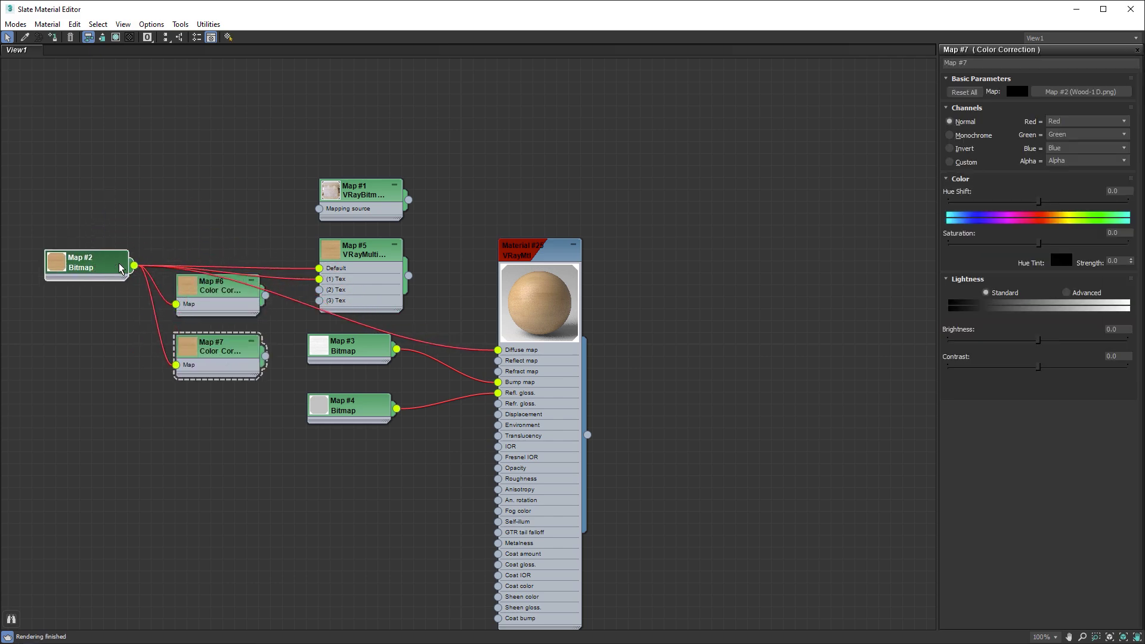
drag(265, 295, 321, 292)
drag(266, 356, 321, 301)
- Set their advanced gamma to 1.1 and 0.9, then wire the multi-texture into Diffuse
click(216, 295)
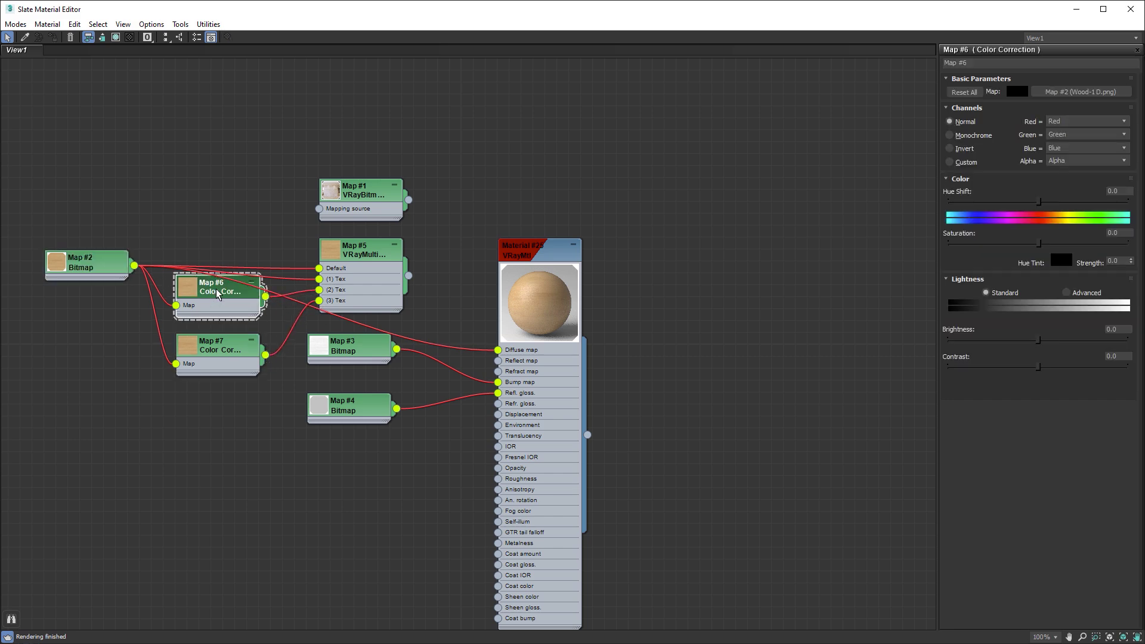
click(1067, 293)
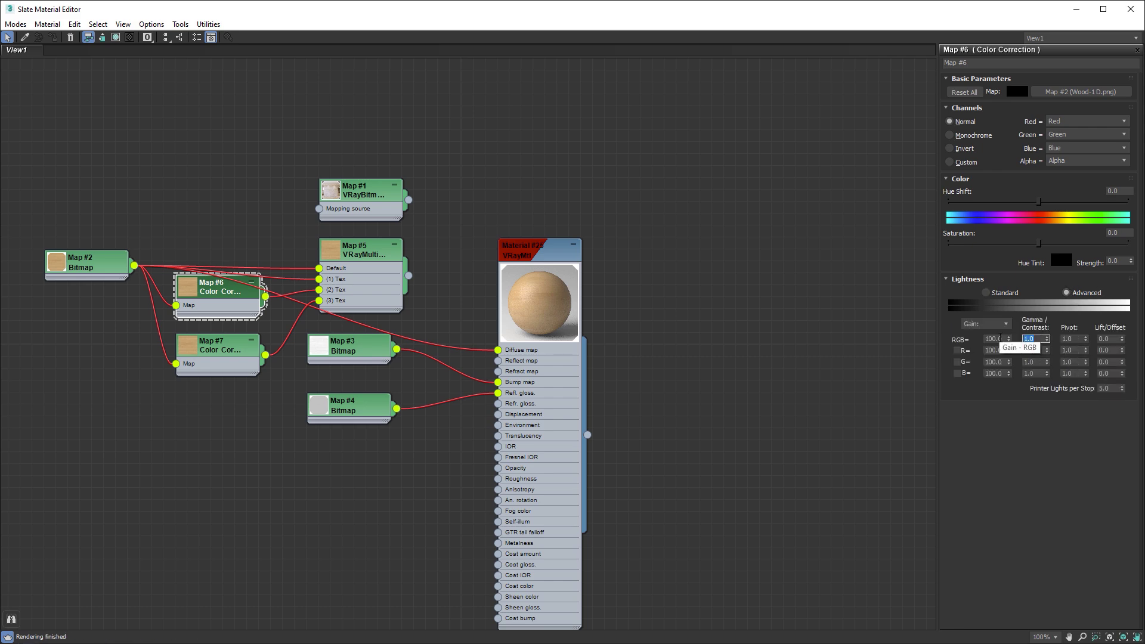
key(Return)
click(229, 353)
click(1068, 293)
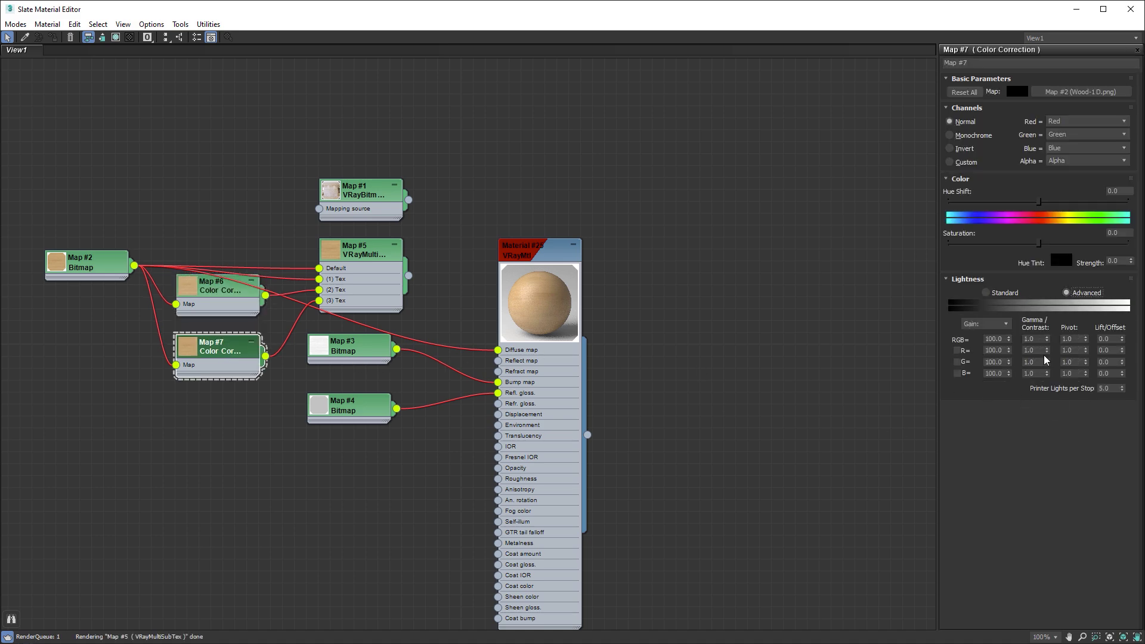
text(9)
key(Return)
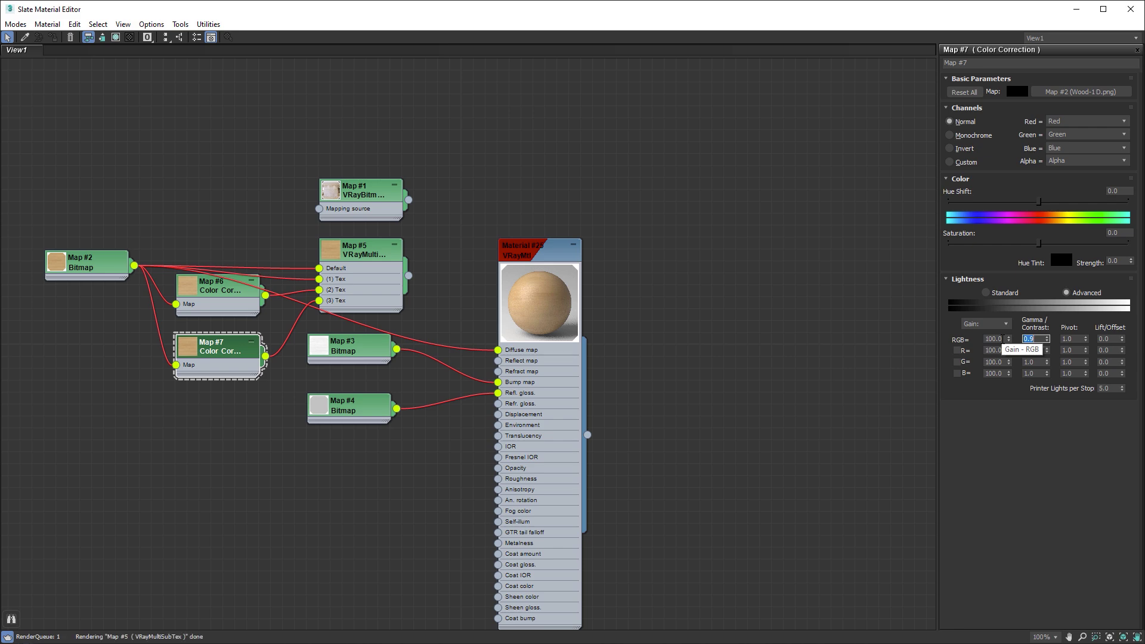
drag(408, 276, 498, 350)
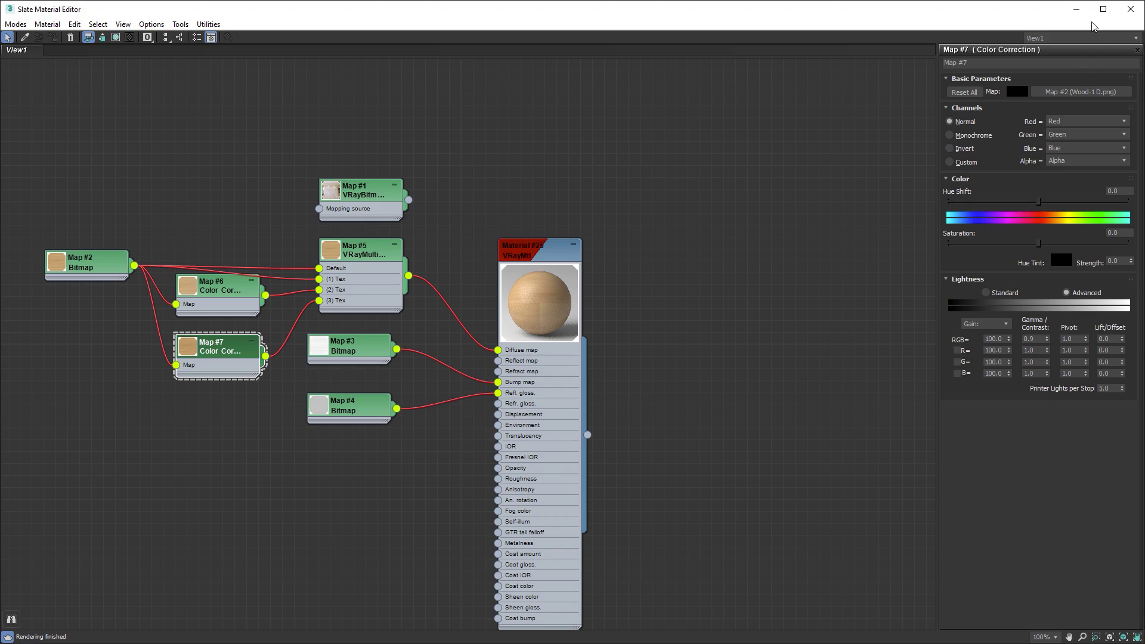
- Add a MaterialByElement modifier to Plane060 with Random Distribution and ID Count 3
click(1077, 9)
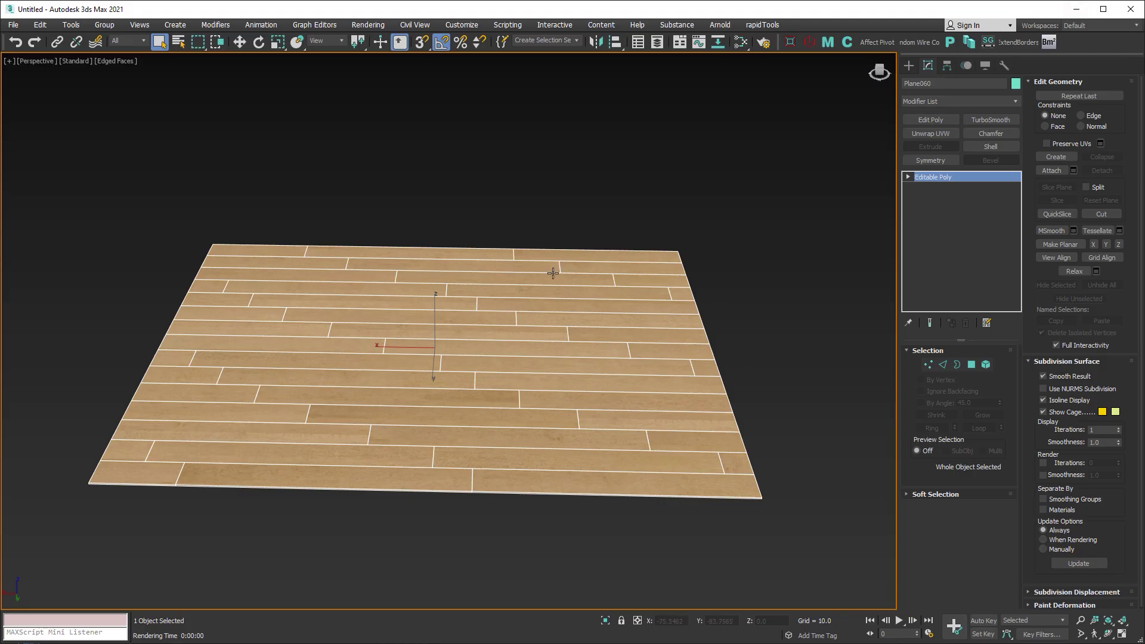
click(990, 102)
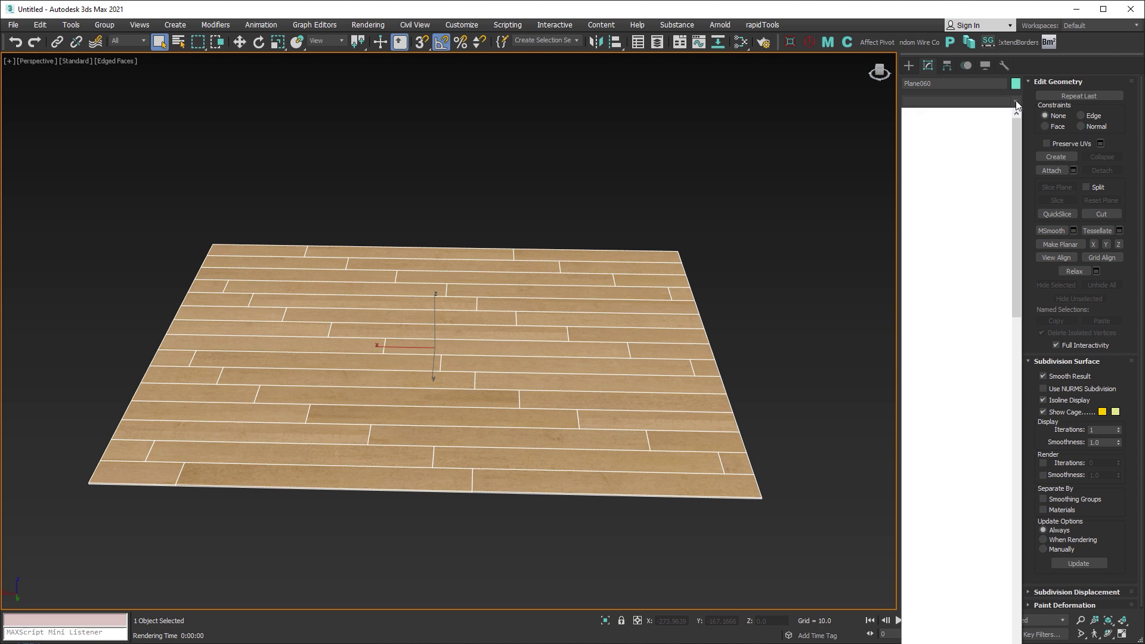
drag(1017, 125, 1016, 185)
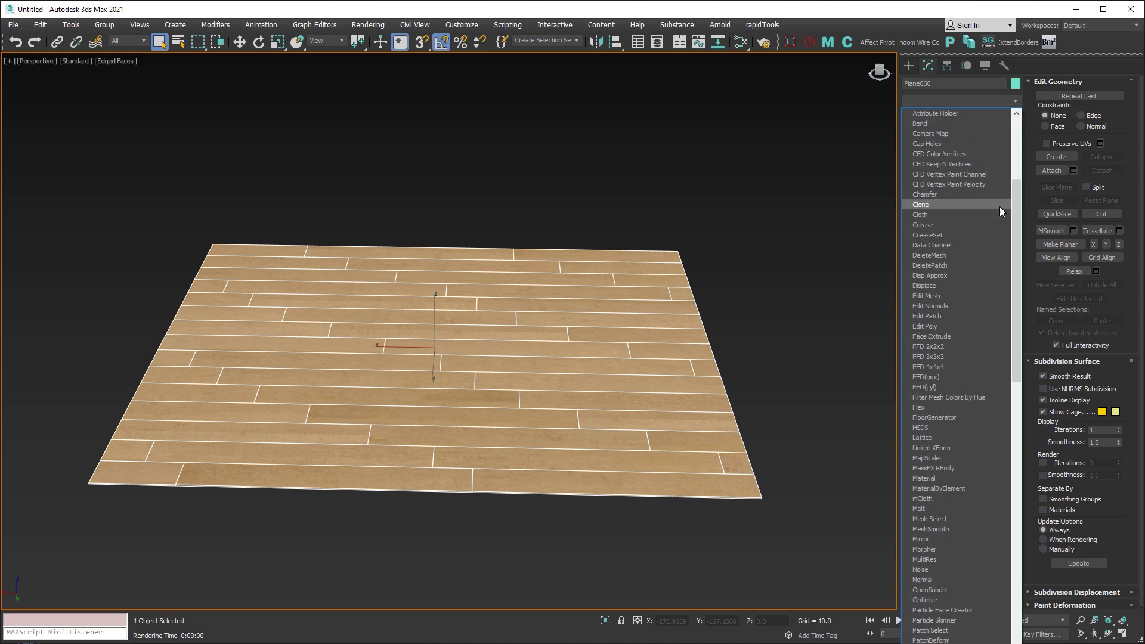
click(950, 489)
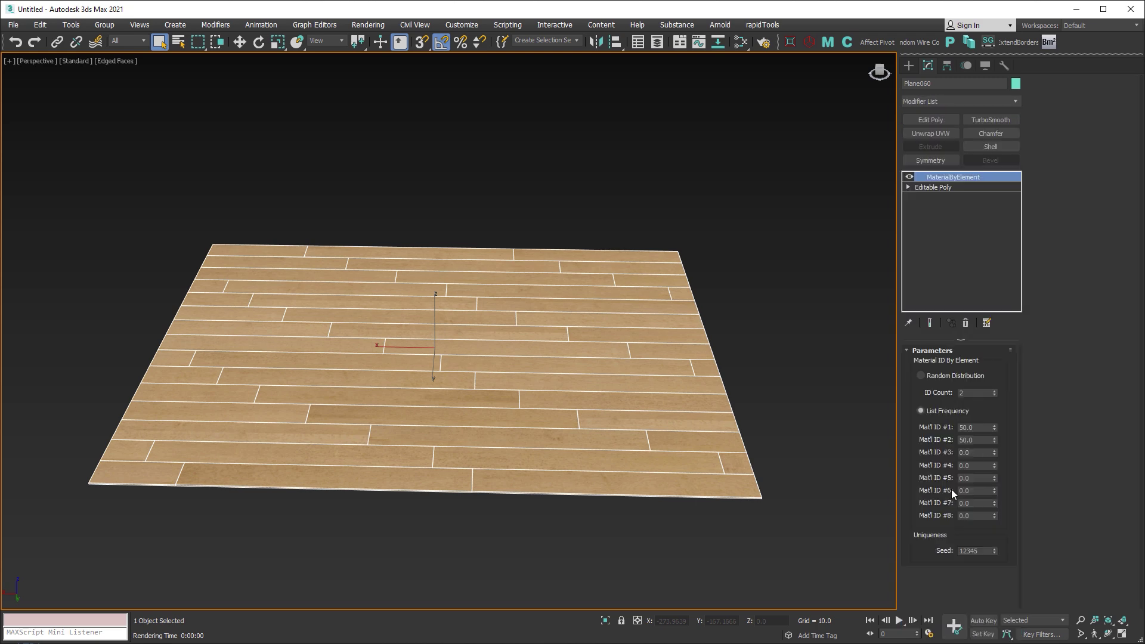
click(926, 375)
click(994, 391)
click(744, 47)
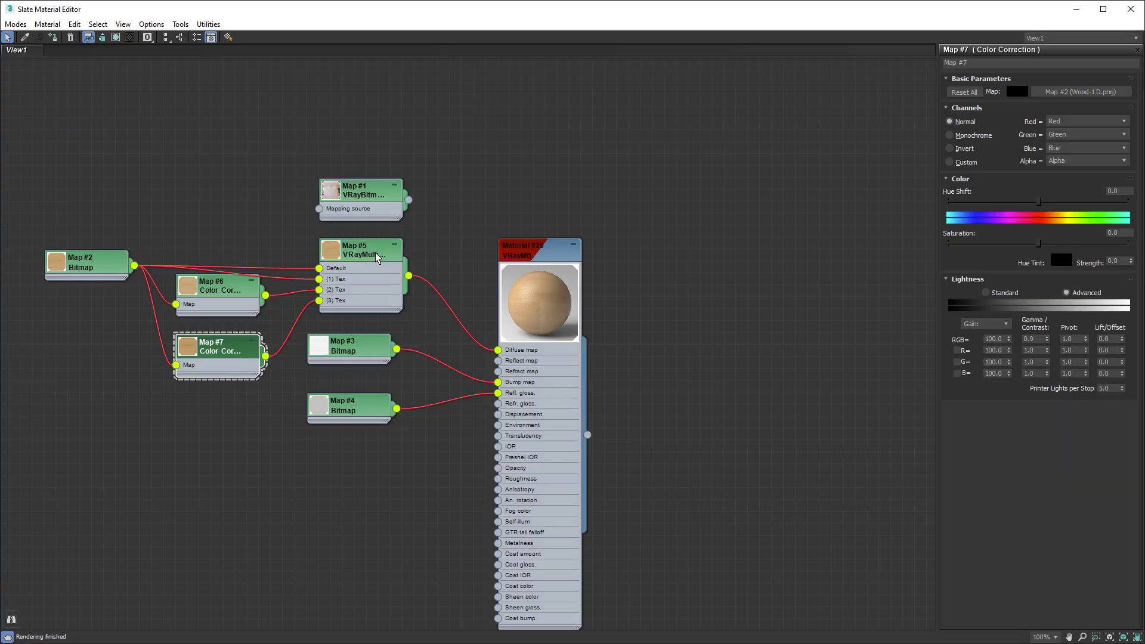
click(1128, 11)
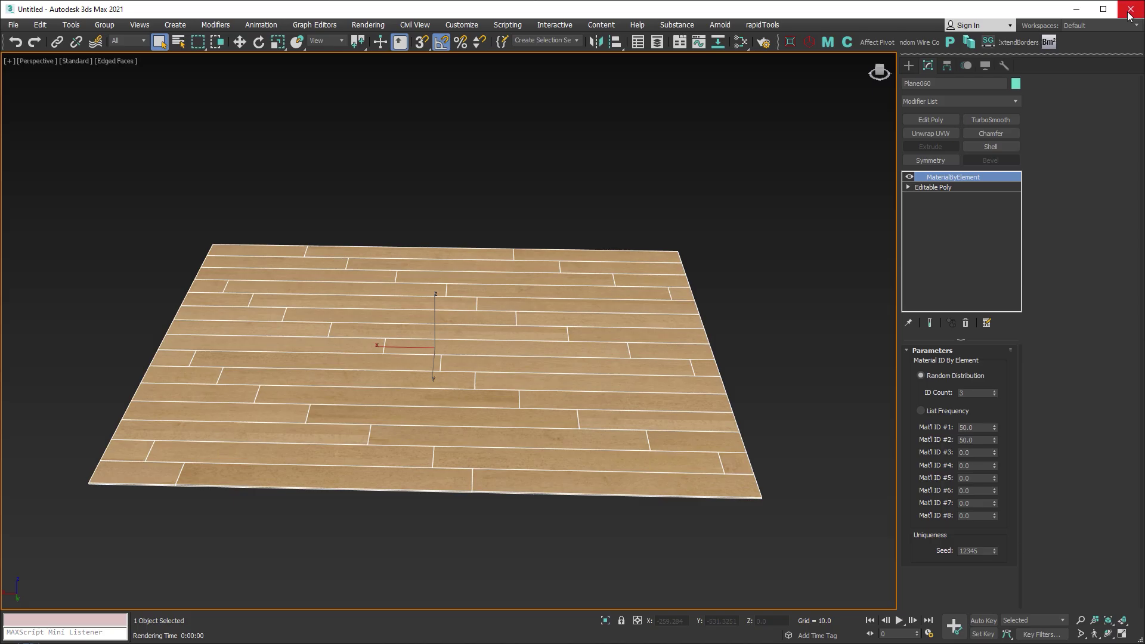
key(m)
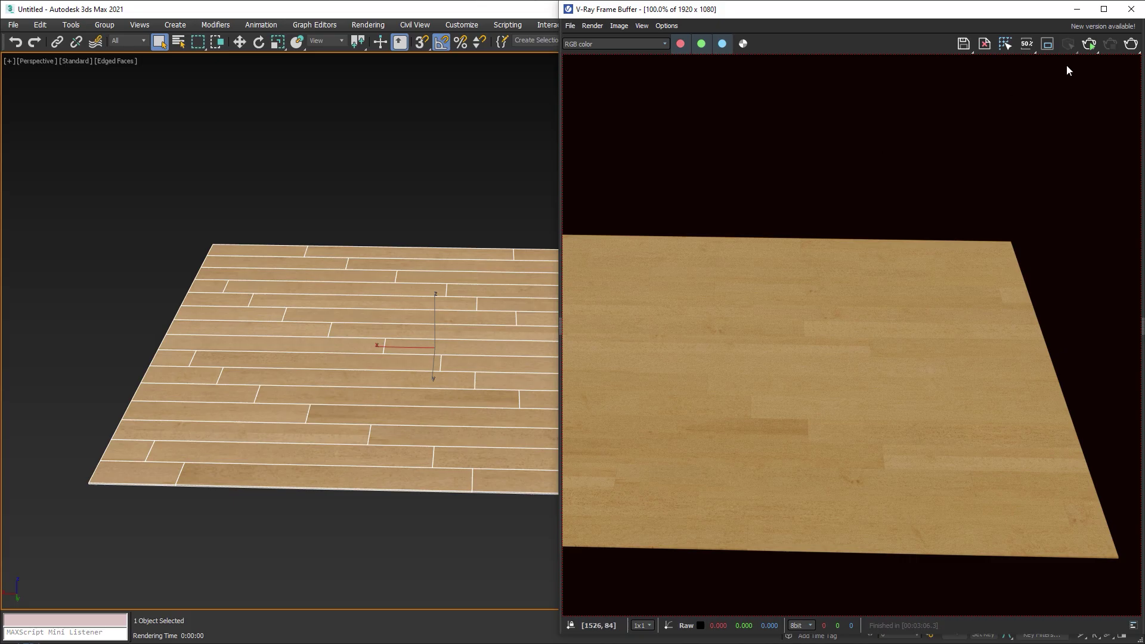
- Run the V-Ray interactive render, orbit to inspect plank tones, then reopen Slate
click(1084, 46)
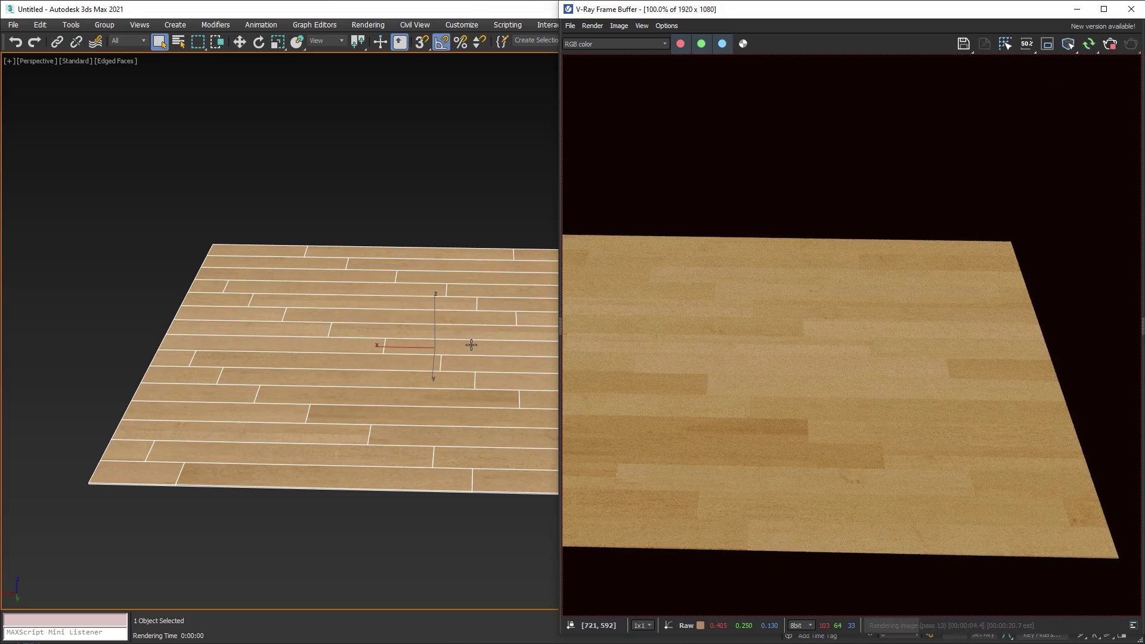
mouse_move(469, 342)
alt+middle_down()
mouse_move(491, 373)
mouse_move(491, 335)
mouse_move(397, 343)
alt+middle_up()
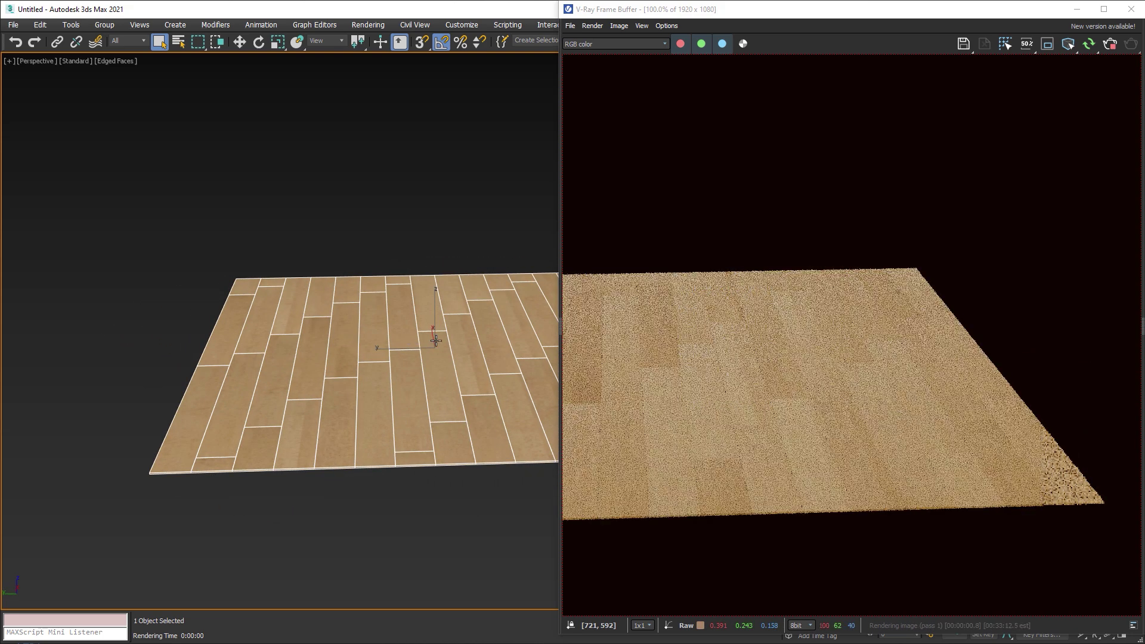
alt+middle_drag(471, 343, 636, 382)
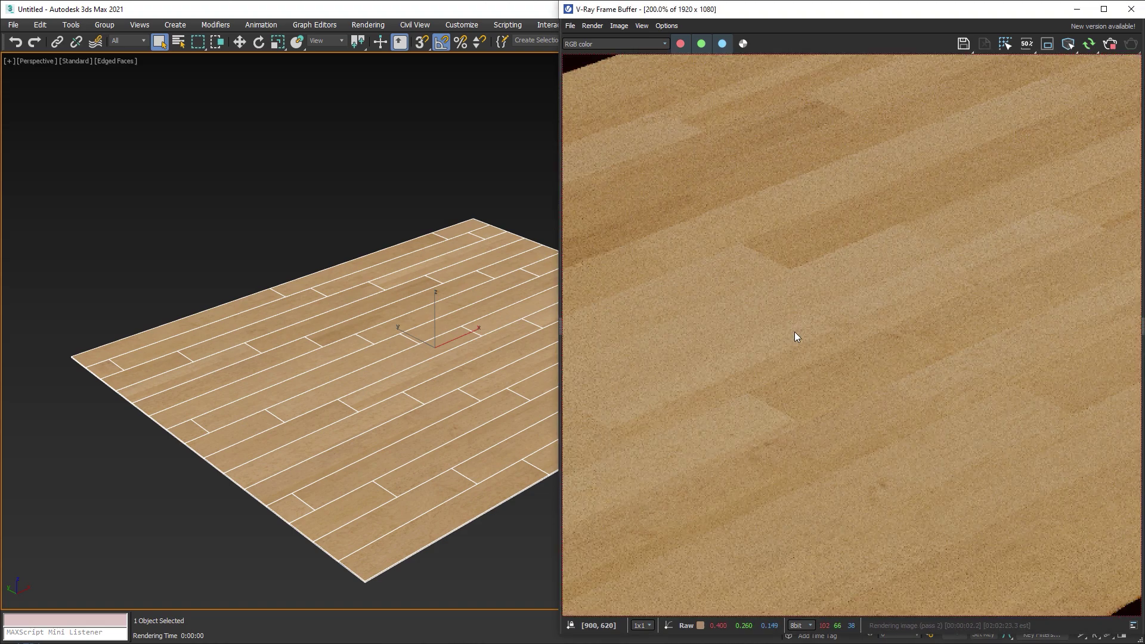
mouse_move(527, 348)
alt+middle_down()
mouse_move(513, 358)
mouse_move(588, 356)
mouse_move(606, 368)
alt+middle_up()
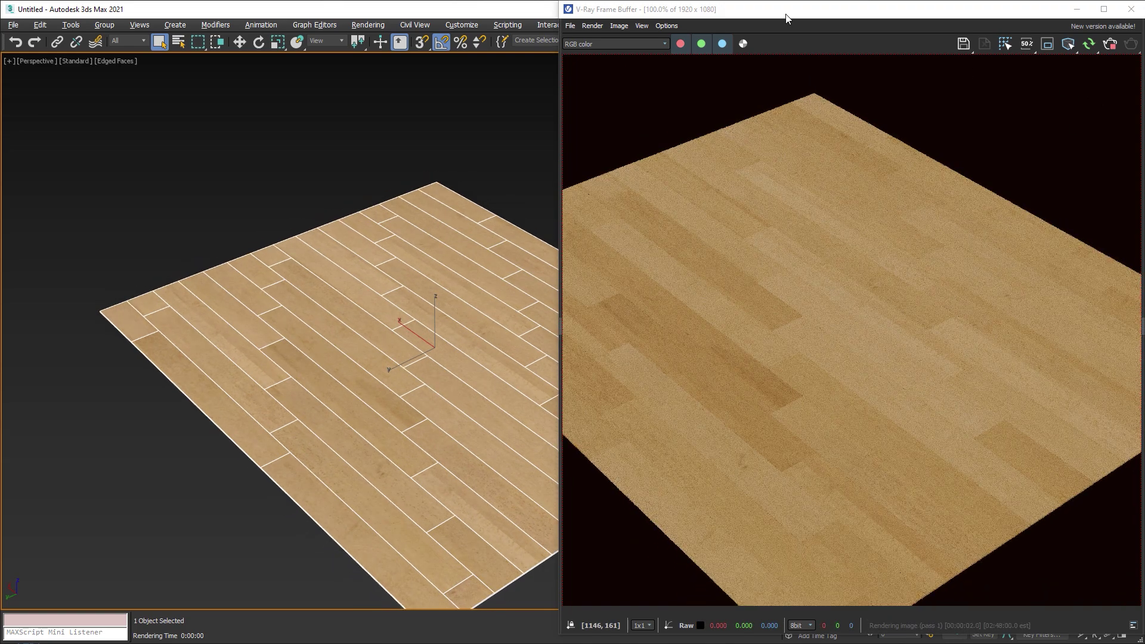
click(1131, 9)
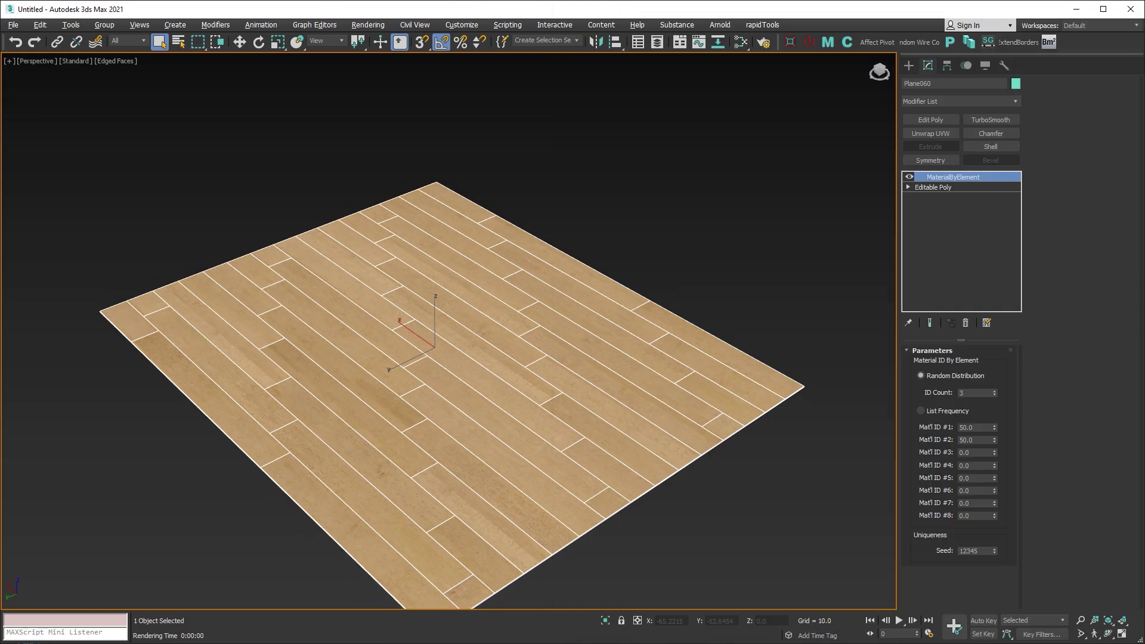
click(742, 46)
- Bring the Wood-Manio D, B and R textures into Slate as bitmap nodes
middle_drag(503, 230, 601, 207)
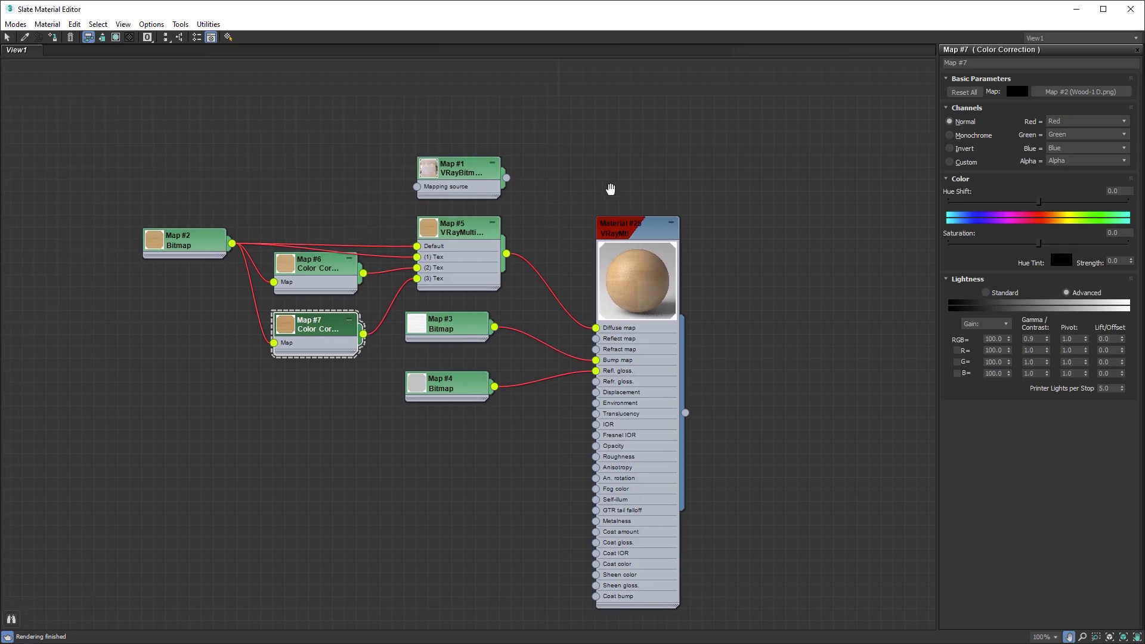
click(197, 633)
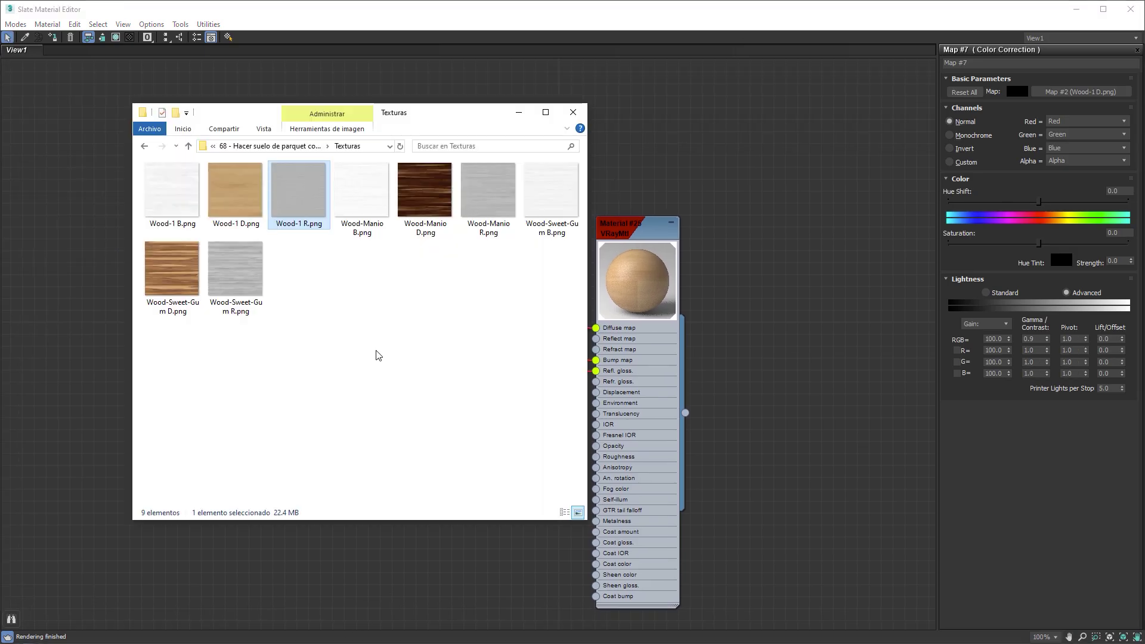
drag(422, 205, 250, 578)
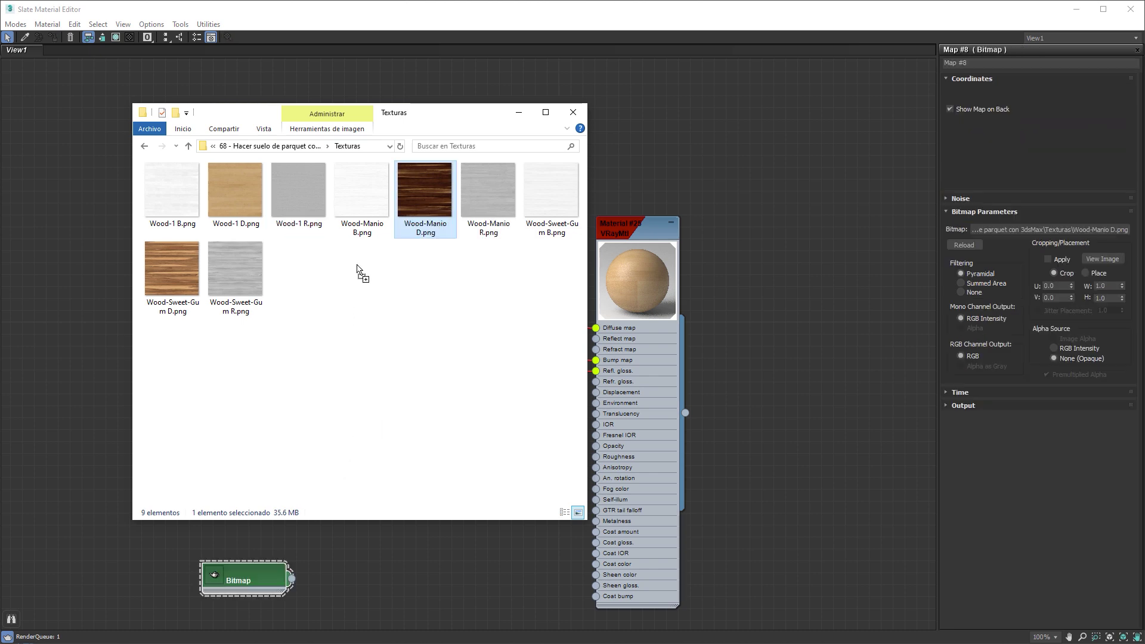
drag(362, 200, 345, 582)
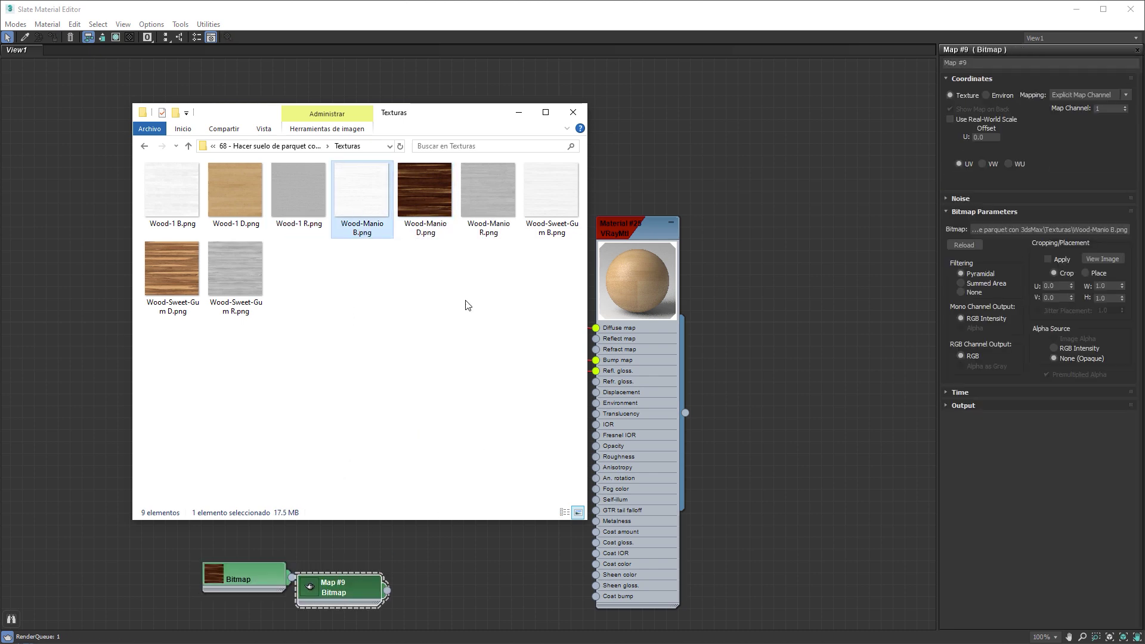
mouse_move(489, 201)
mouse_down()
mouse_move(461, 555)
mouse_move(427, 588)
mouse_up()
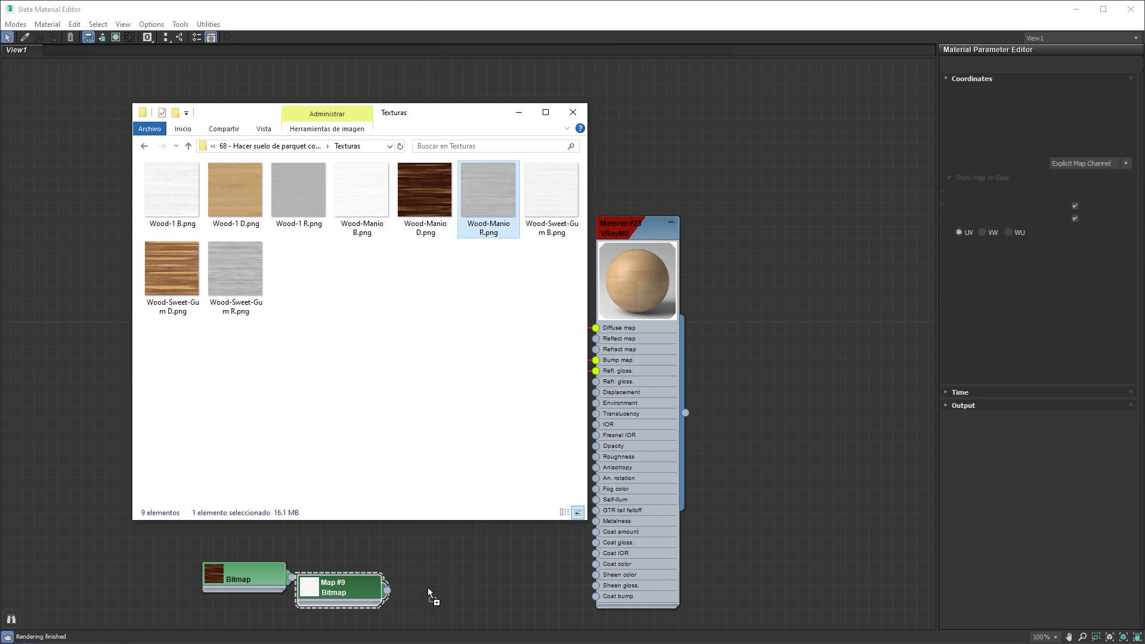
mouse_move(253, 576)
mouse_down()
mouse_move(181, 314)
mouse_move(416, 245)
mouse_up()
- Wire Wood-Manio D into Maps #5, #6, #7, B into Bump, R into Refl. gloss
mouse_move(220, 315)
mouse_down()
mouse_move(358, 298)
mouse_move(416, 257)
mouse_up()
drag(220, 317, 273, 281)
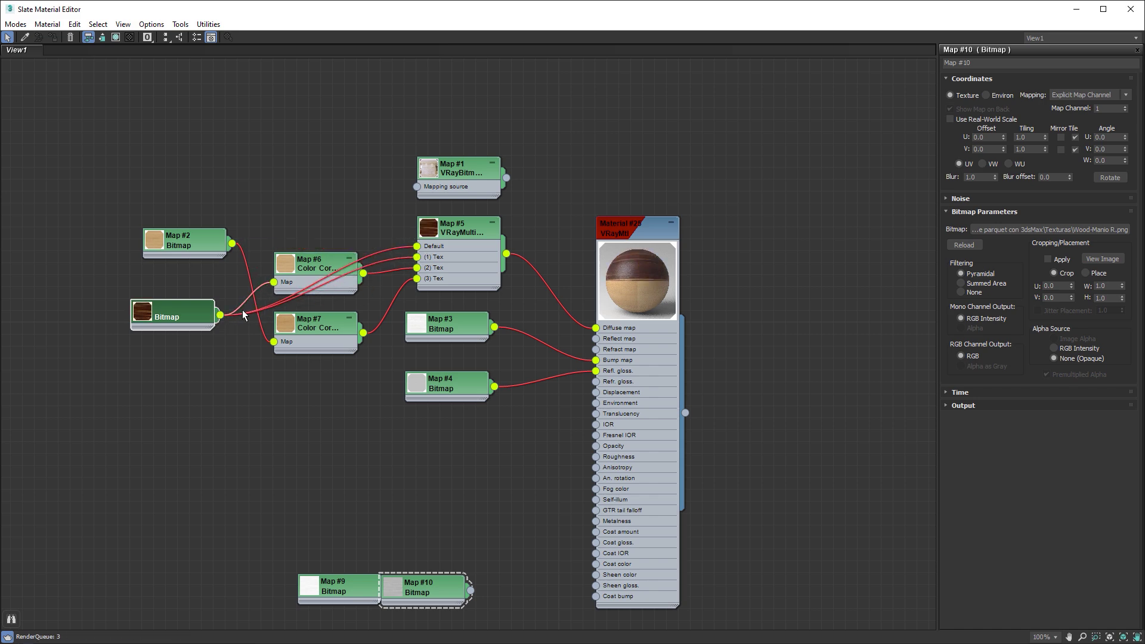
drag(220, 315, 273, 341)
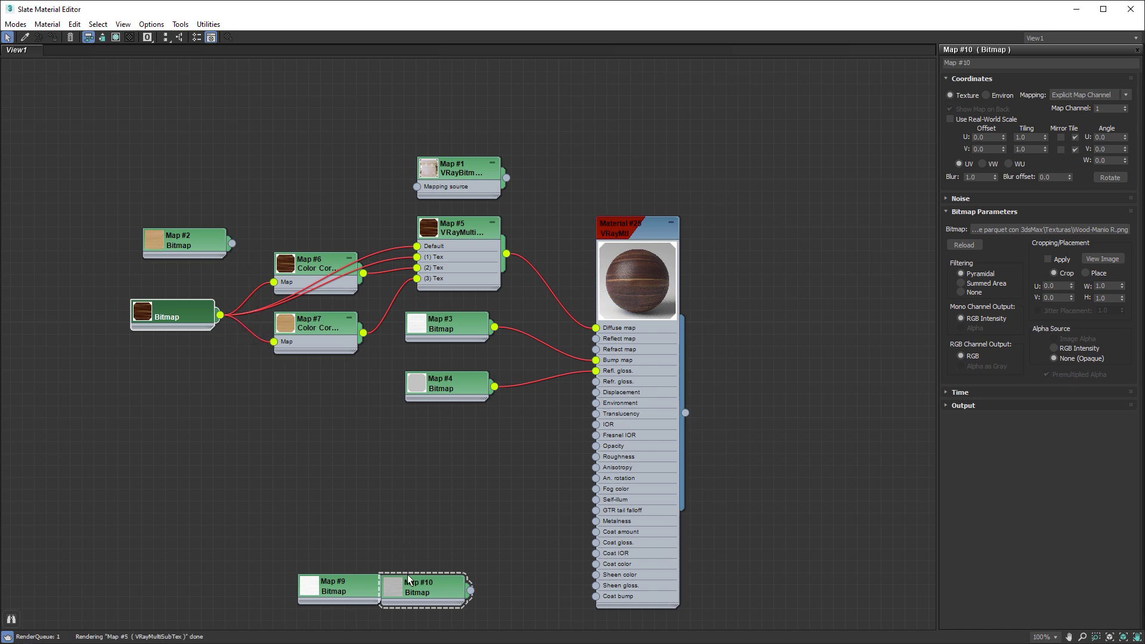
drag(346, 582, 333, 424)
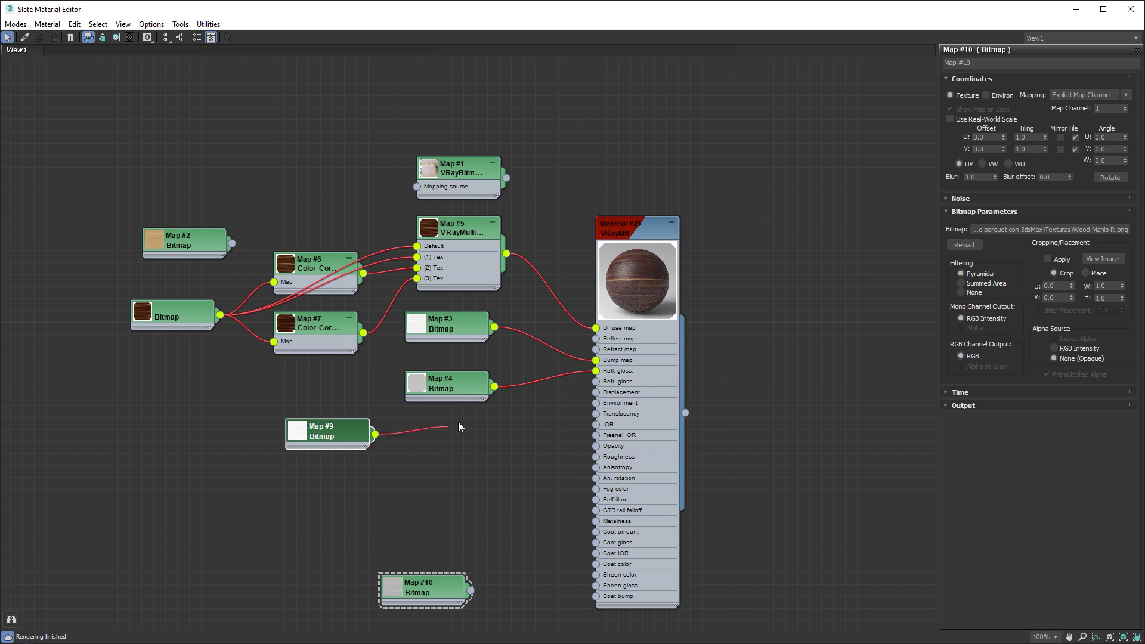
drag(459, 423, 596, 360)
mouse_move(443, 589)
mouse_down()
mouse_move(360, 493)
mouse_move(561, 403)
mouse_move(595, 371)
mouse_up()
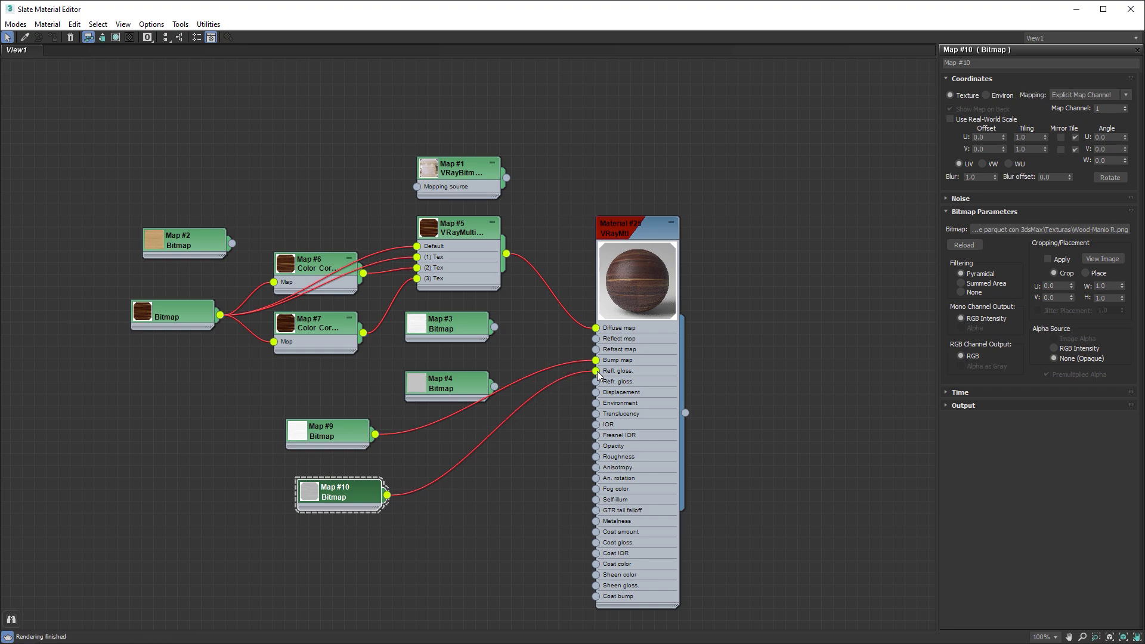
click(1077, 9)
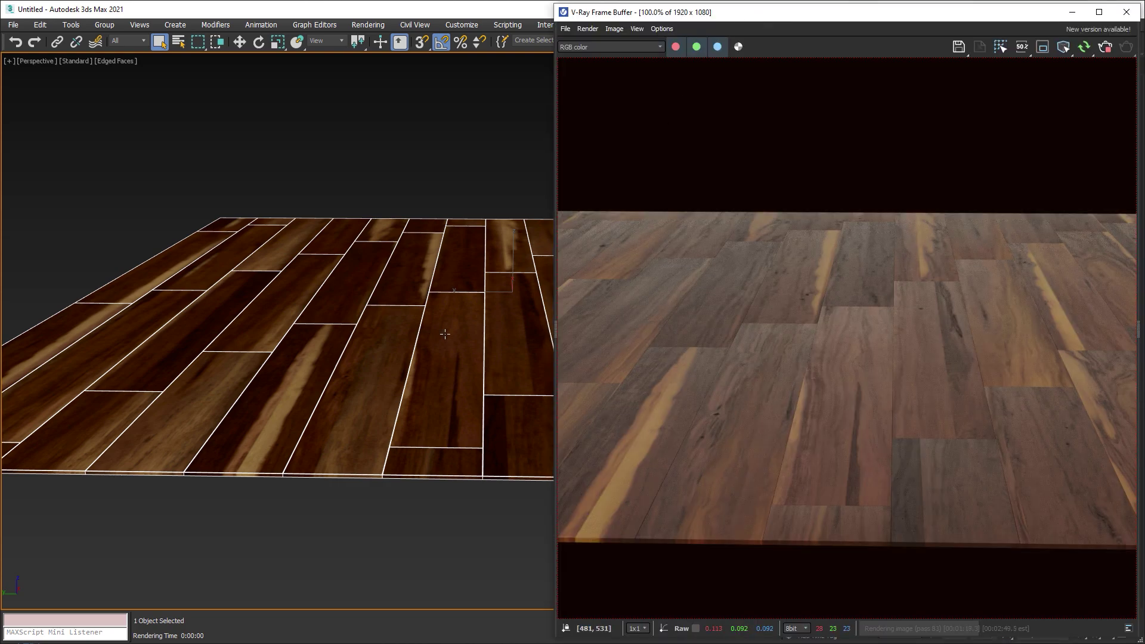
- Orbit the Perspective view around the Wood-Manio floor render from three angles
alt+middle_drag(445, 334, 422, 339)
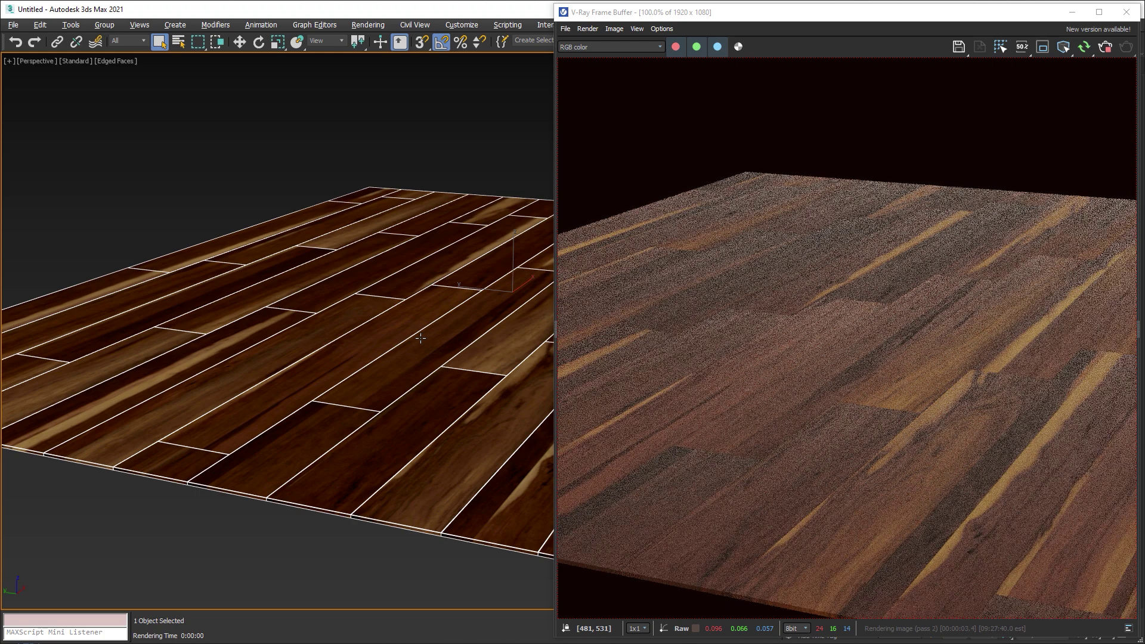
alt+middle_drag(372, 354, 443, 358)
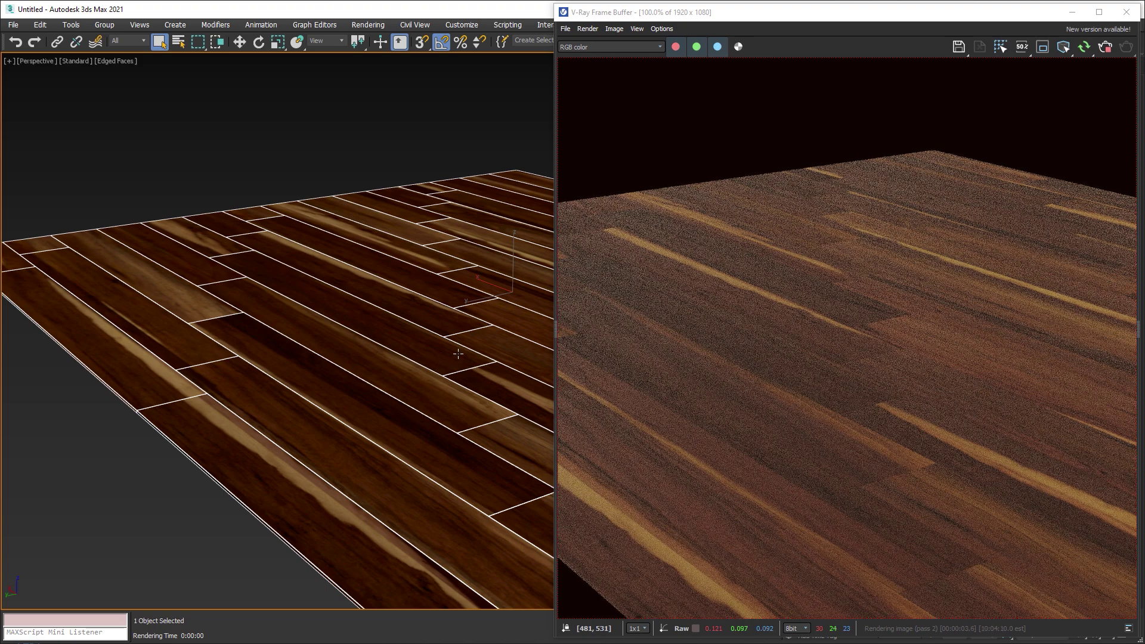
alt+middle_drag(458, 354, 531, 356)
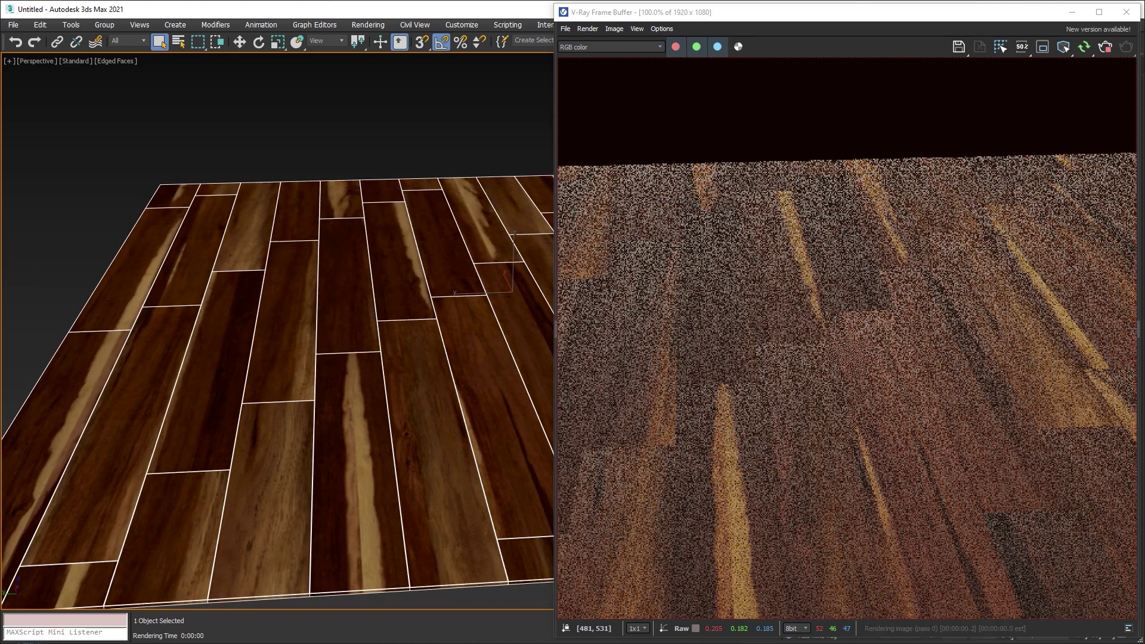
- Add Wood-Sweet-Gum D, B and R textures to Slate as bitmap nodes
key(m)
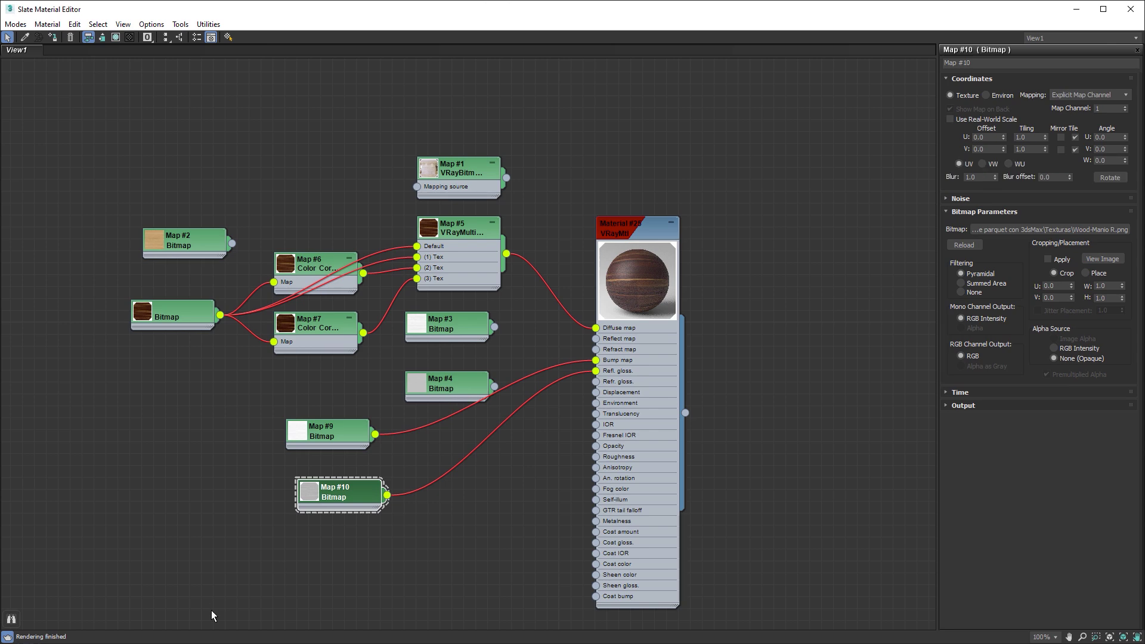
key(alt+Tab)
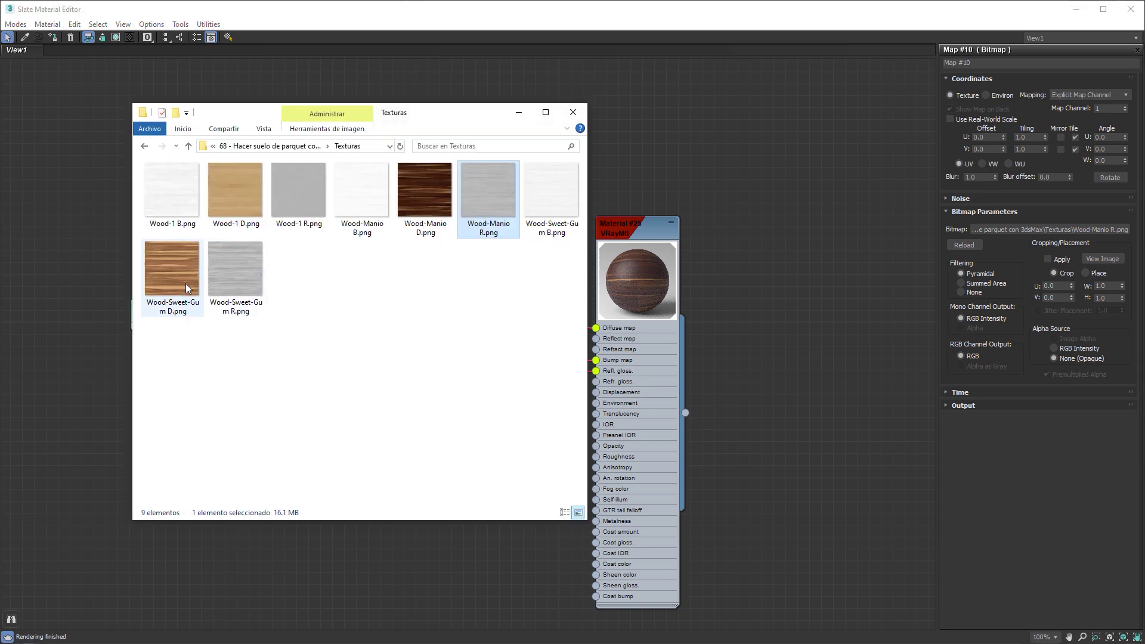
mouse_move(173, 269)
mouse_down()
mouse_move(223, 578)
mouse_move(158, 567)
mouse_move(365, 327)
mouse_up()
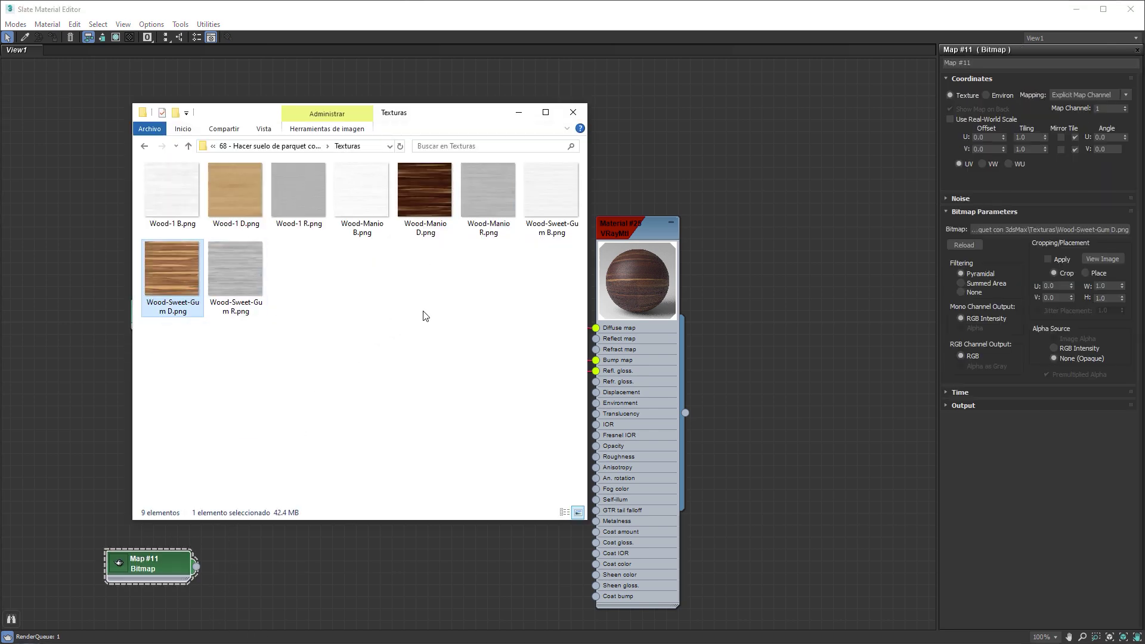
drag(551, 191, 260, 567)
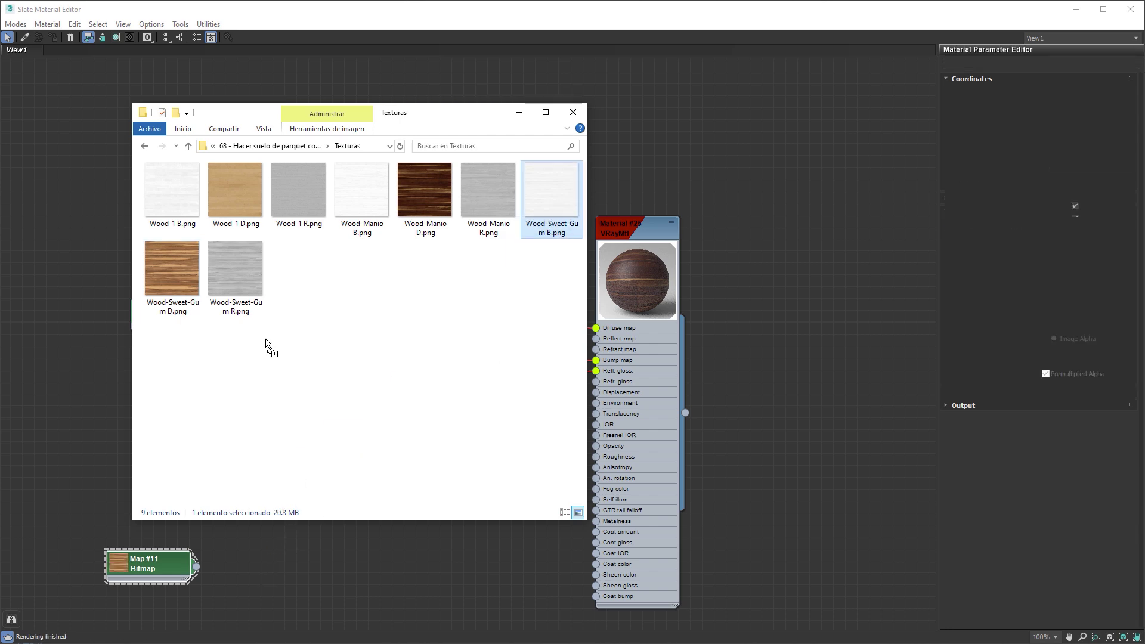
mouse_move(237, 274)
mouse_down()
mouse_move(345, 570)
mouse_move(597, 371)
mouse_up()
click(352, 576)
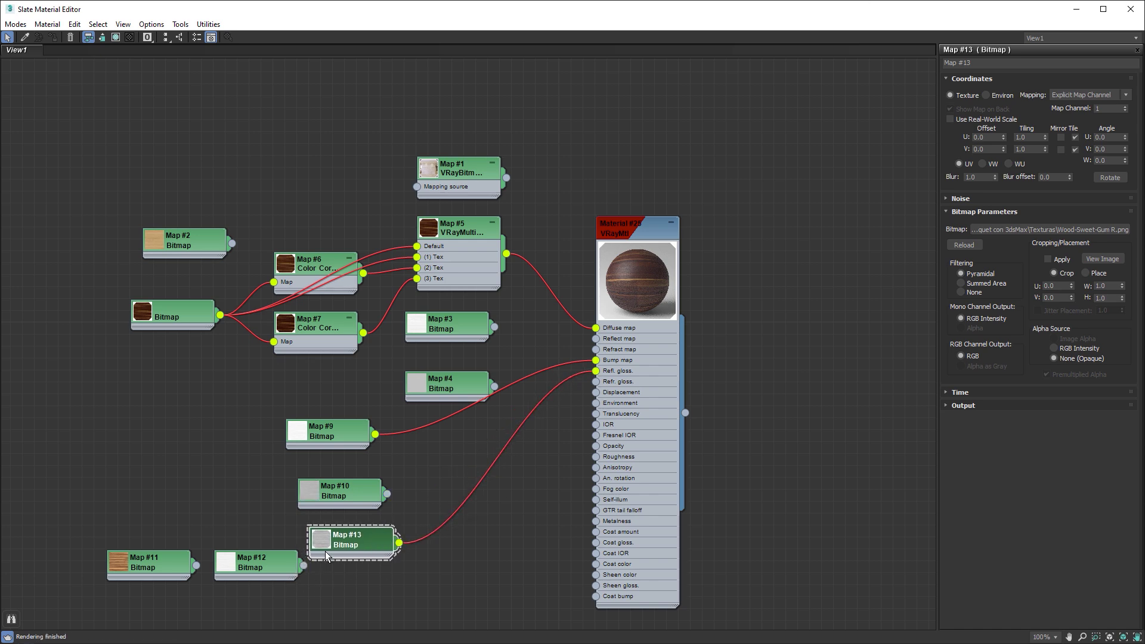
- Wire Wood-Sweet-Gum B into Bump and D into Maps #5, #6 and #7
drag(304, 565, 596, 360)
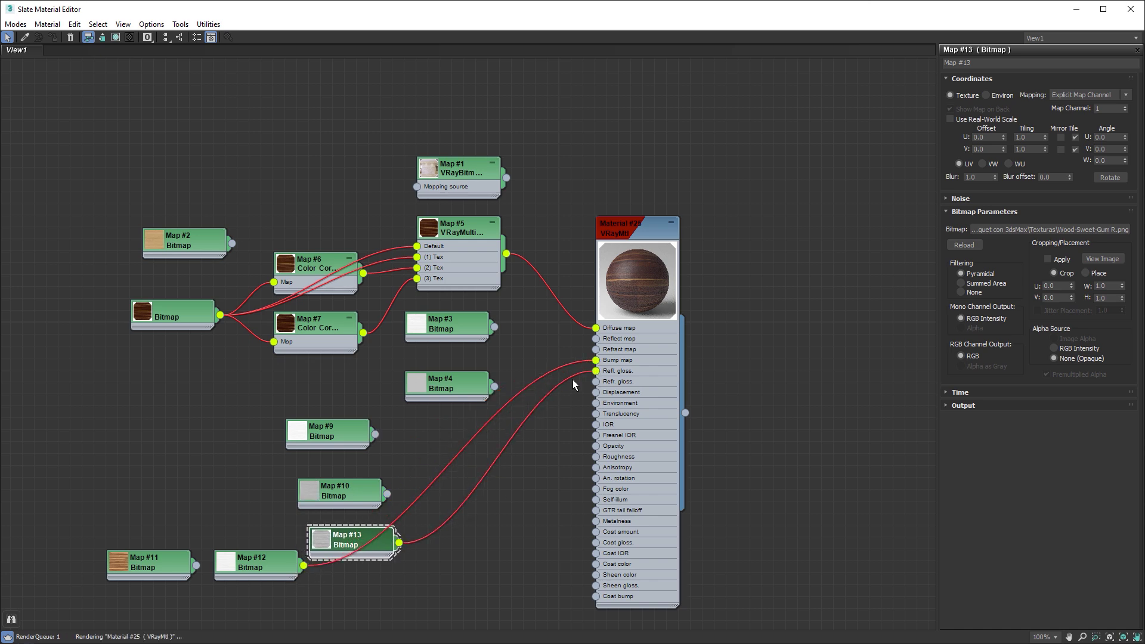
mouse_move(164, 568)
mouse_down()
mouse_move(192, 374)
mouse_move(417, 246)
mouse_up()
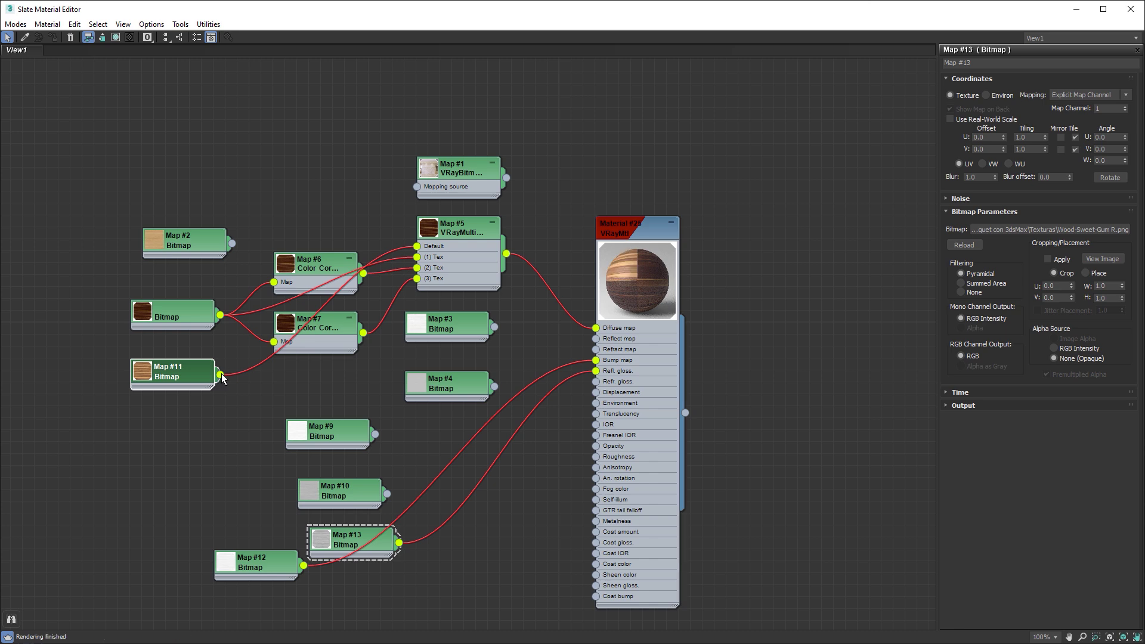
drag(220, 375, 417, 257)
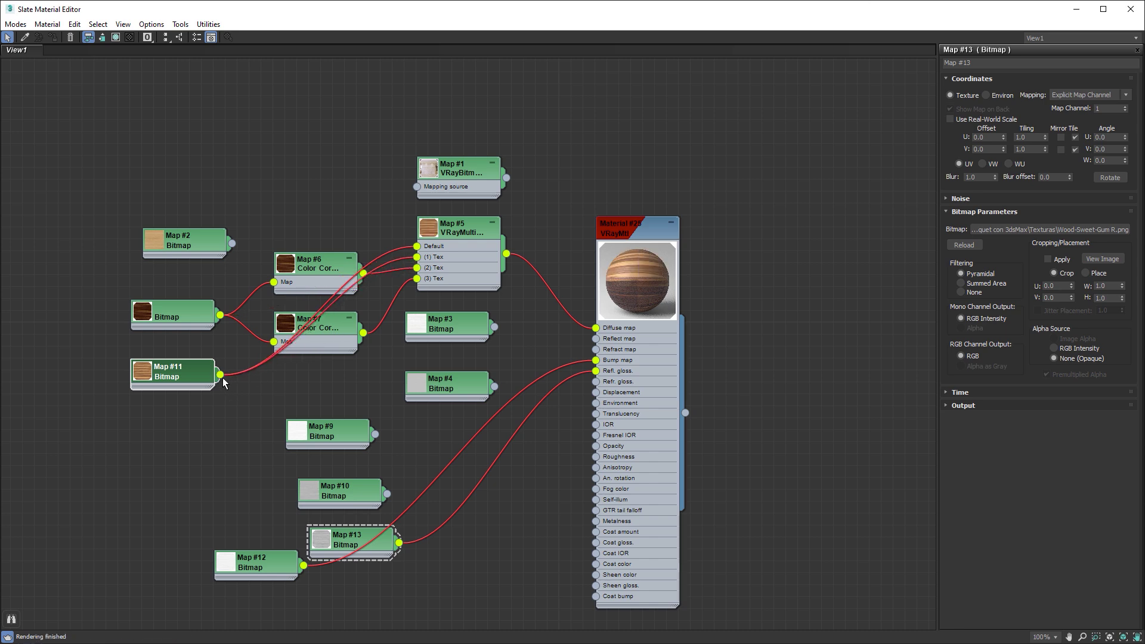
drag(220, 375, 273, 281)
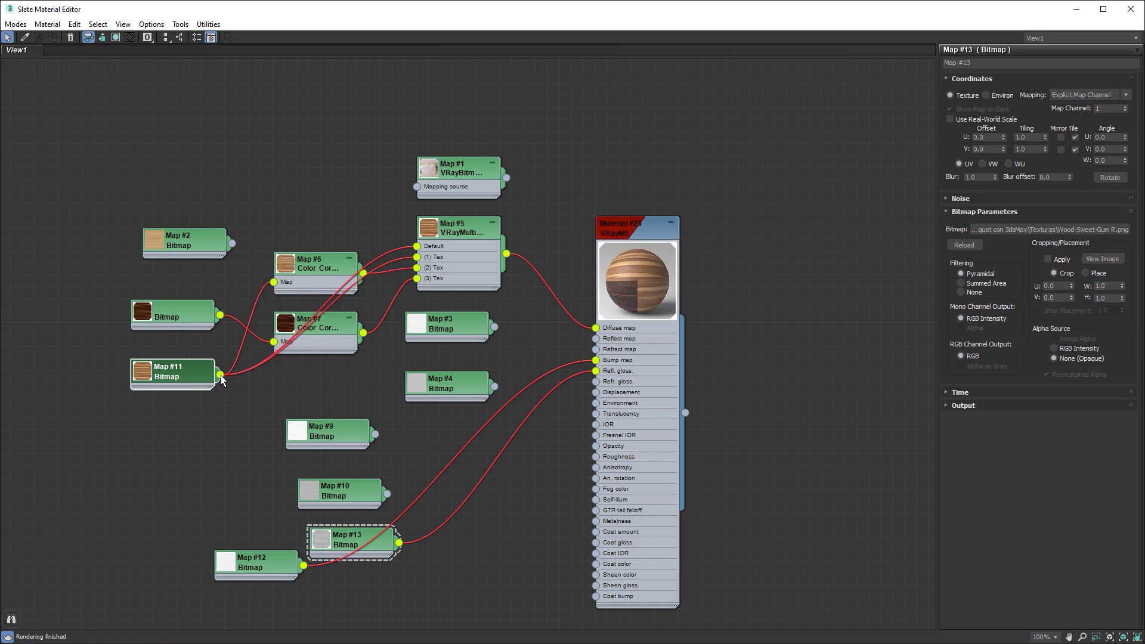
drag(263, 354, 273, 342)
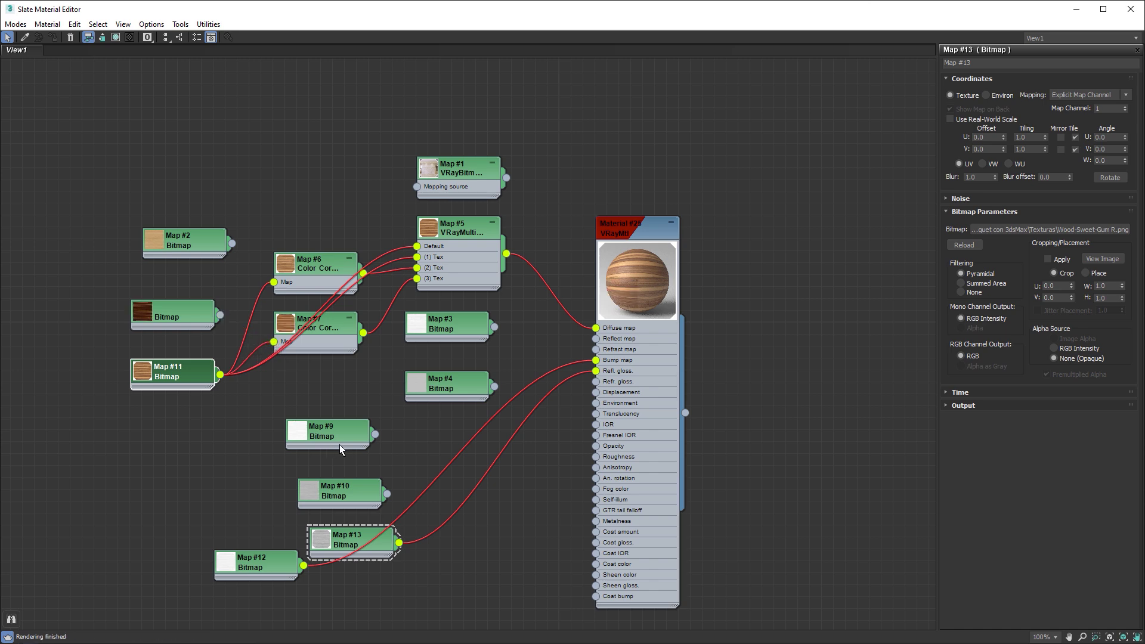
- Enable Map #13's Color Map curve and raise its start point to 0.179
drag(334, 541, 356, 583)
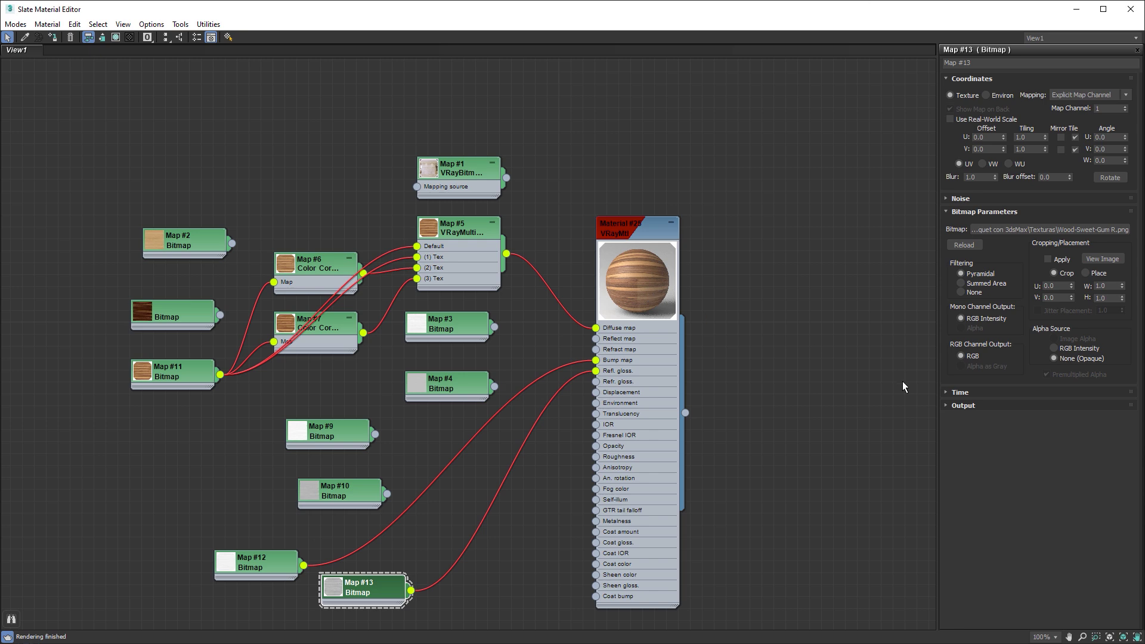
click(948, 406)
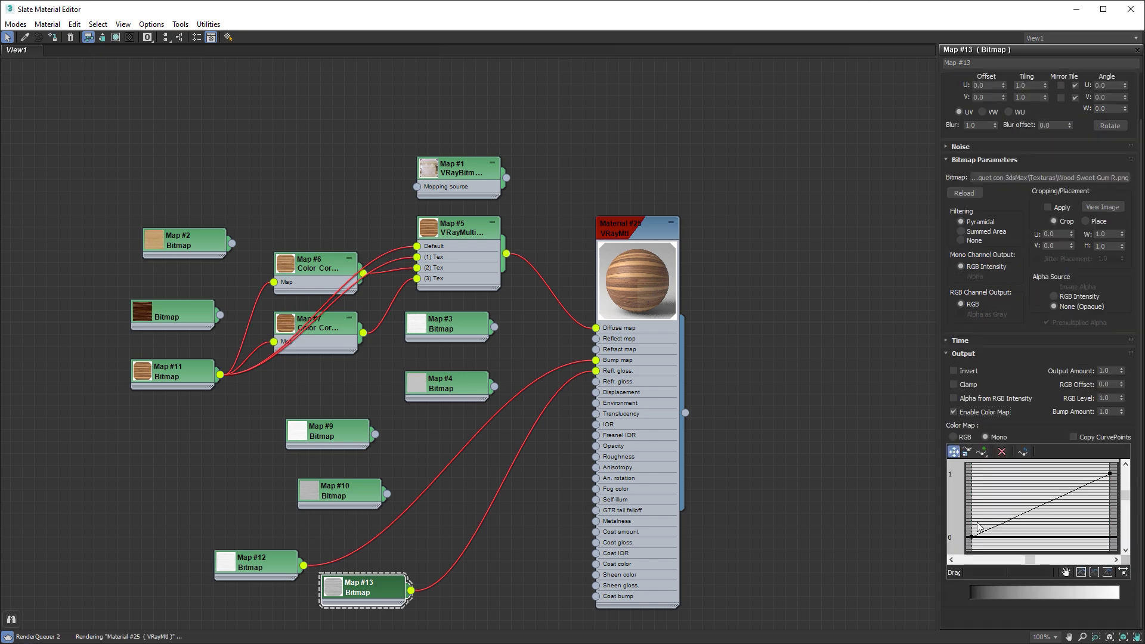
drag(971, 533, 972, 514)
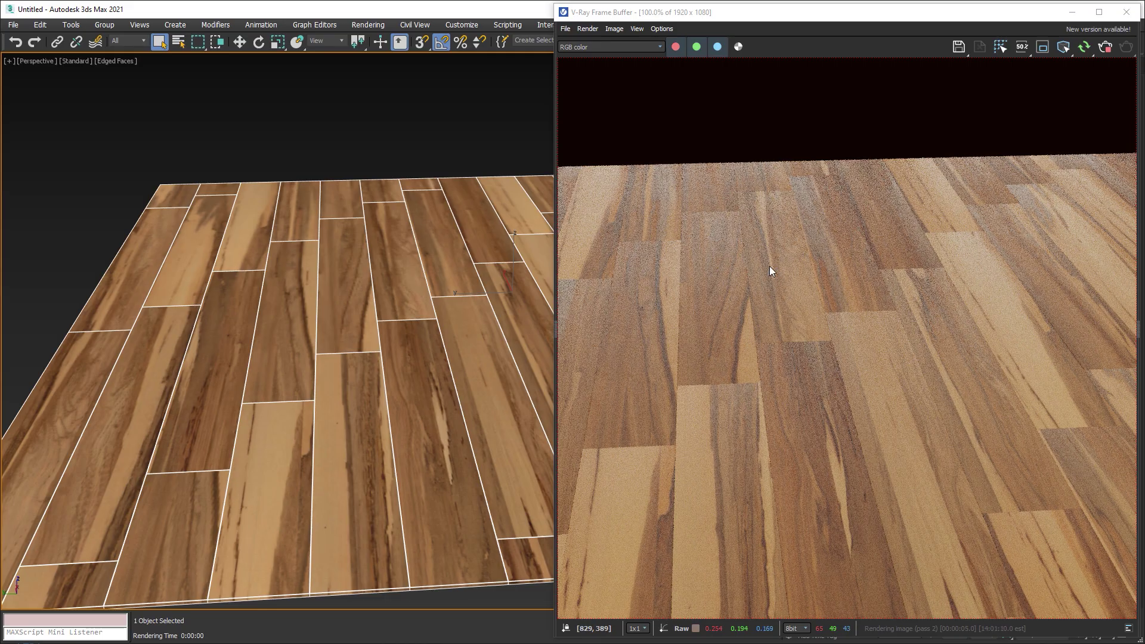
- Orbit, zoom and pan to a close, low-angle view of the lighter Sweet-Gum planks
alt+middle_drag(469, 323, 395, 322)
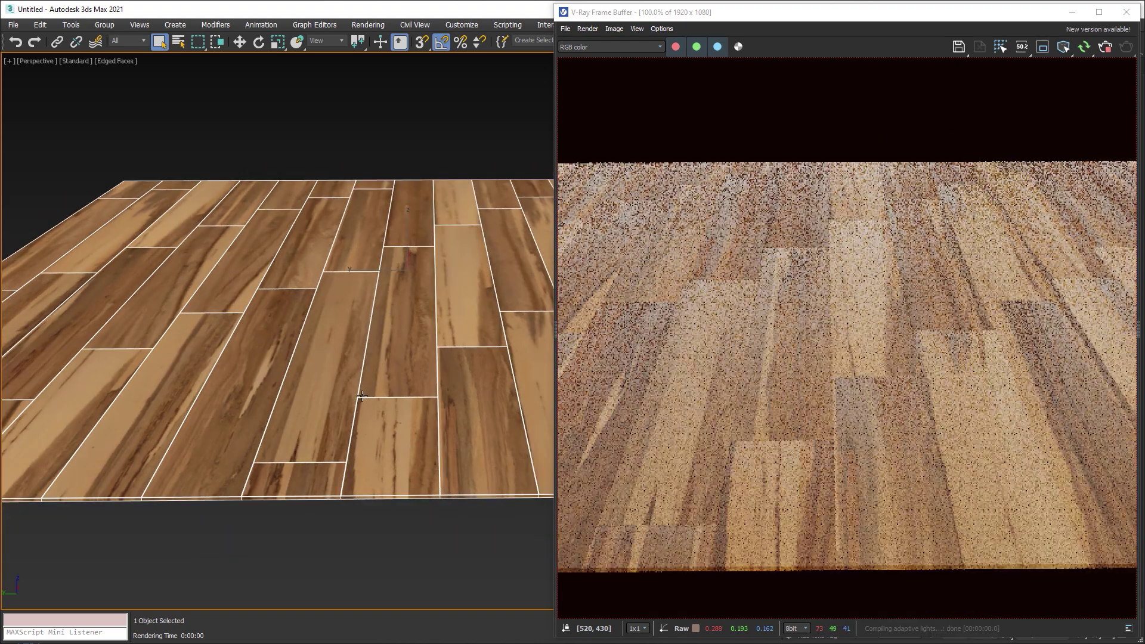
scroll(356, 402, up, 3)
scroll(355, 401, up, 3)
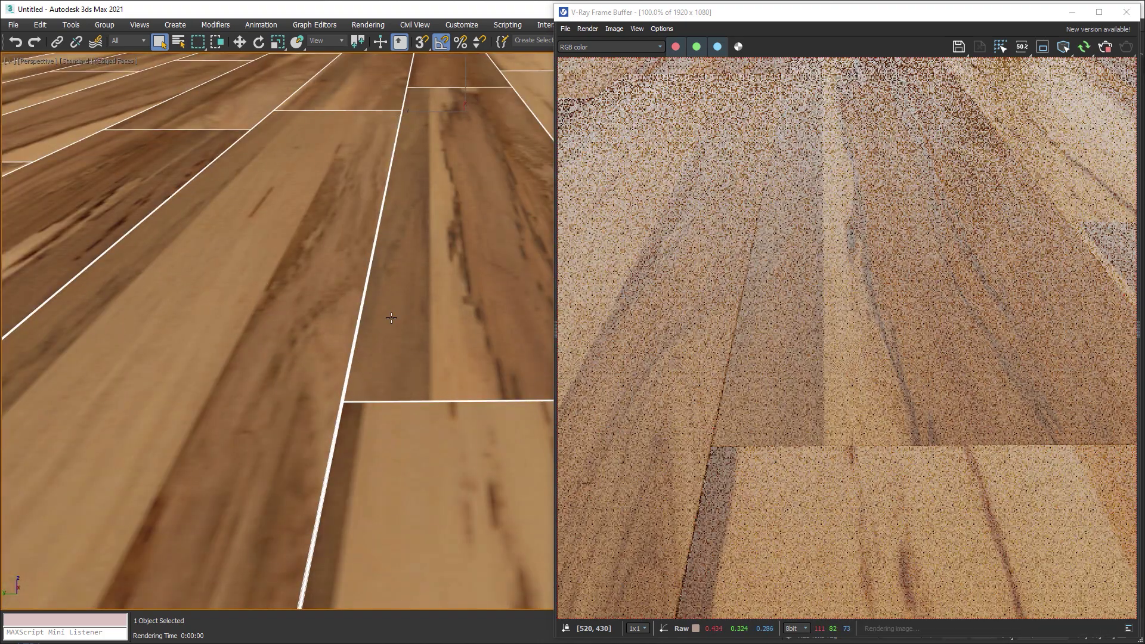
middle_drag(449, 248, 439, 310)
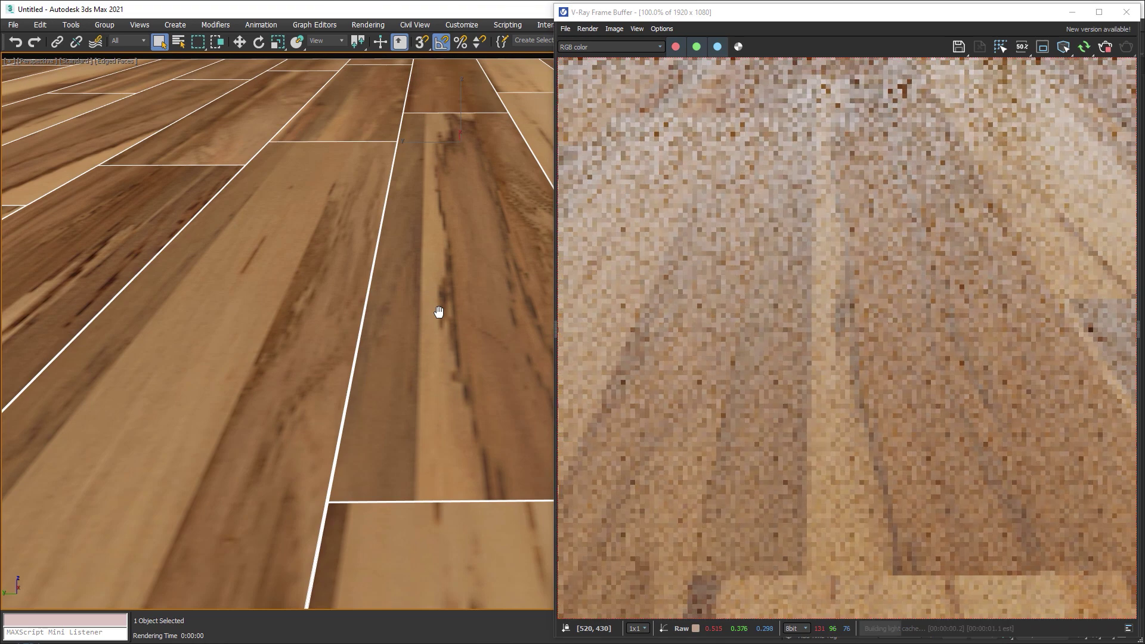